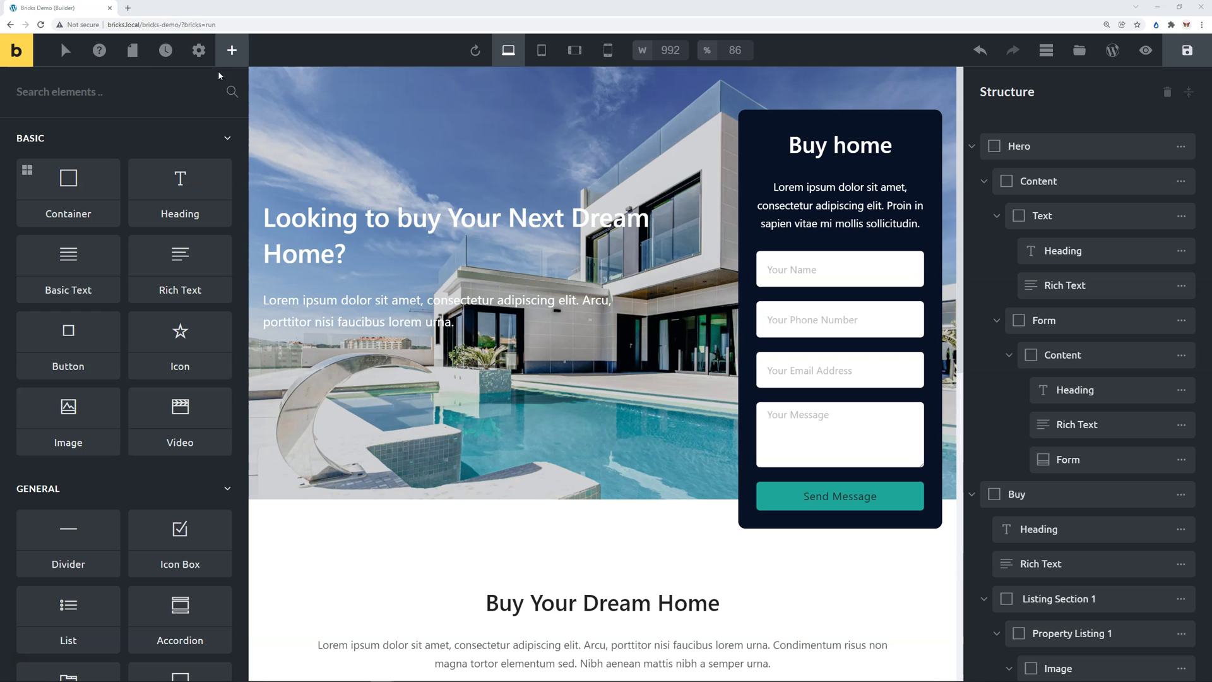
Open the live Bricks Demo page in a new browser tab from the Bricks logo link
right_click(16, 48)
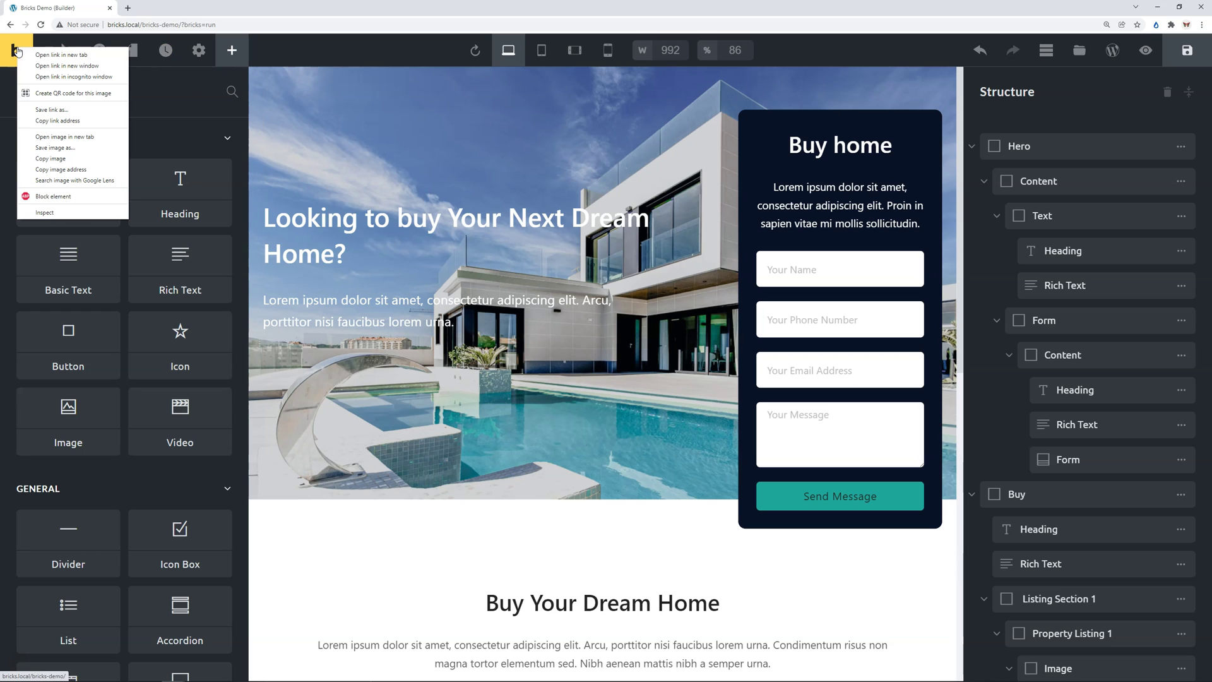
click(42, 55)
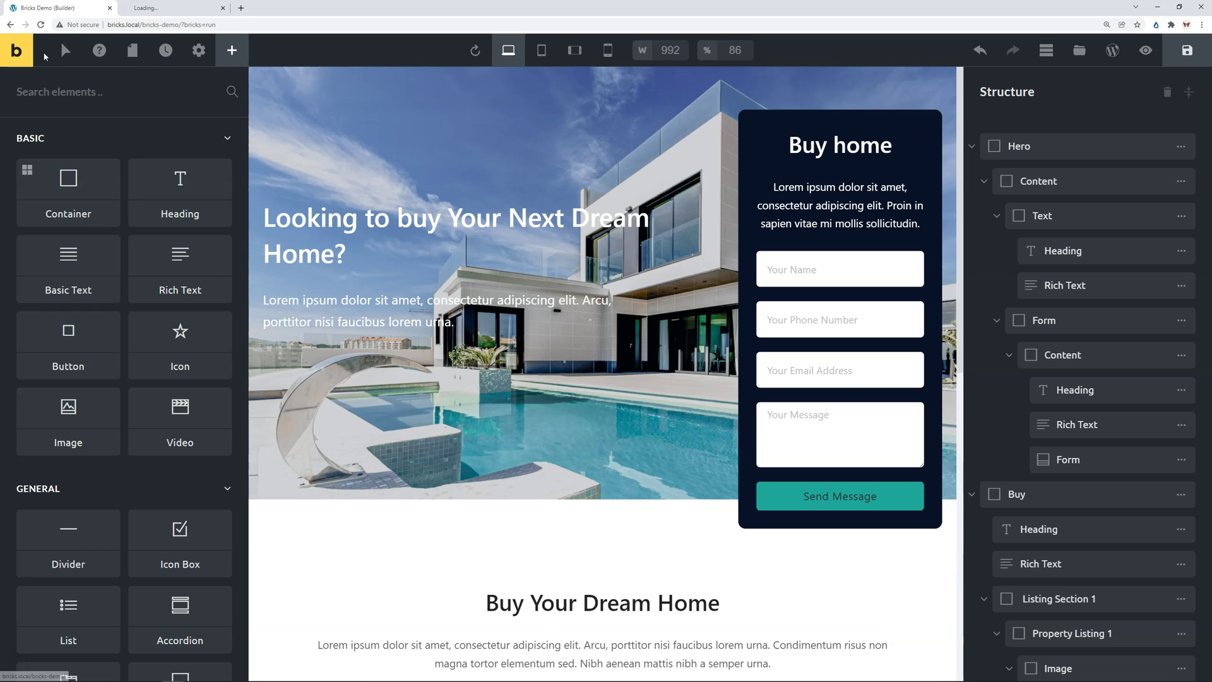
click(168, 7)
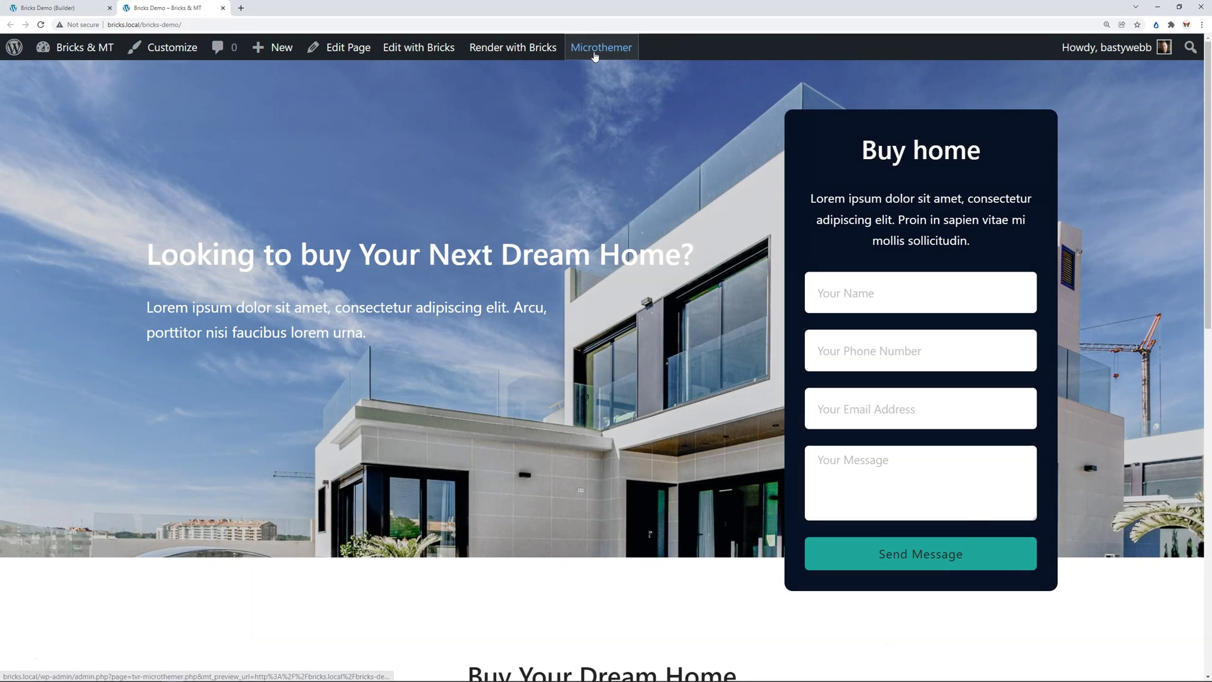
Load the Bricks Demo page in Microthemer and scroll to the Buy Your Dream Home section
click(599, 48)
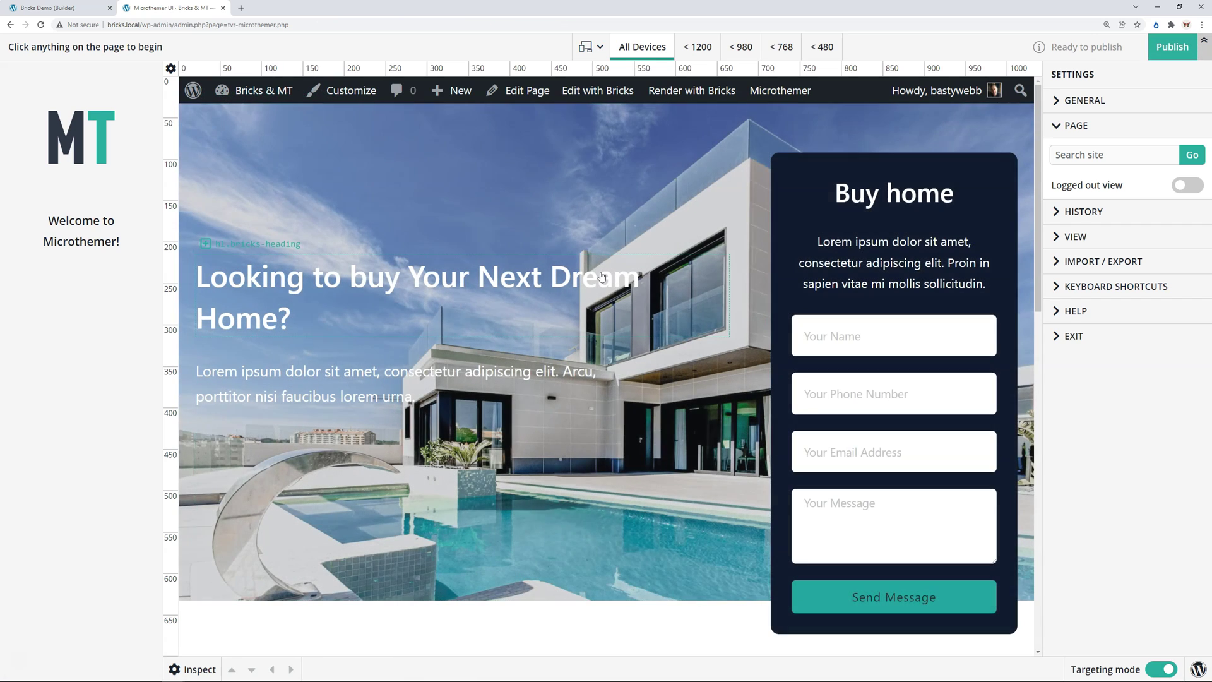
scroll(500, 335, down, 4)
scroll(501, 335, up, 4)
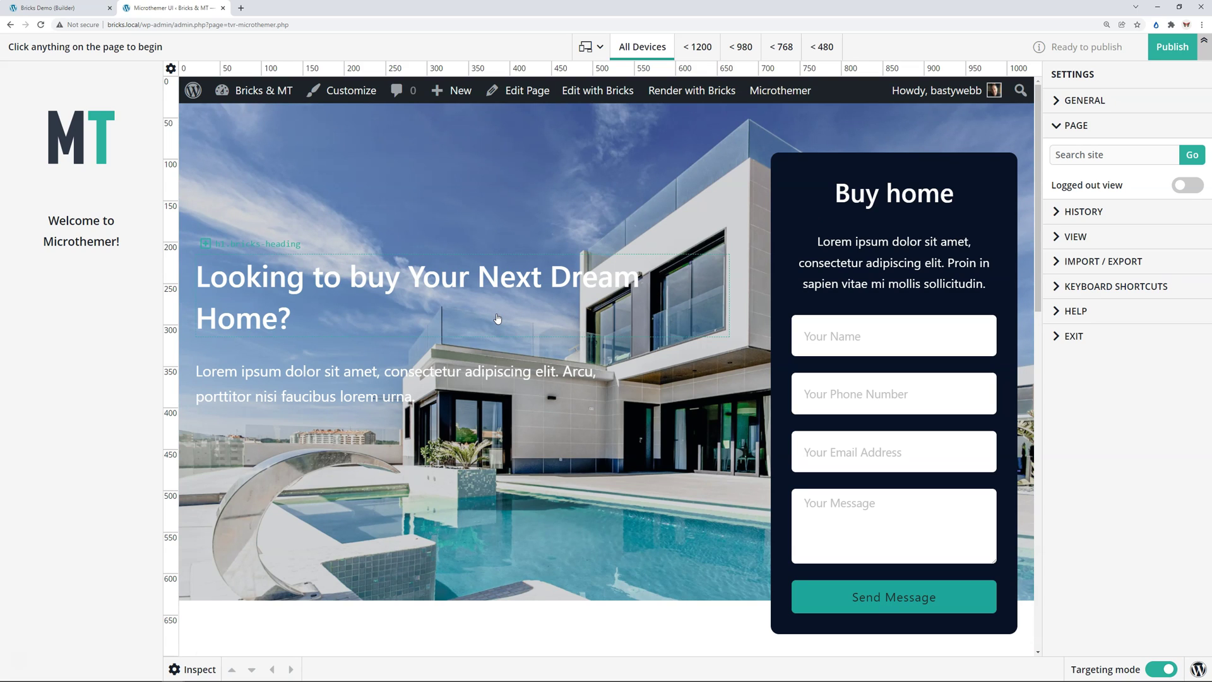
scroll(496, 325, down, 2)
scroll(543, 444, down, 3)
scroll(568, 537, down, 2)
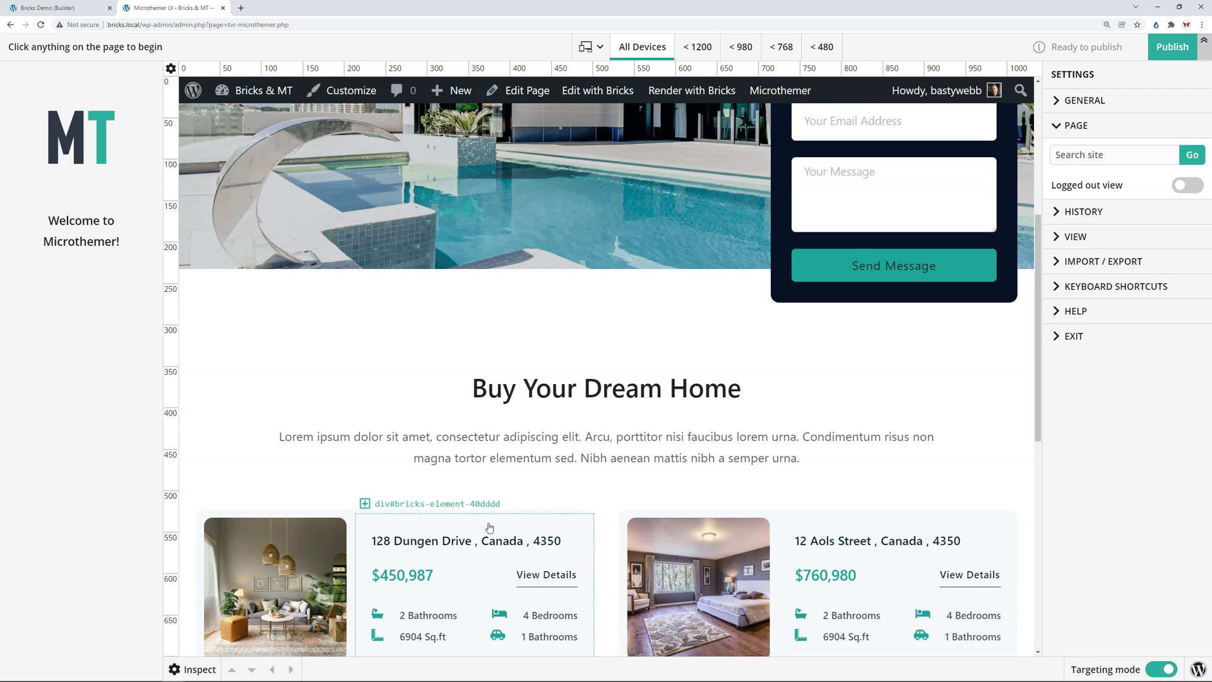
scroll(509, 505, up, 1)
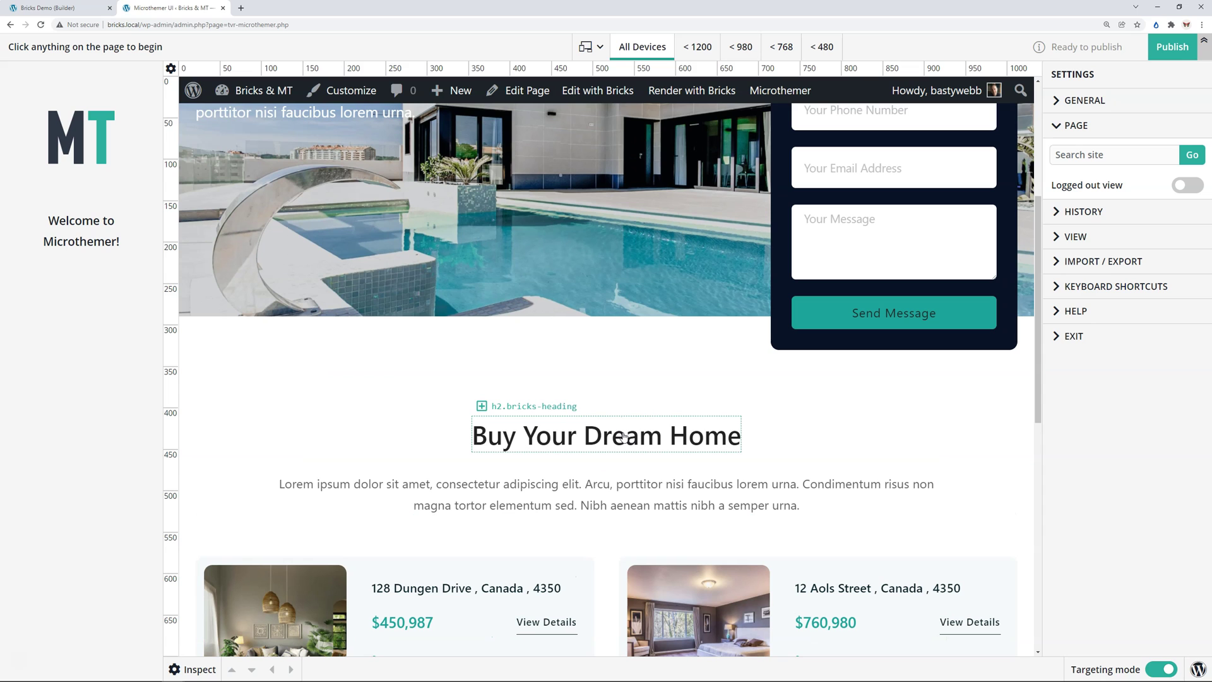
Select the Buy Your Dream Home heading, creating an empty .bricks-element-44d449 h2 rule
click(584, 440)
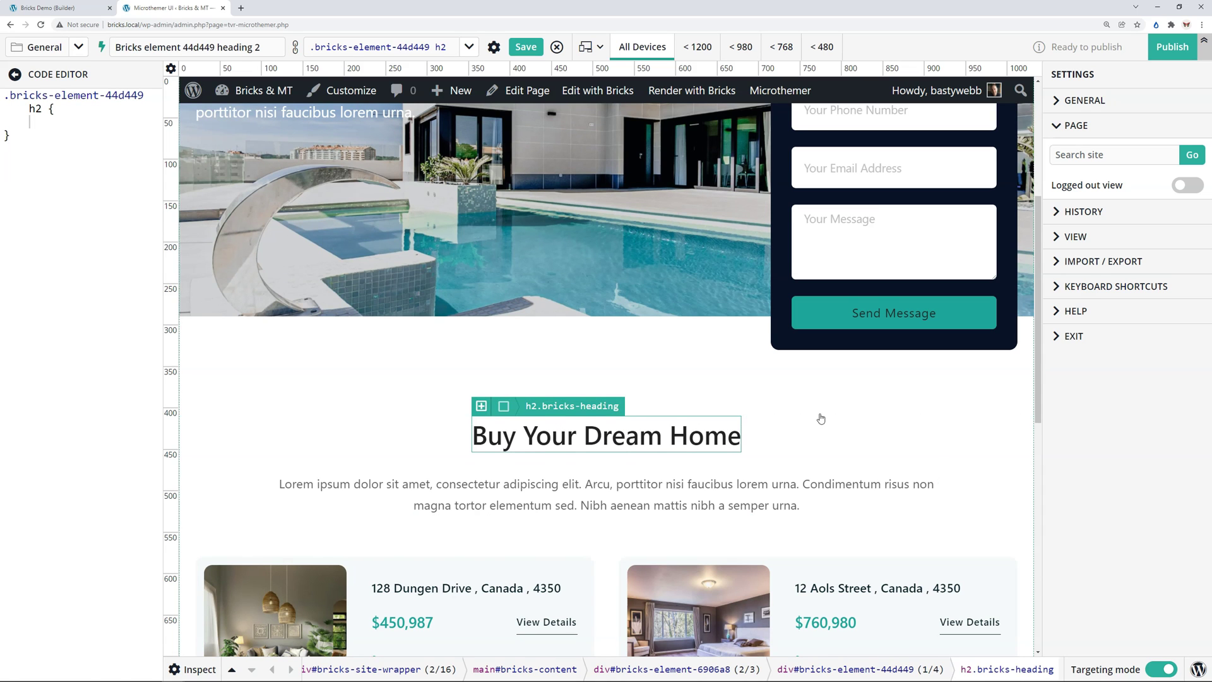
scroll(821, 419, up, 5)
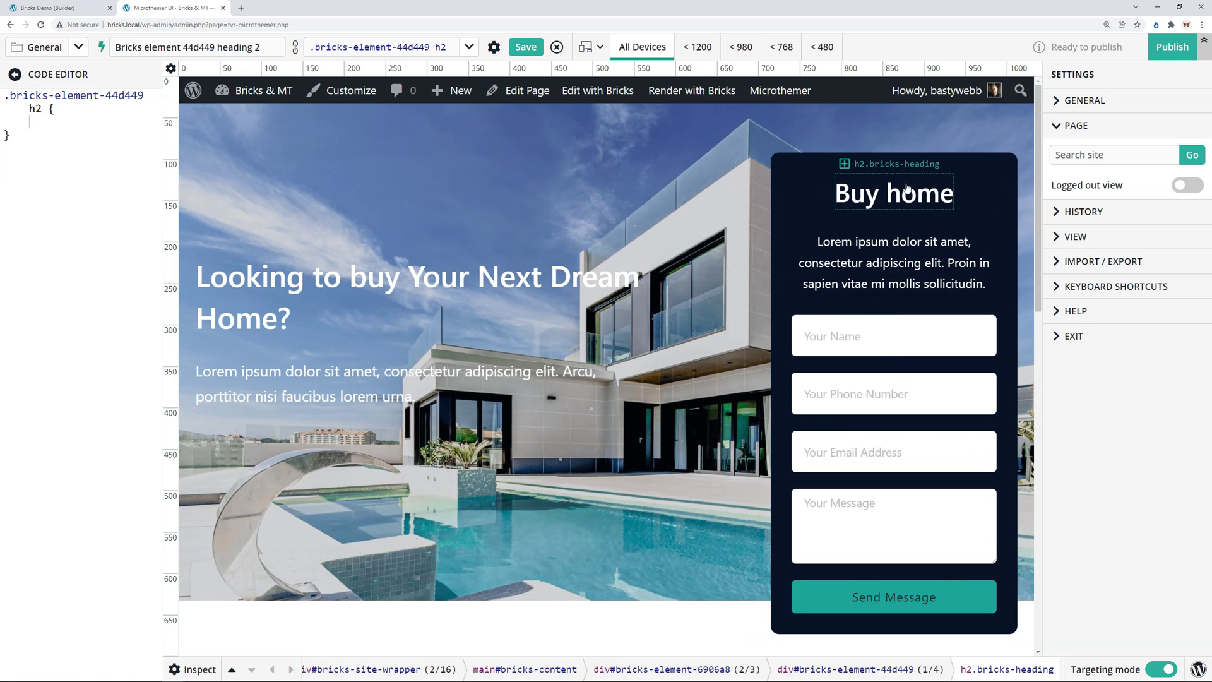
scroll(793, 330, down, 10)
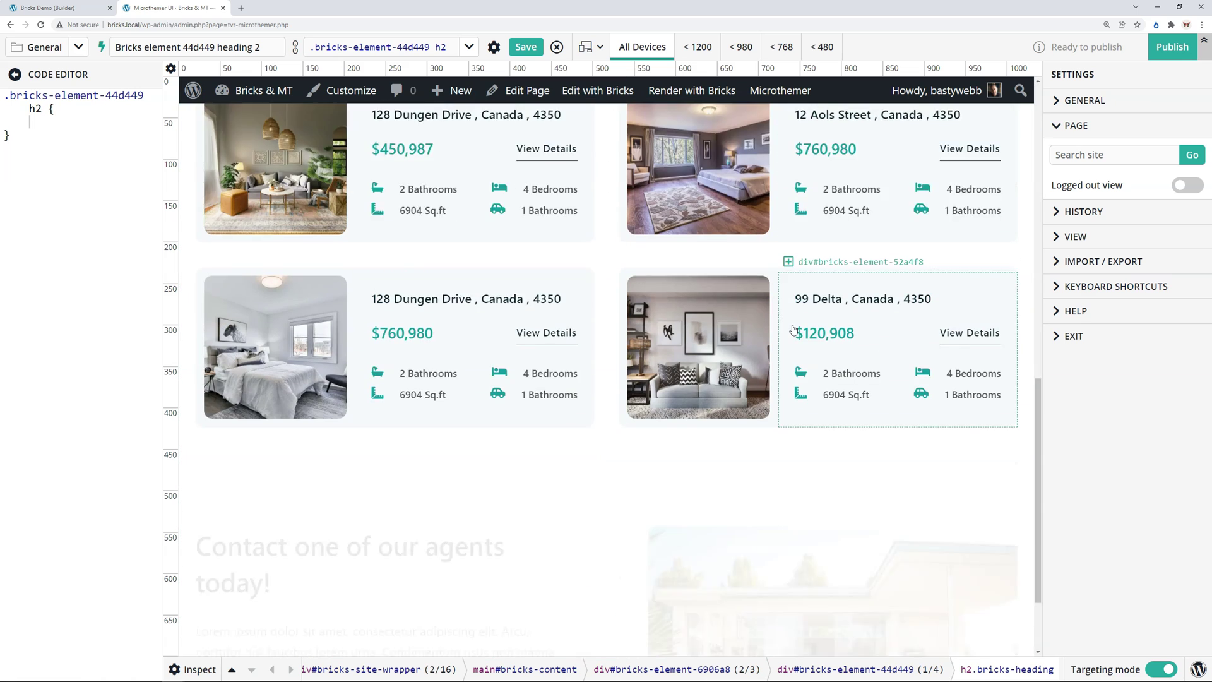
scroll(417, 339, down, 2)
scroll(687, 308, up, 8)
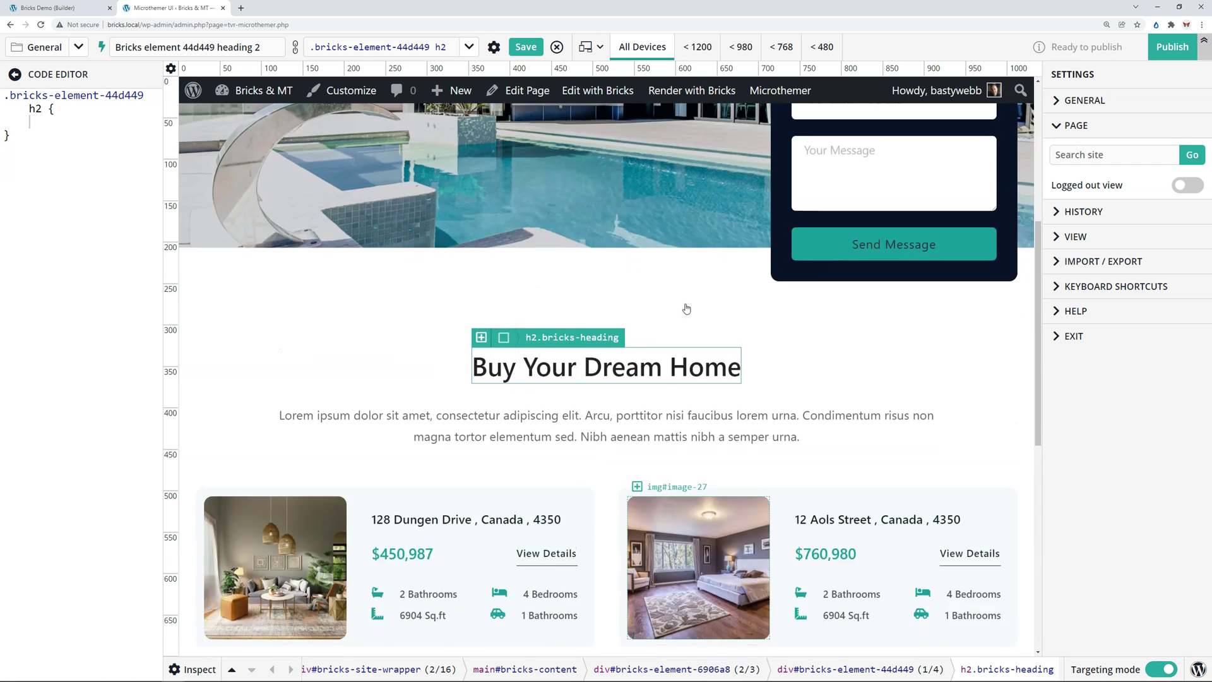
scroll(685, 307, down, 3)
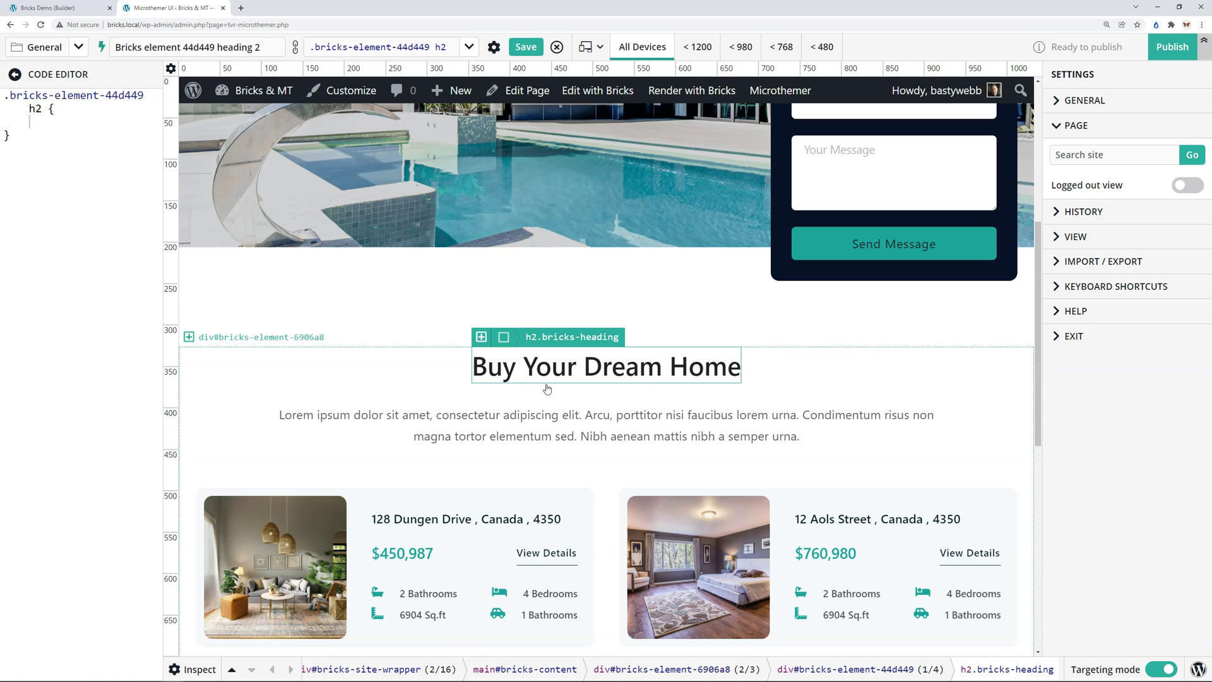
scroll(785, 203, up, 5)
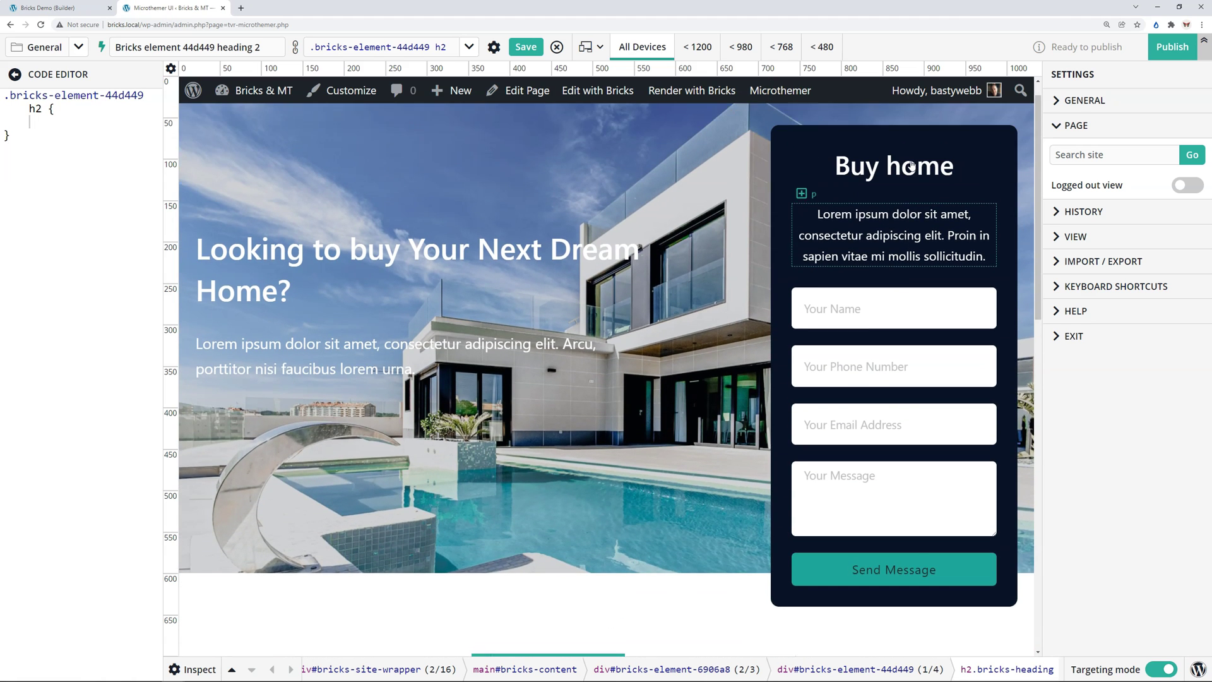
scroll(895, 194, down, 15)
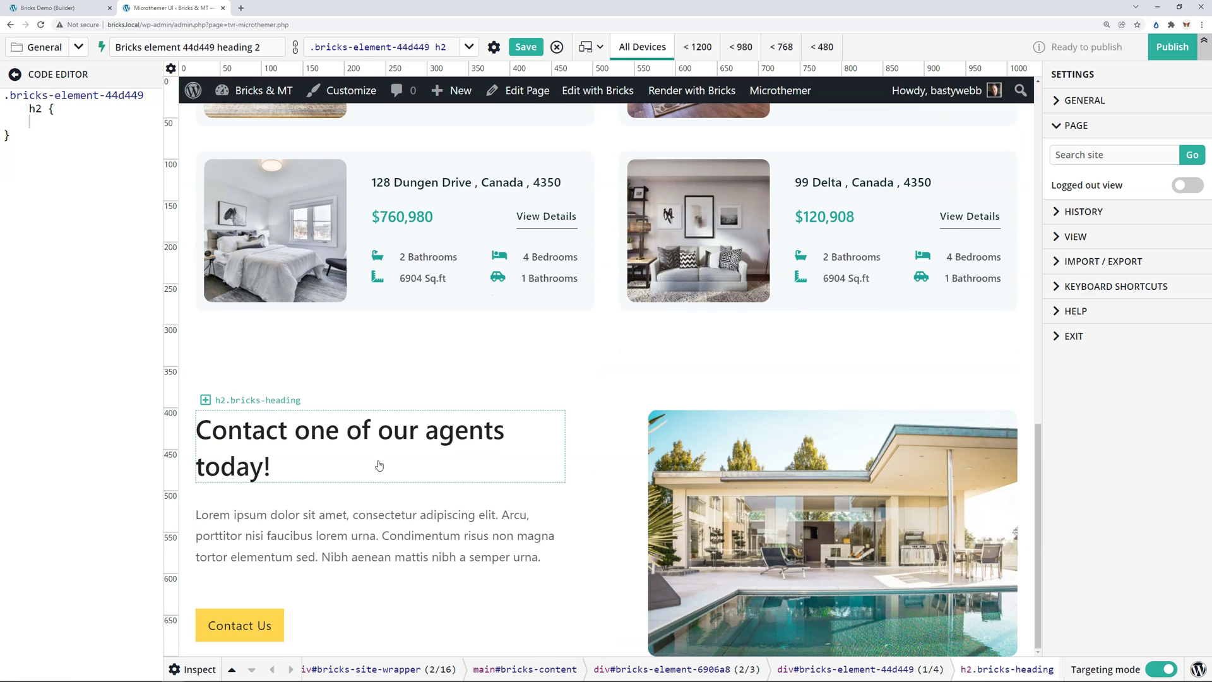
scroll(617, 317, up, 7)
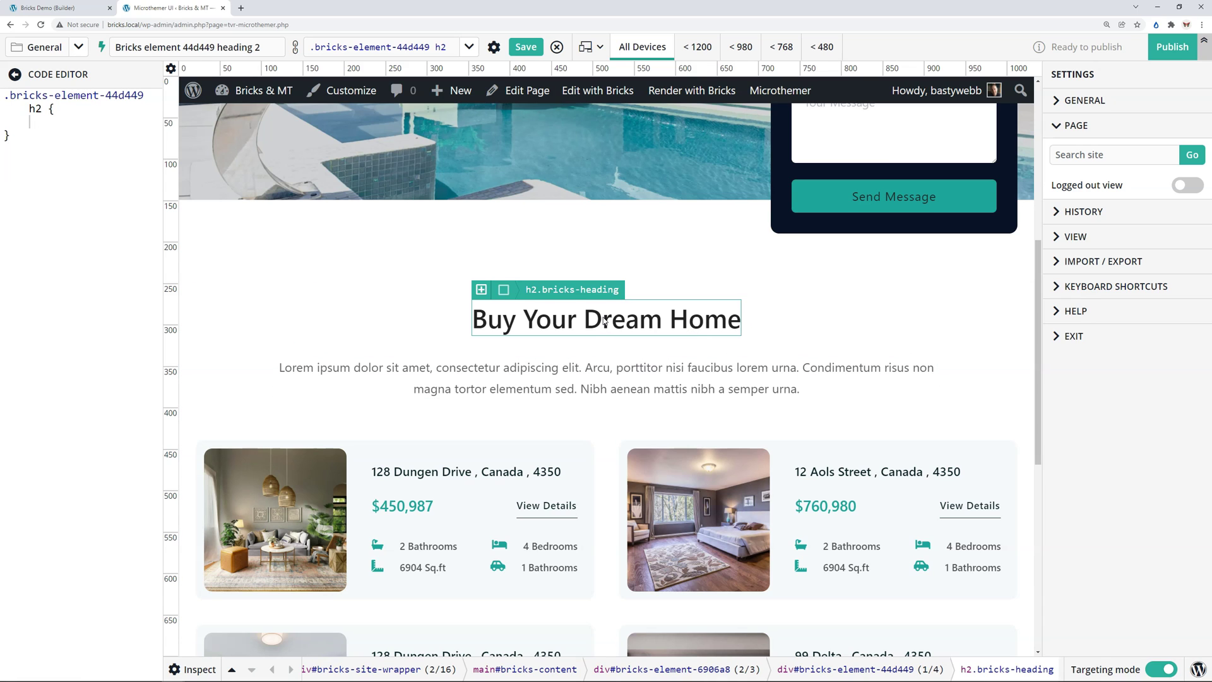
Broaden the heading's selector to .bricks-element h2 so it matches all three page headings
click(199, 670)
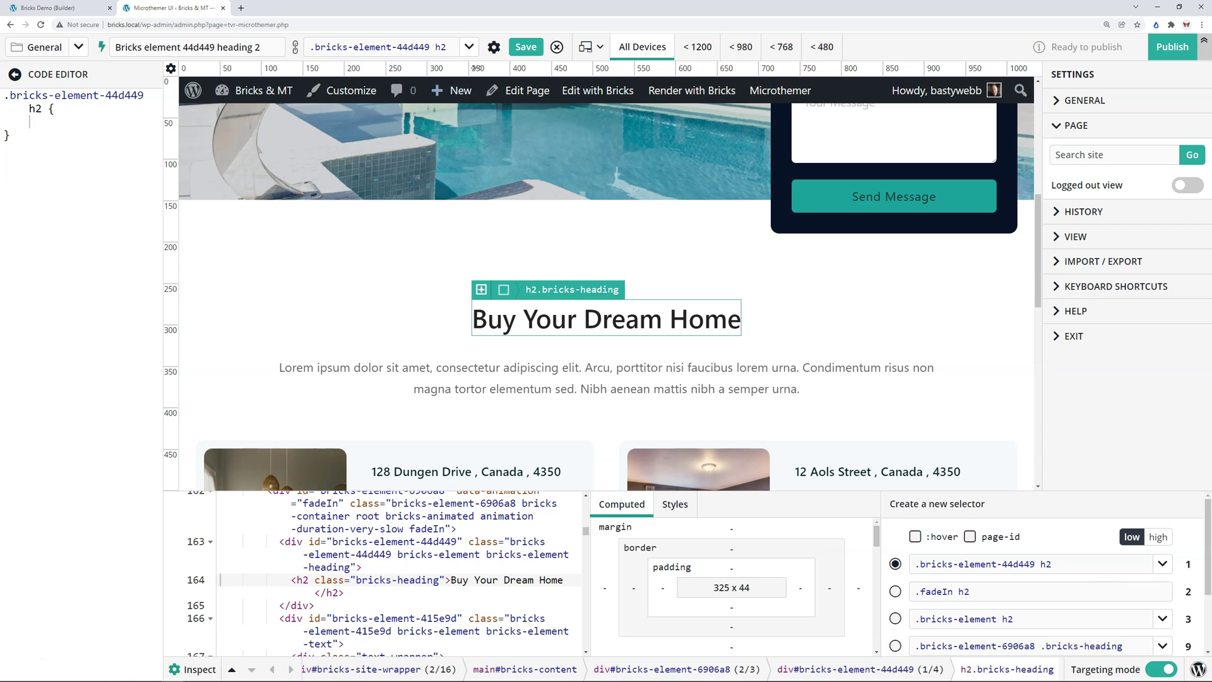
click(469, 47)
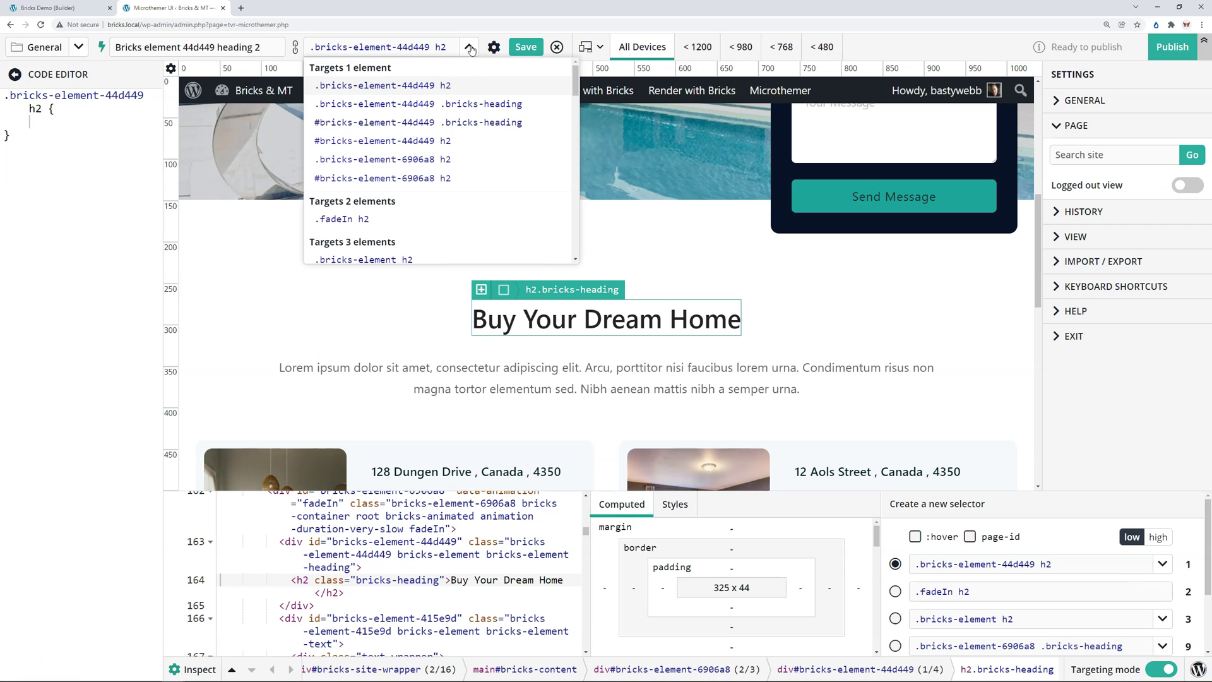
click(469, 47)
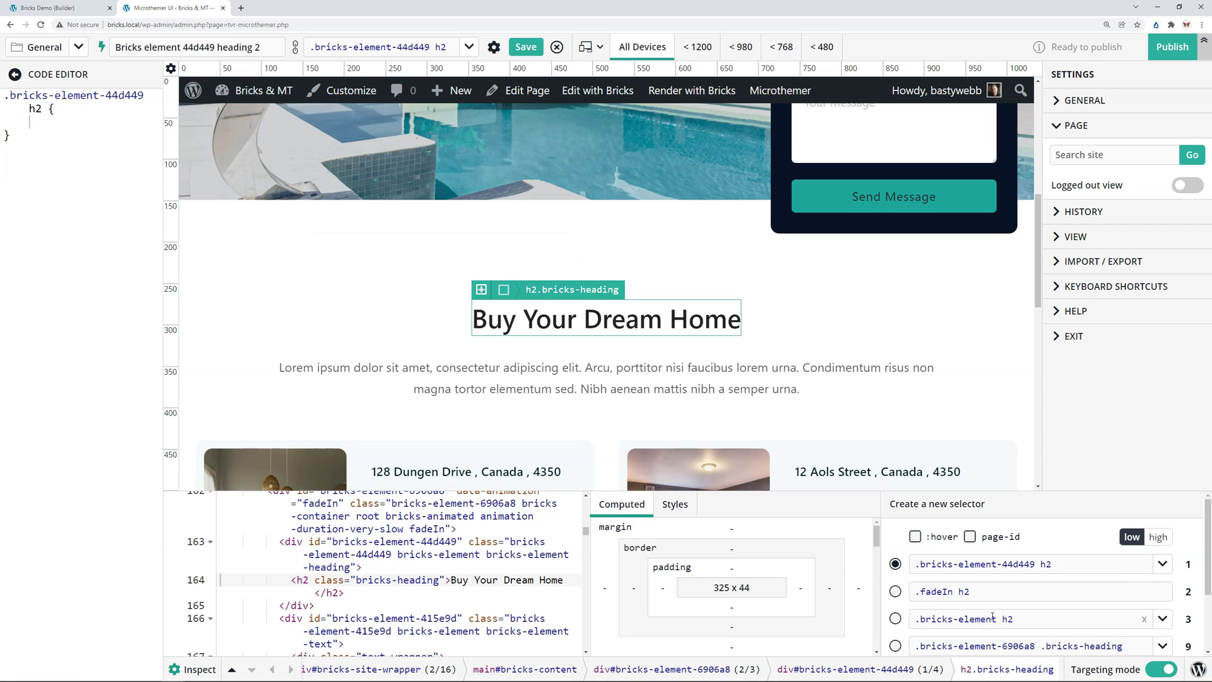
scroll(1060, 580, down, 1)
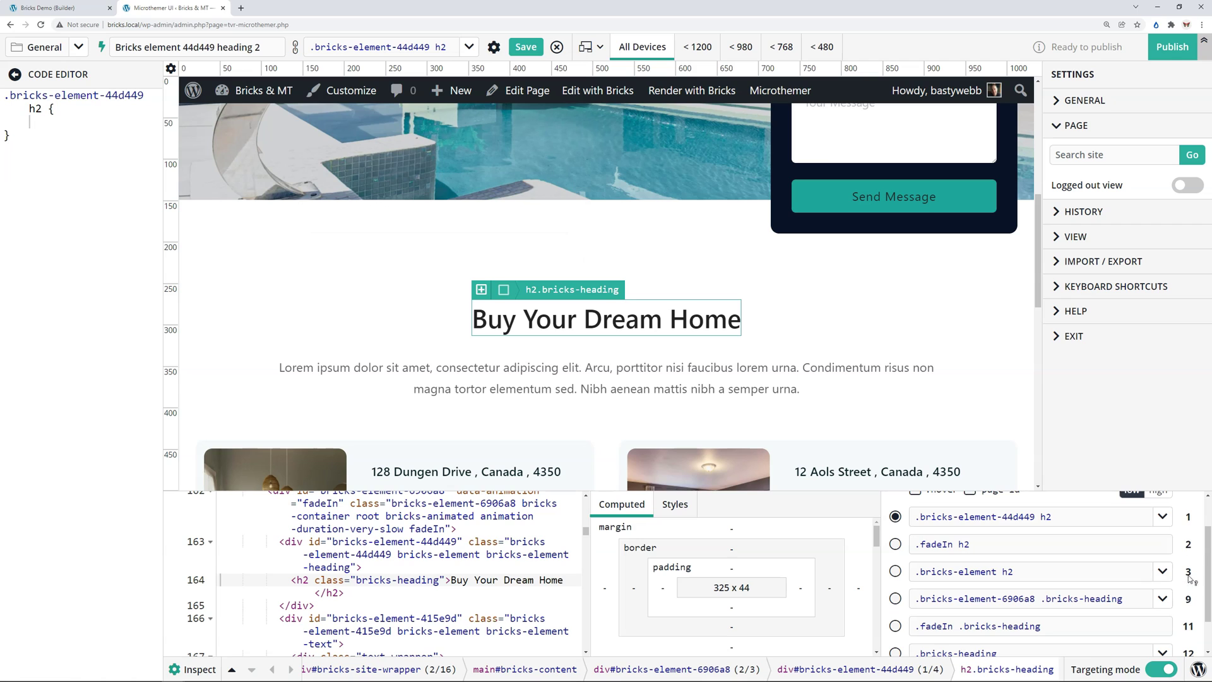
click(895, 572)
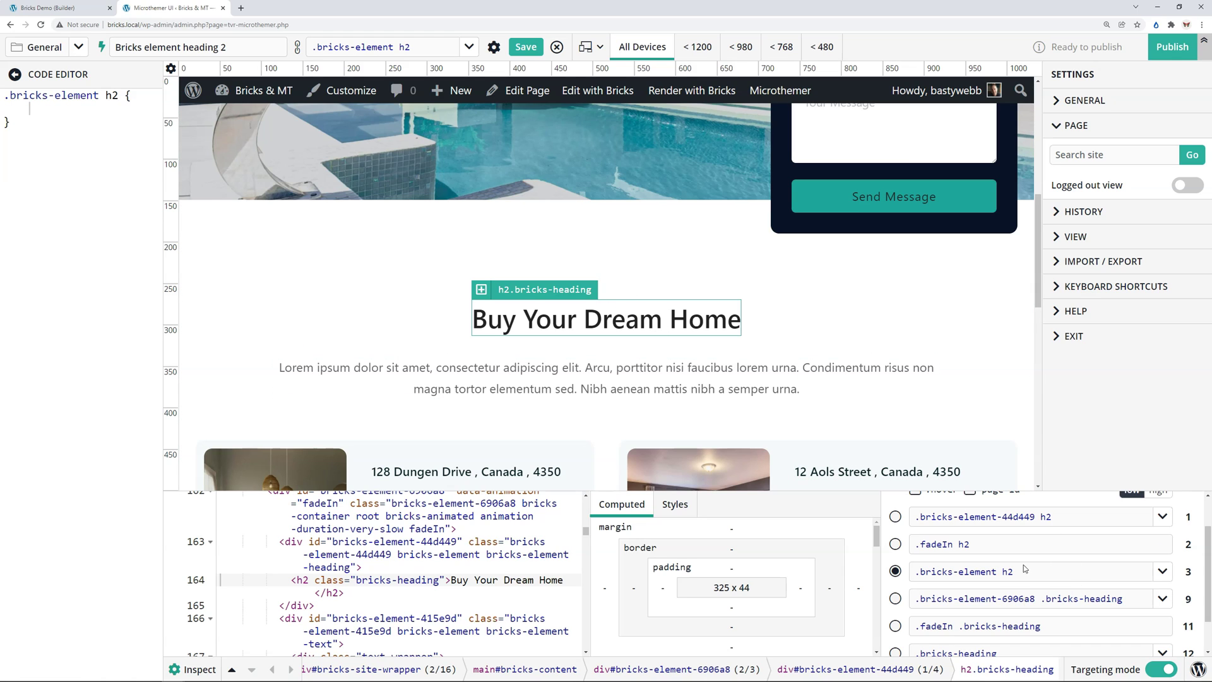
mouse_move(1190, 576)
Set the .bricks-element h2 headings' font colour to the light teal preset rgb(36,190,163)
click(14, 74)
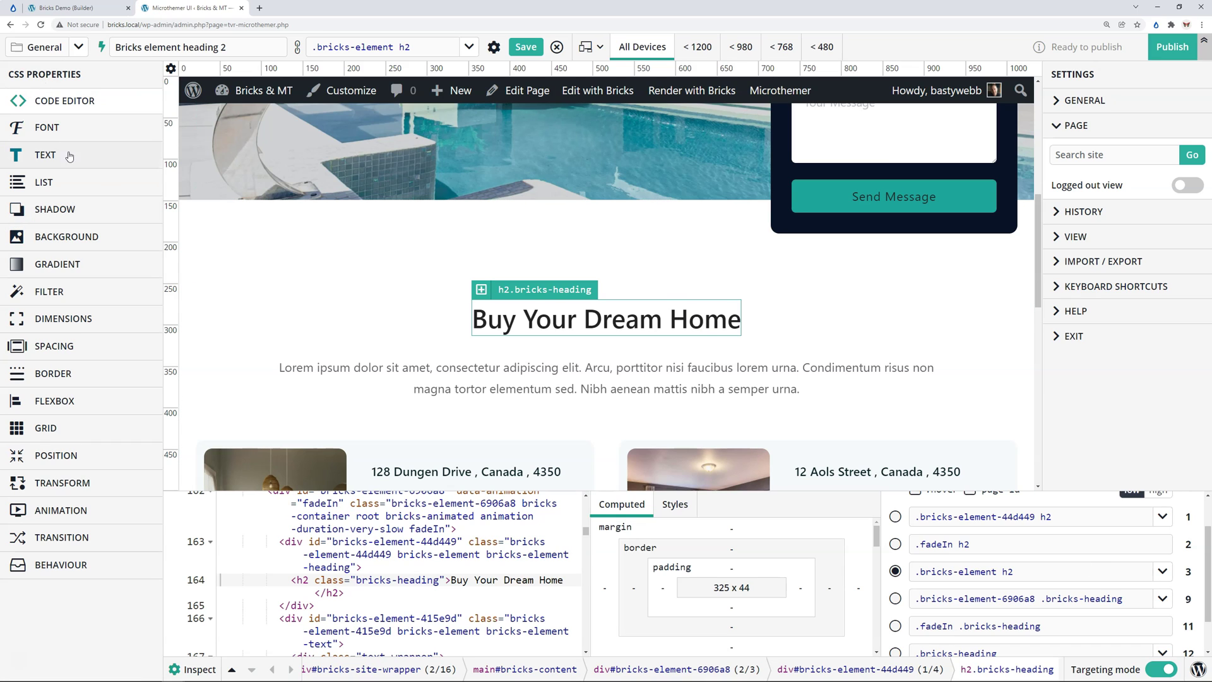
click(44, 129)
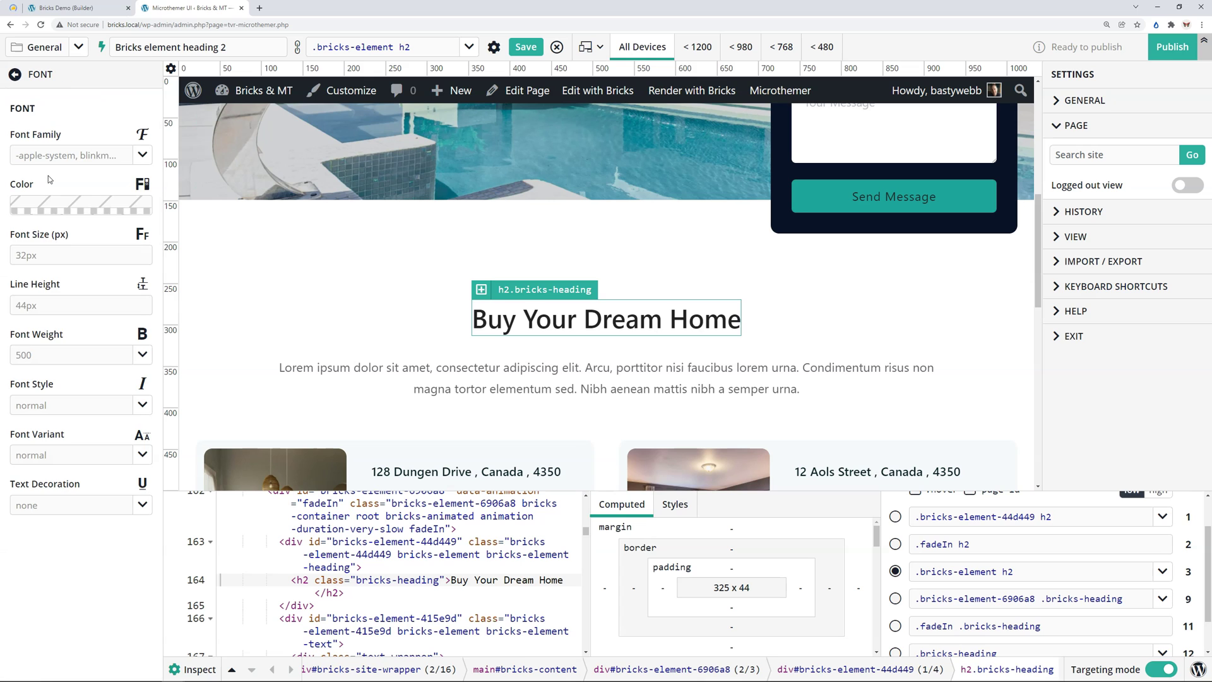
click(52, 207)
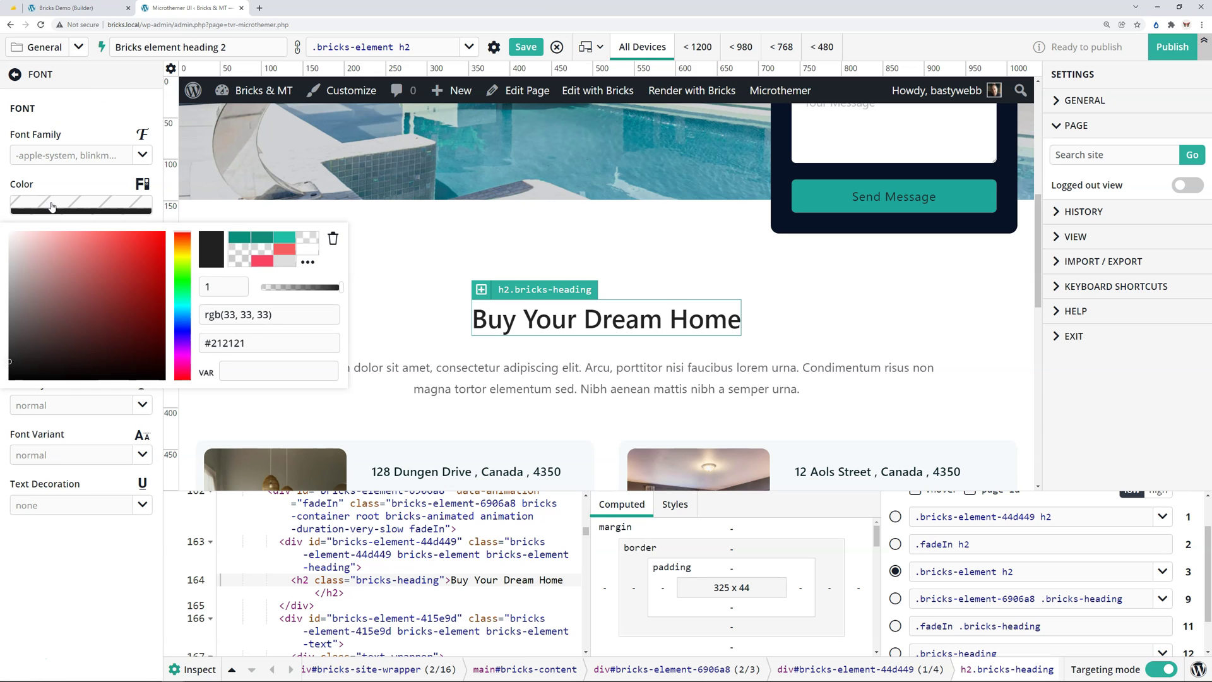
click(260, 244)
scroll(625, 258, up, 3)
scroll(624, 259, down, 3)
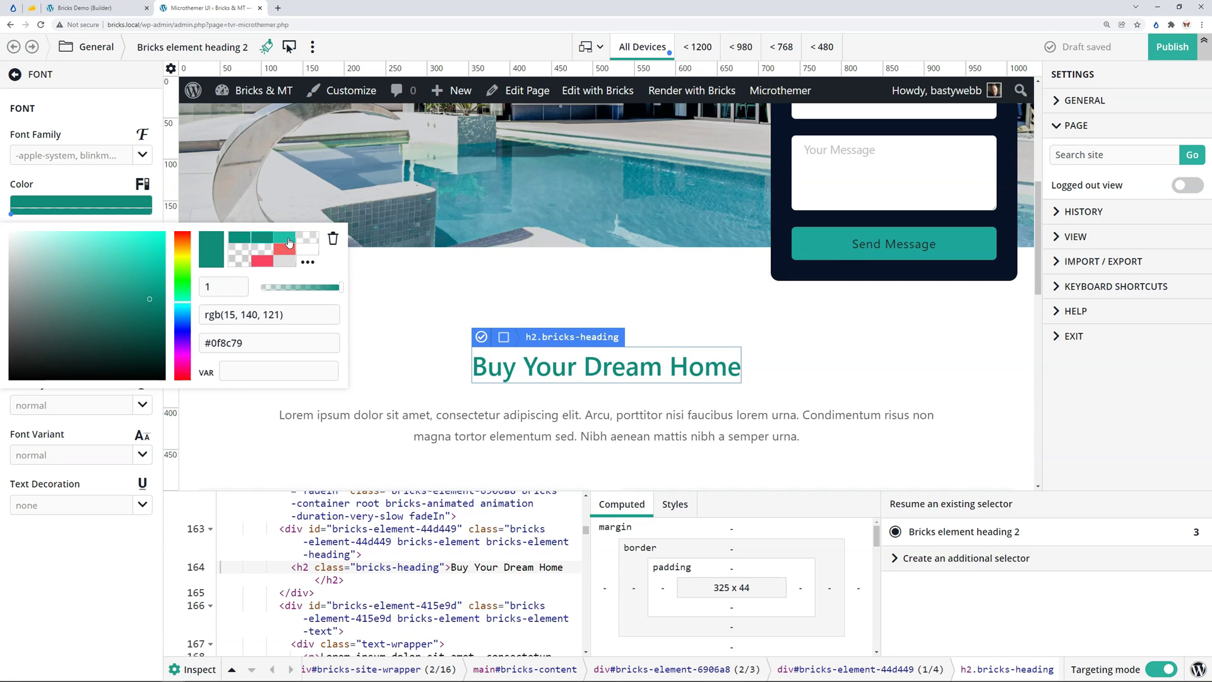
click(284, 238)
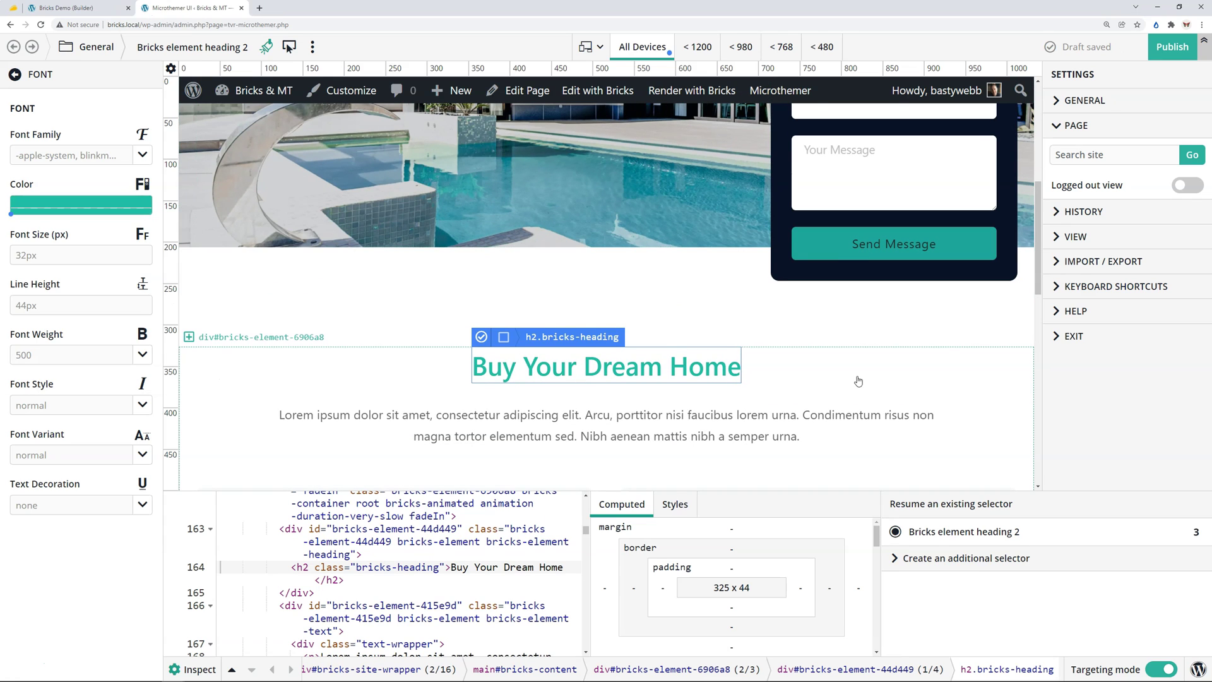
scroll(859, 382, up, 3)
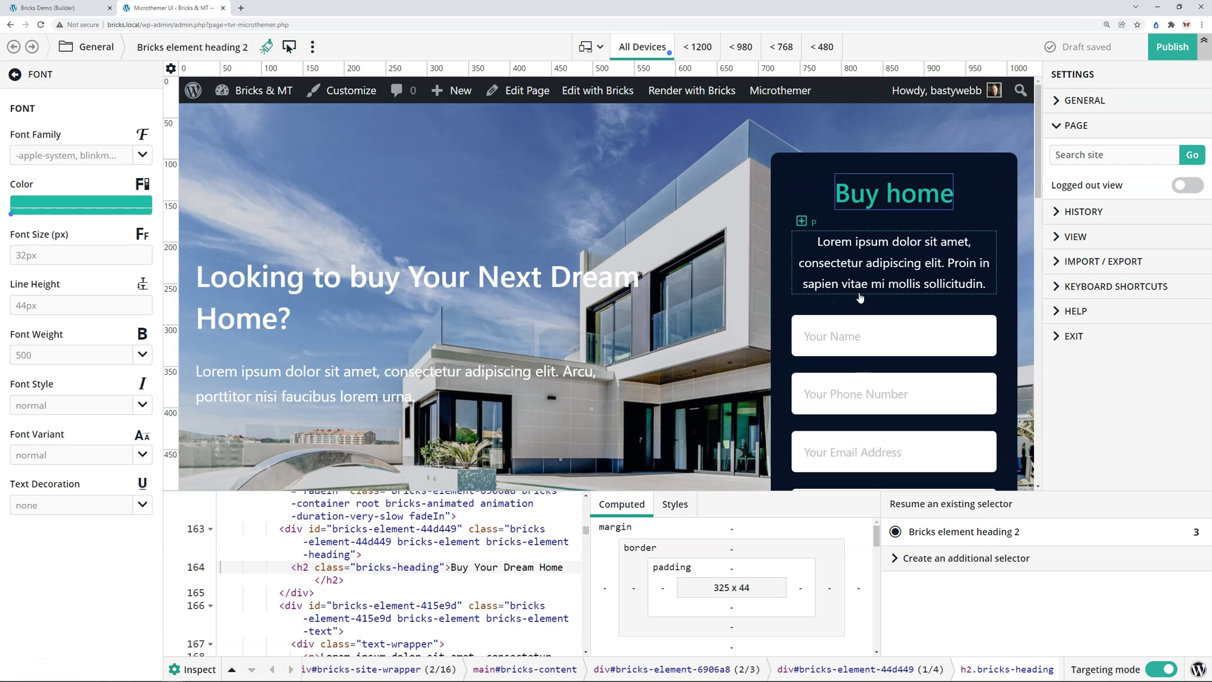
scroll(860, 297, down, 8)
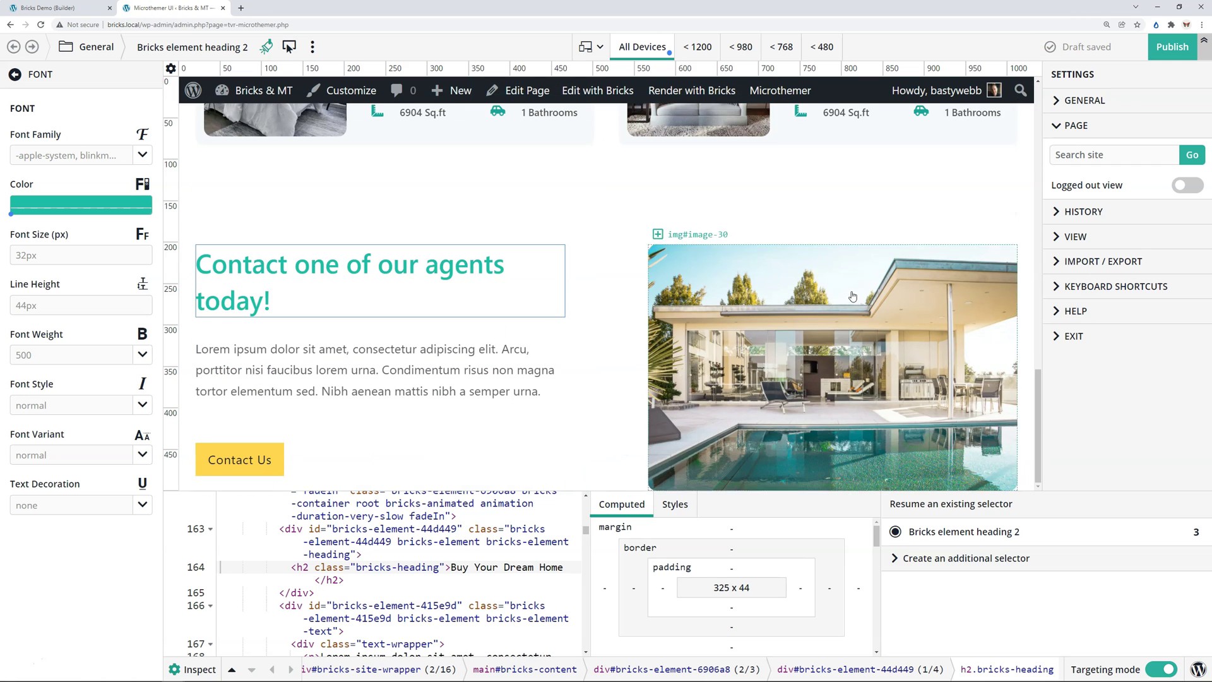
scroll(852, 296, up, 5)
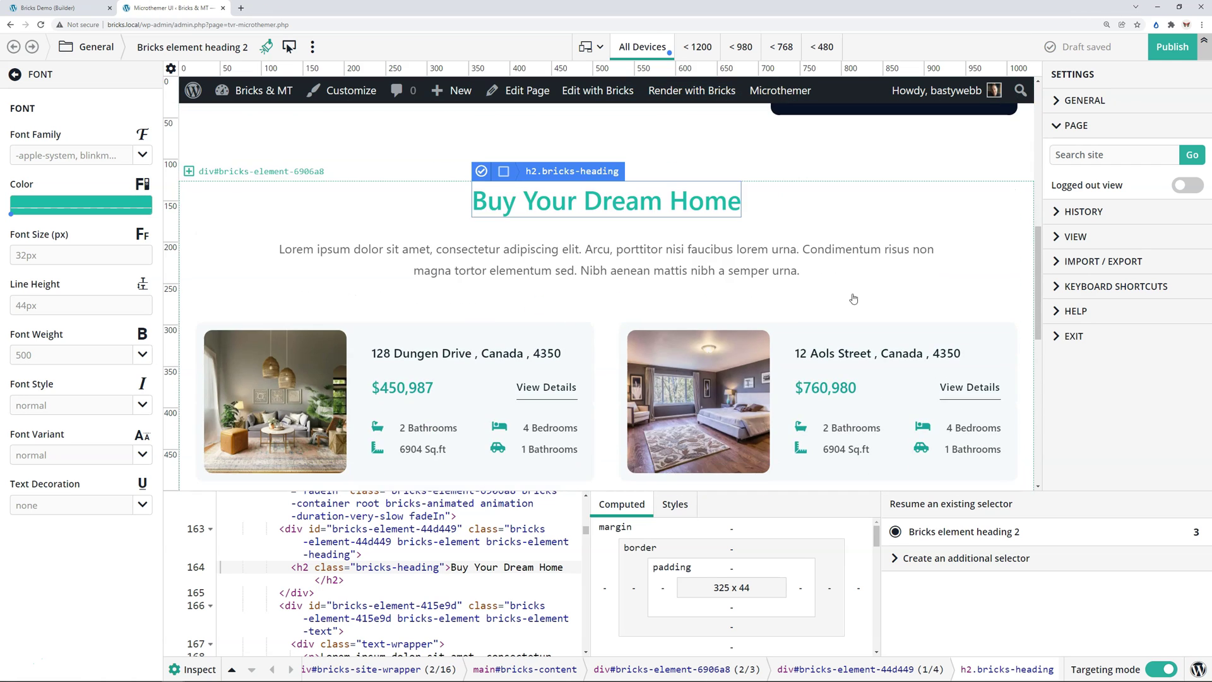
Select the 128 Dungen Drive listing heading and target all property-card h3 titles together
click(432, 356)
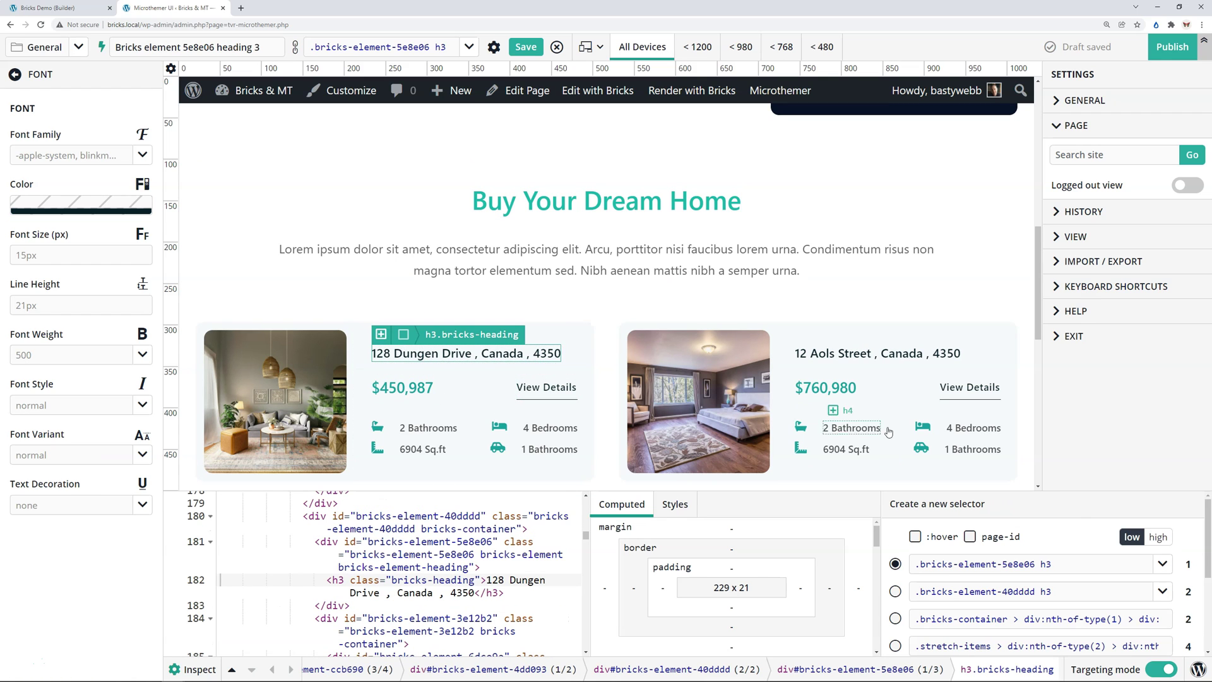
scroll(983, 576, down, 3)
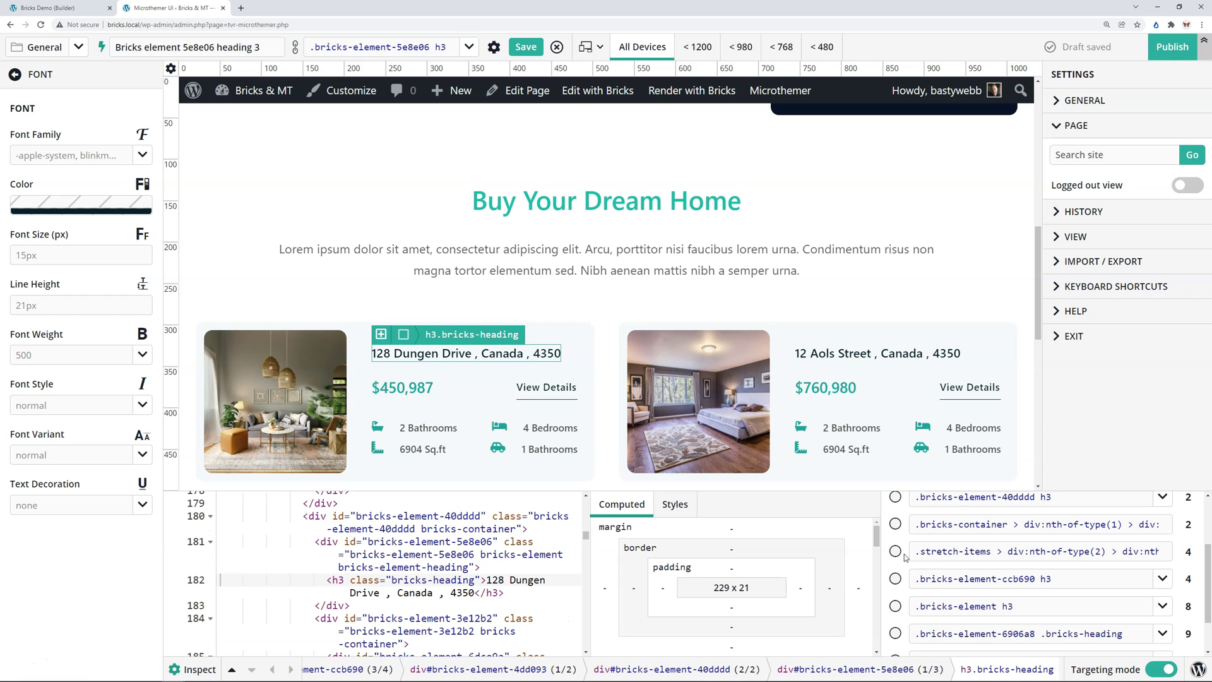
click(896, 551)
scroll(925, 452, down, 3)
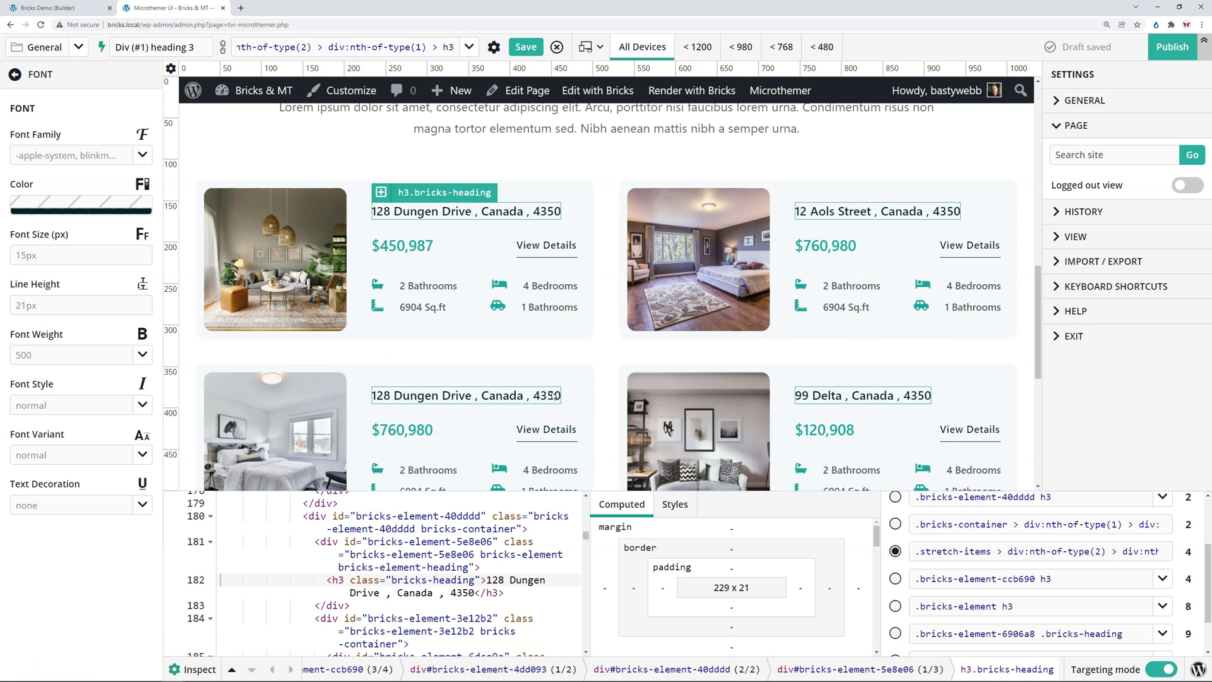
scroll(543, 371, up, 2)
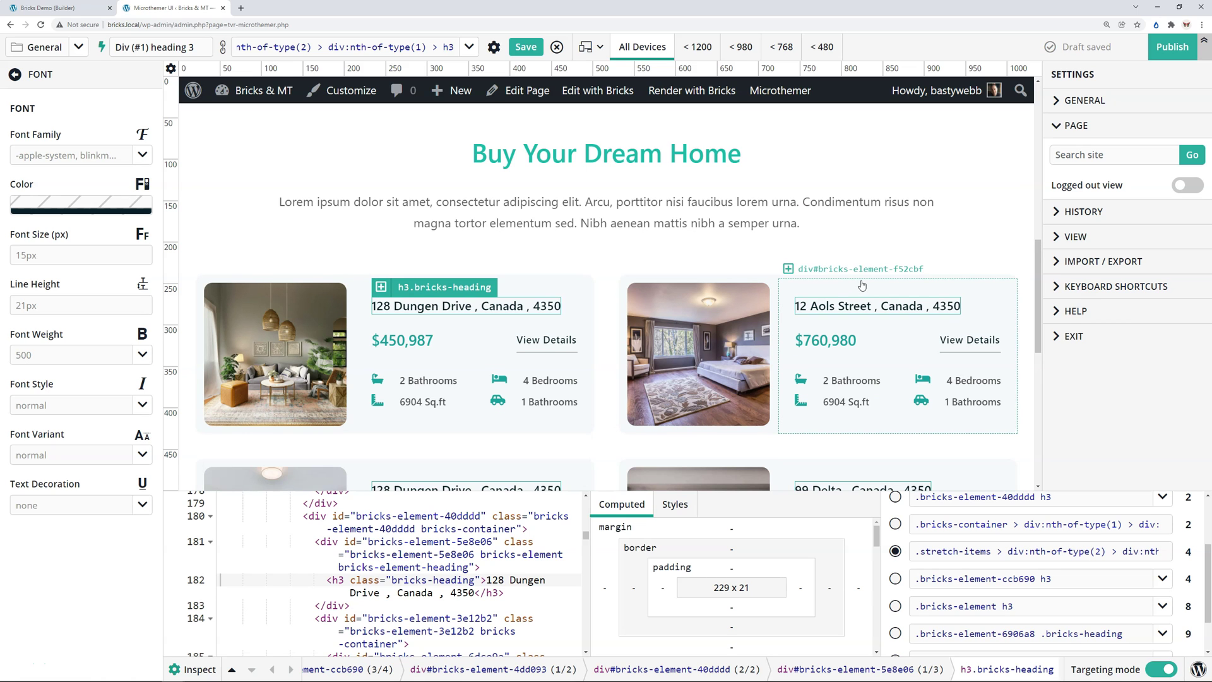
scroll(862, 286, up, 8)
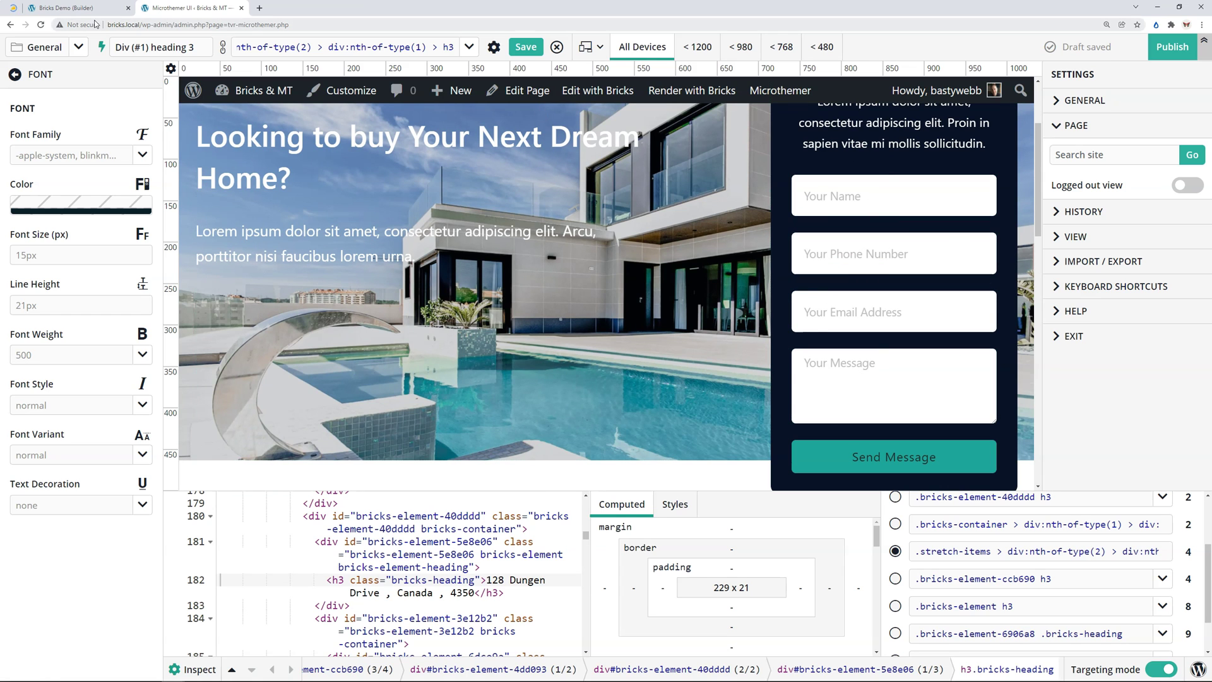
In Bricks Builder, select the hero contact form and view its field styling settings
click(69, 9)
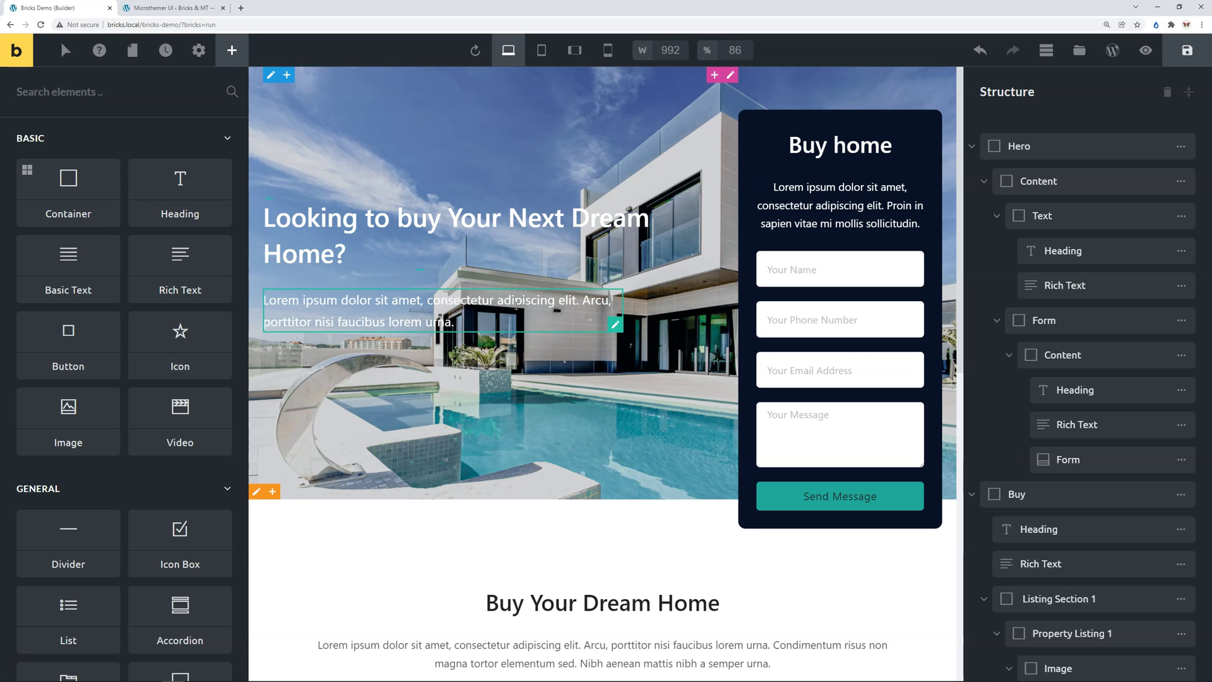
click(849, 424)
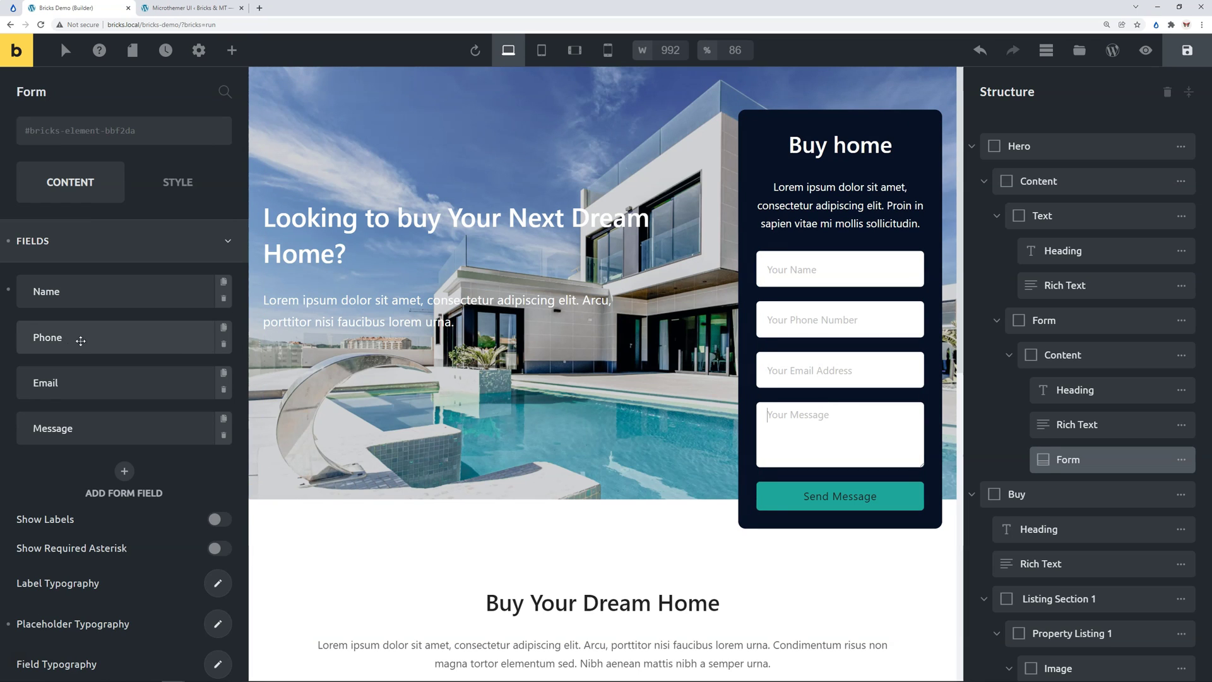
scroll(85, 344, down, 3)
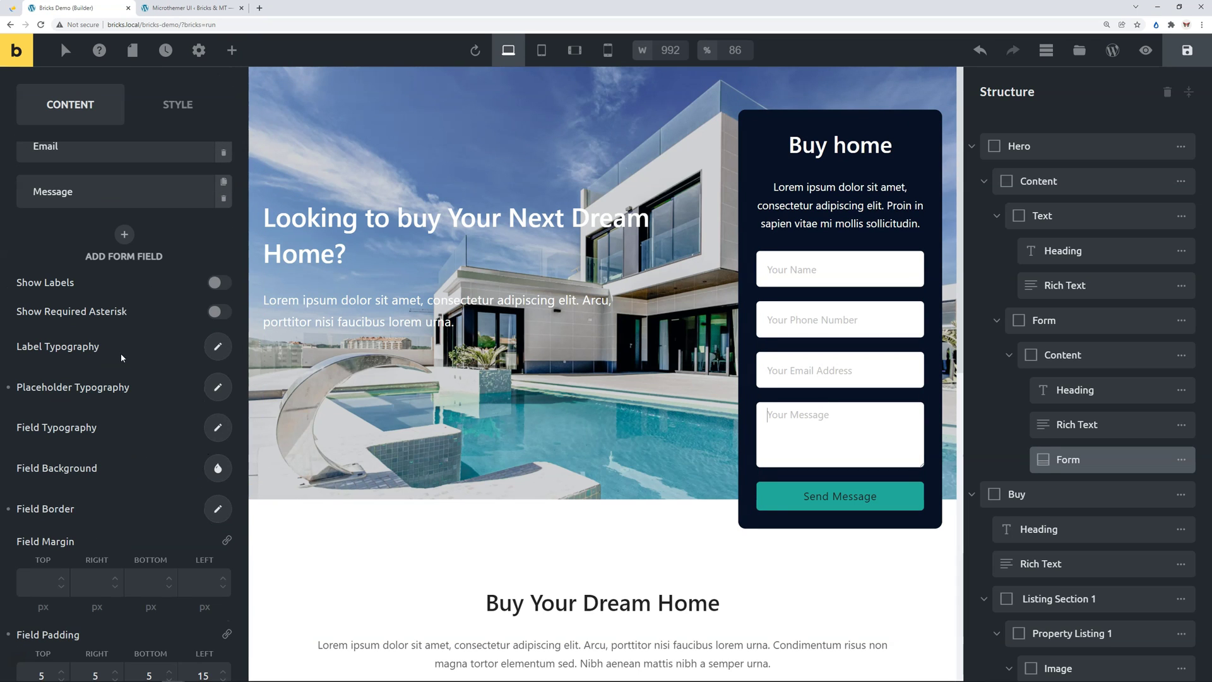
scroll(82, 379, down, 1)
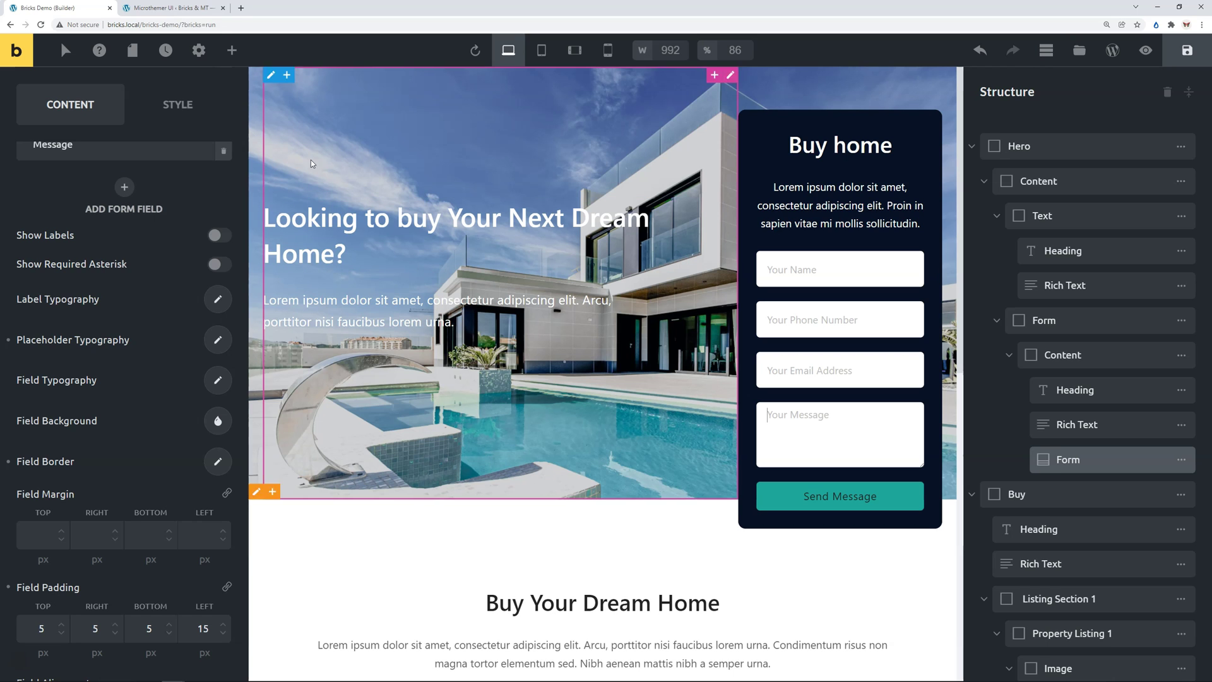
Target the form's inputs and Message textarea with a .form-group input, #form-field-3ab64a selector
click(169, 9)
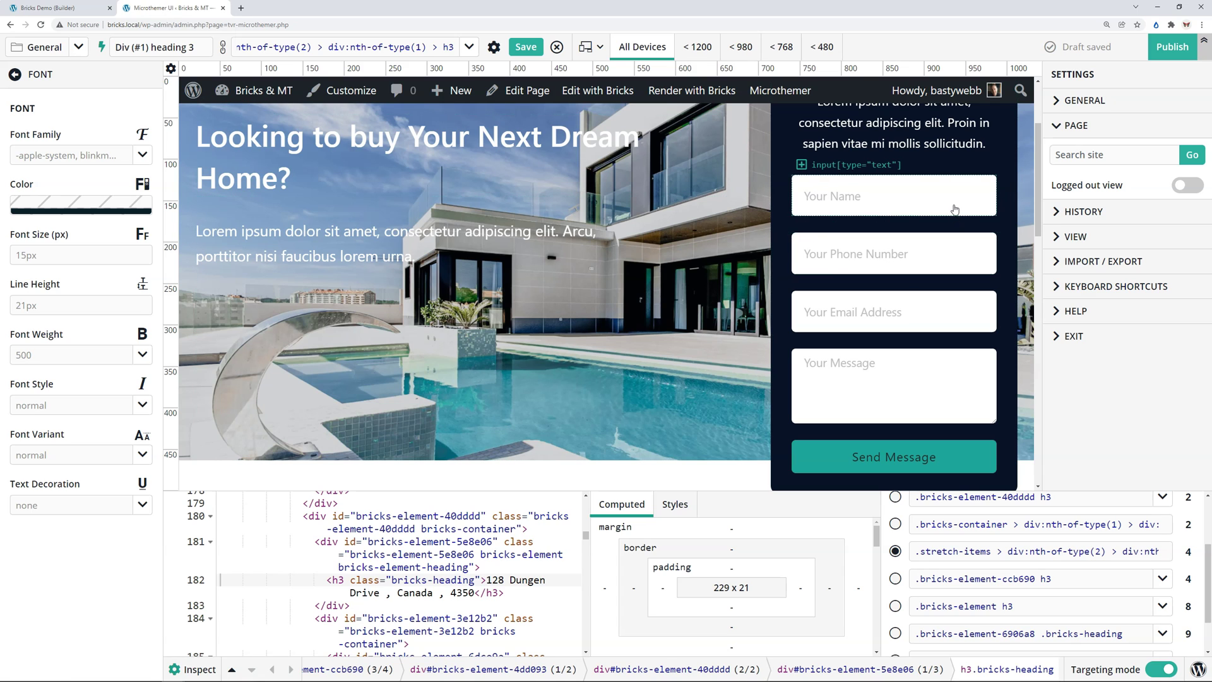
click(897, 197)
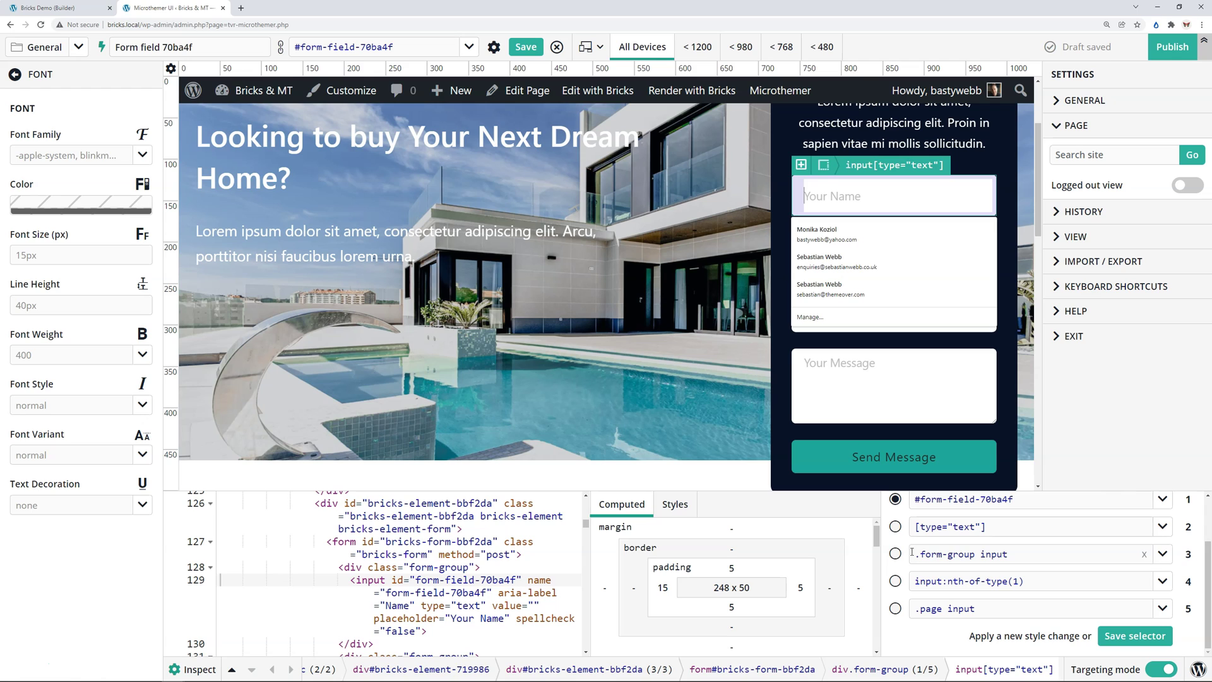
click(896, 555)
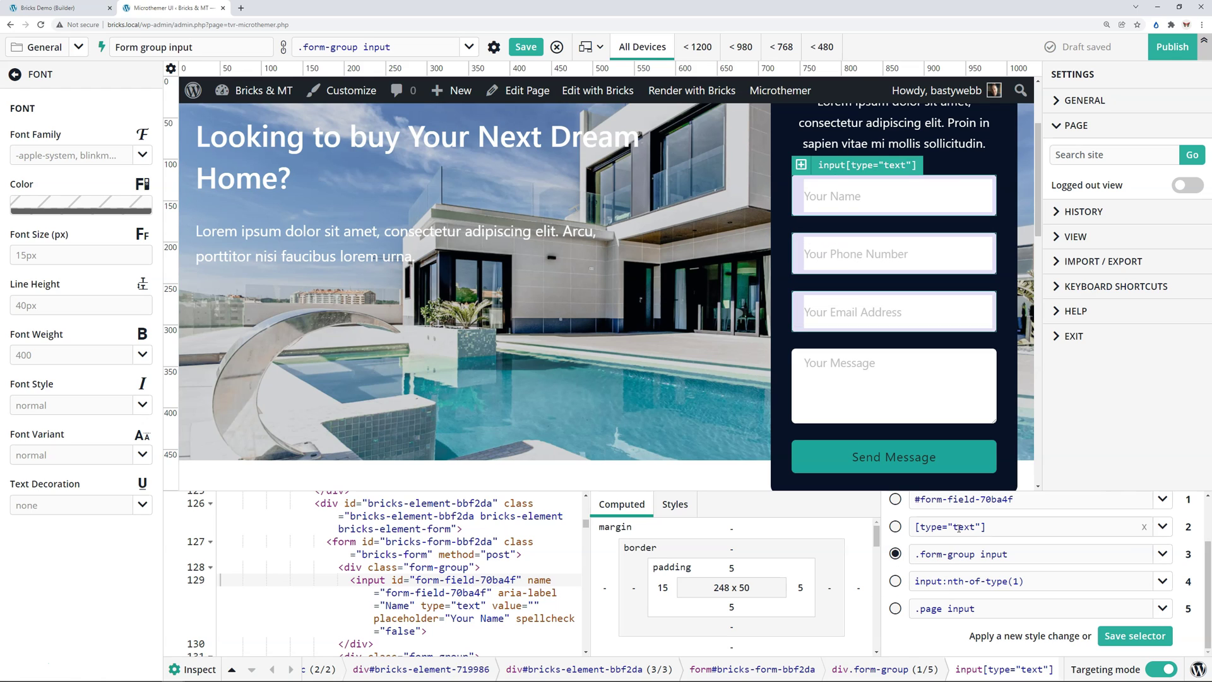
click(927, 398)
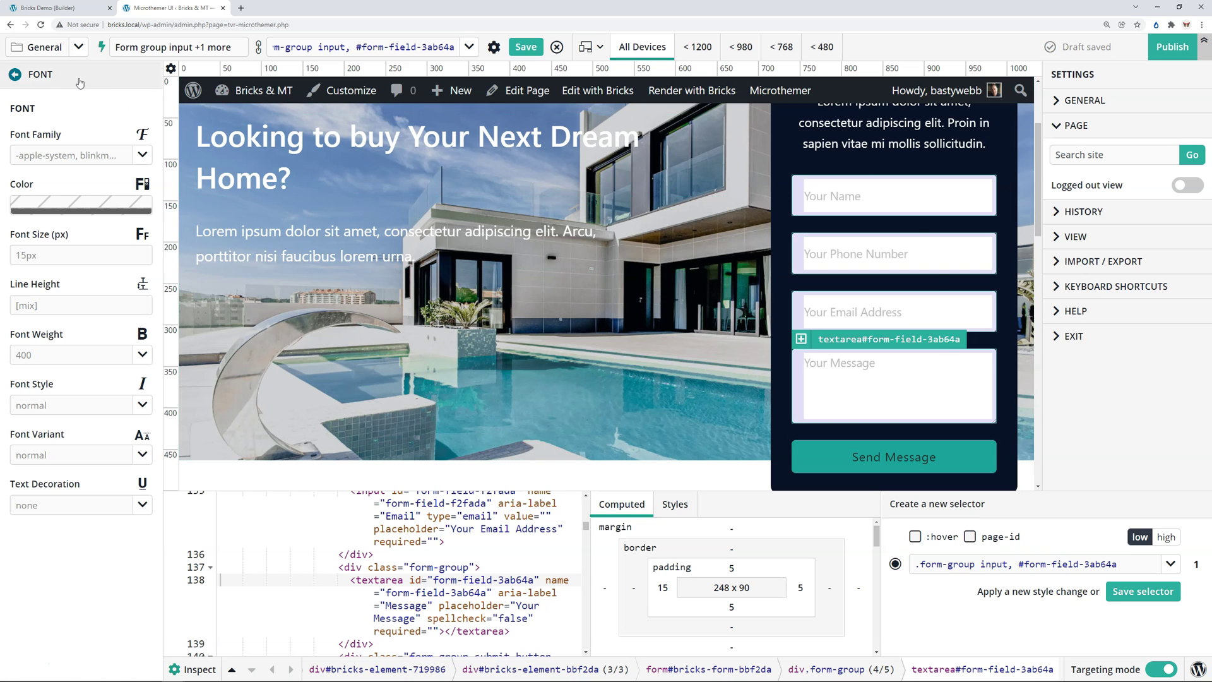
click(36, 77)
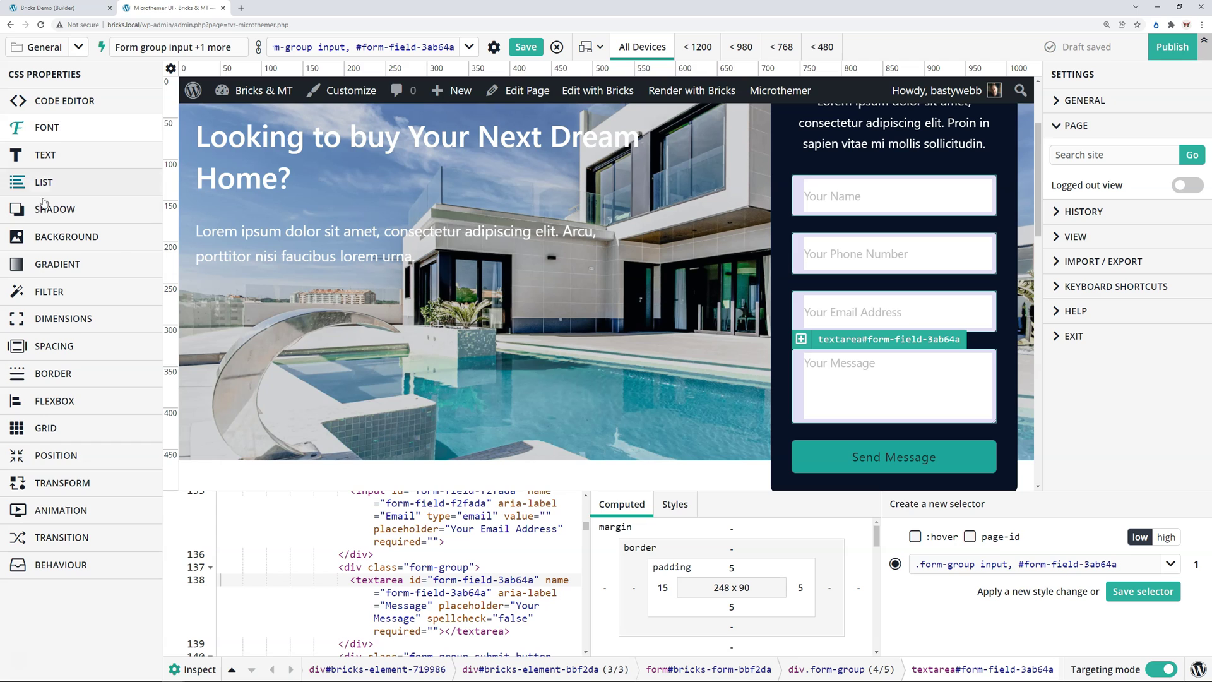
Give the form fields a white background at 0.24 opacity and turn off preview highlighting
click(53, 239)
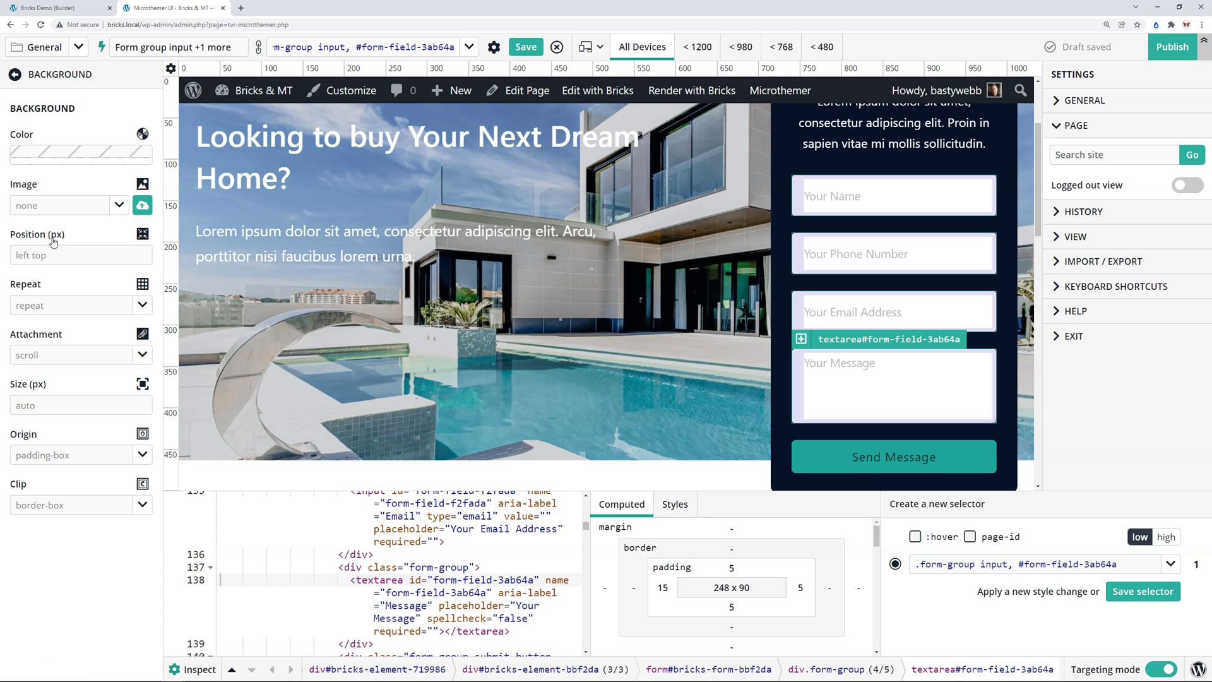
click(74, 154)
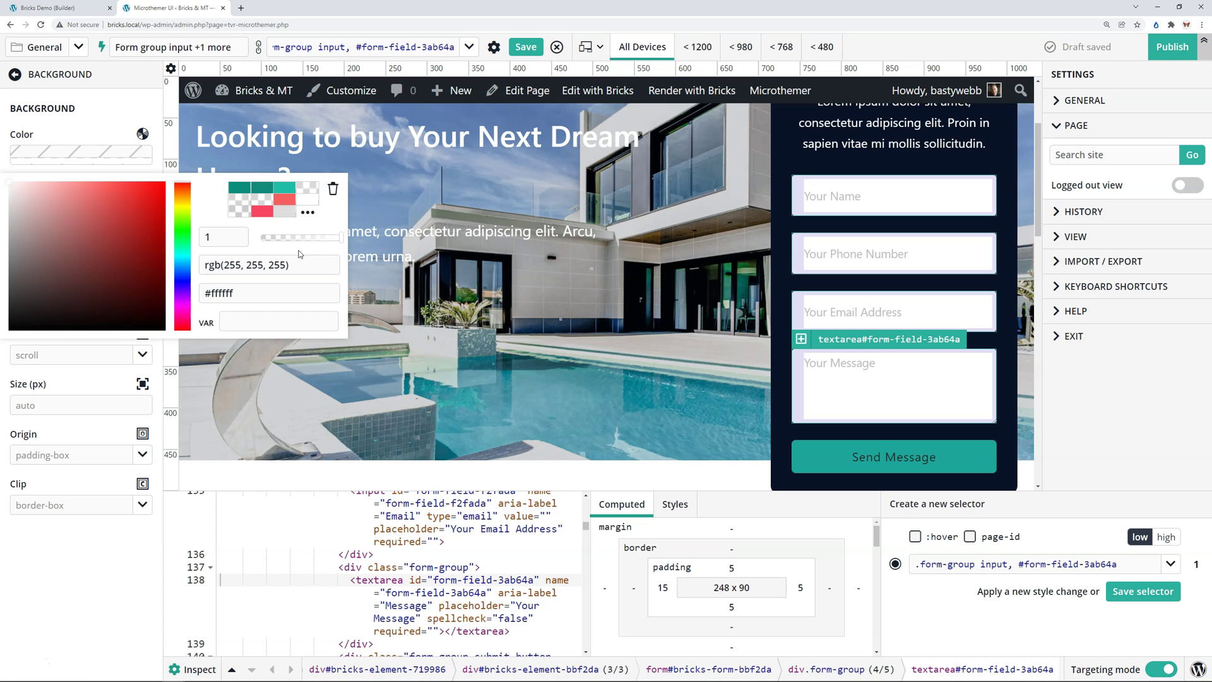
drag(341, 238, 283, 242)
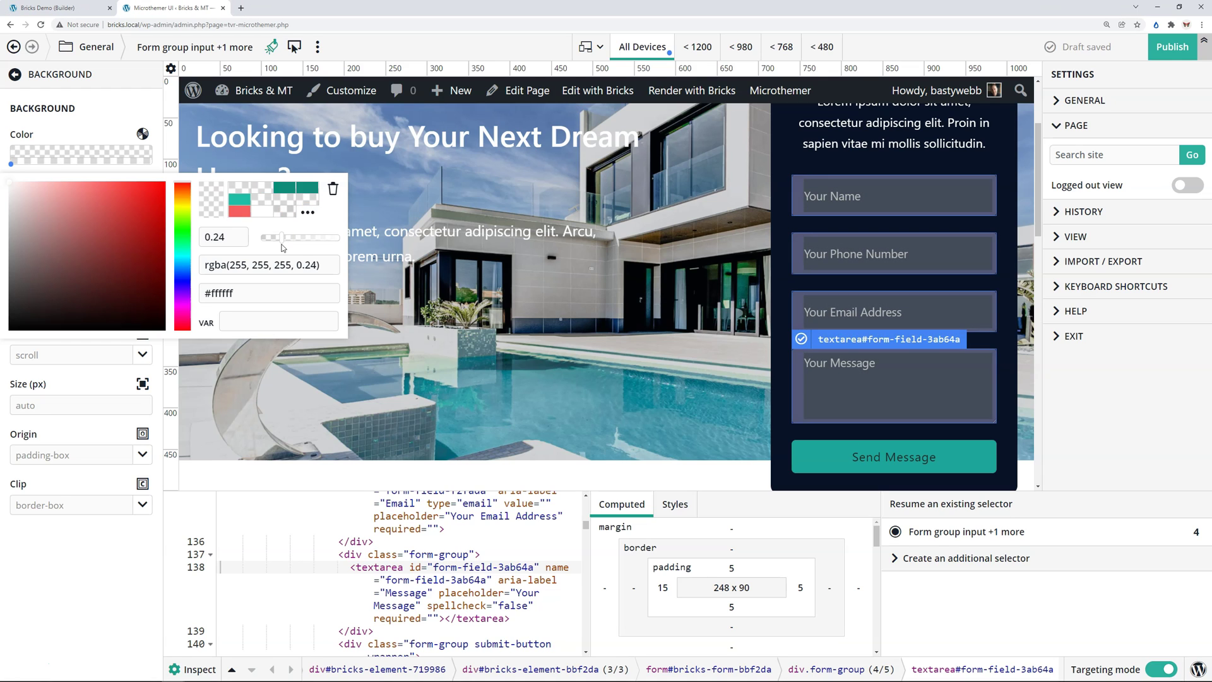
click(272, 48)
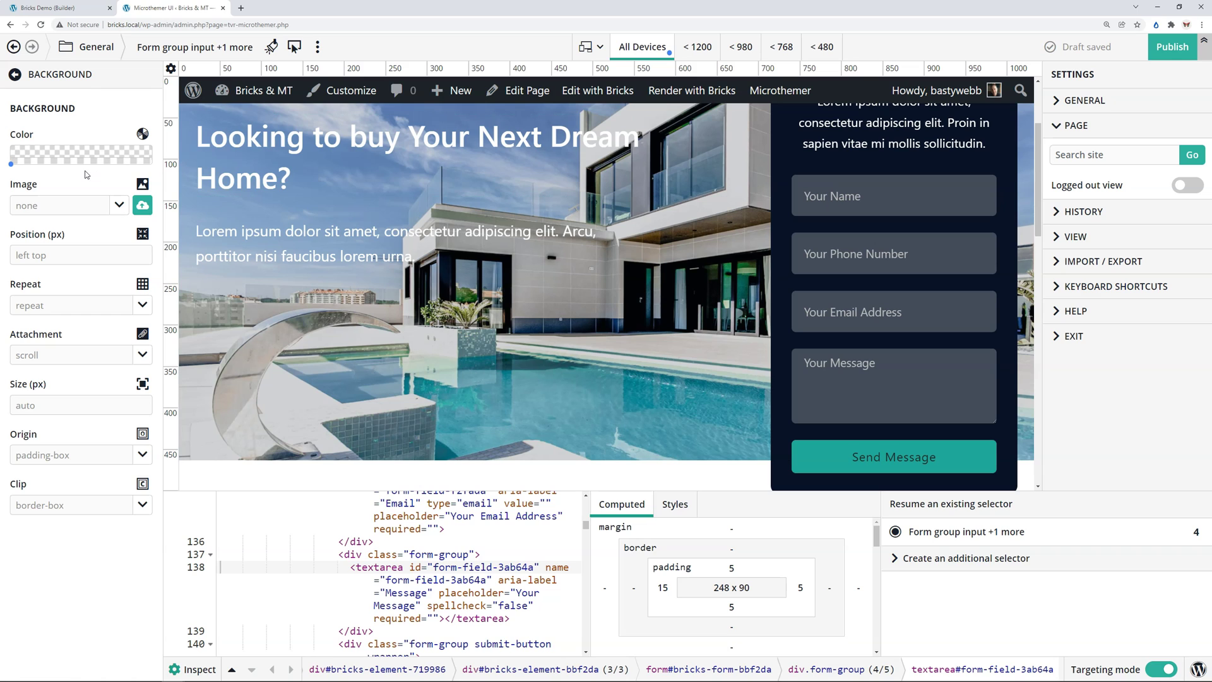
Set the form fields' box shadow colour to solid black
click(60, 77)
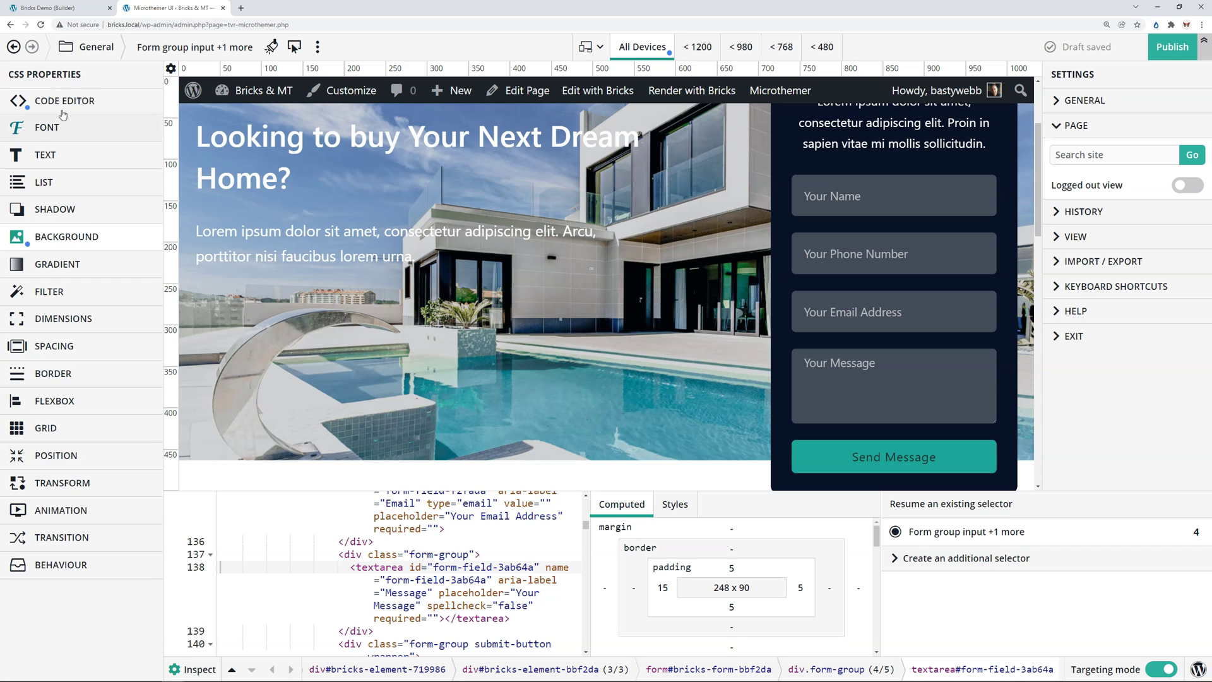
click(59, 212)
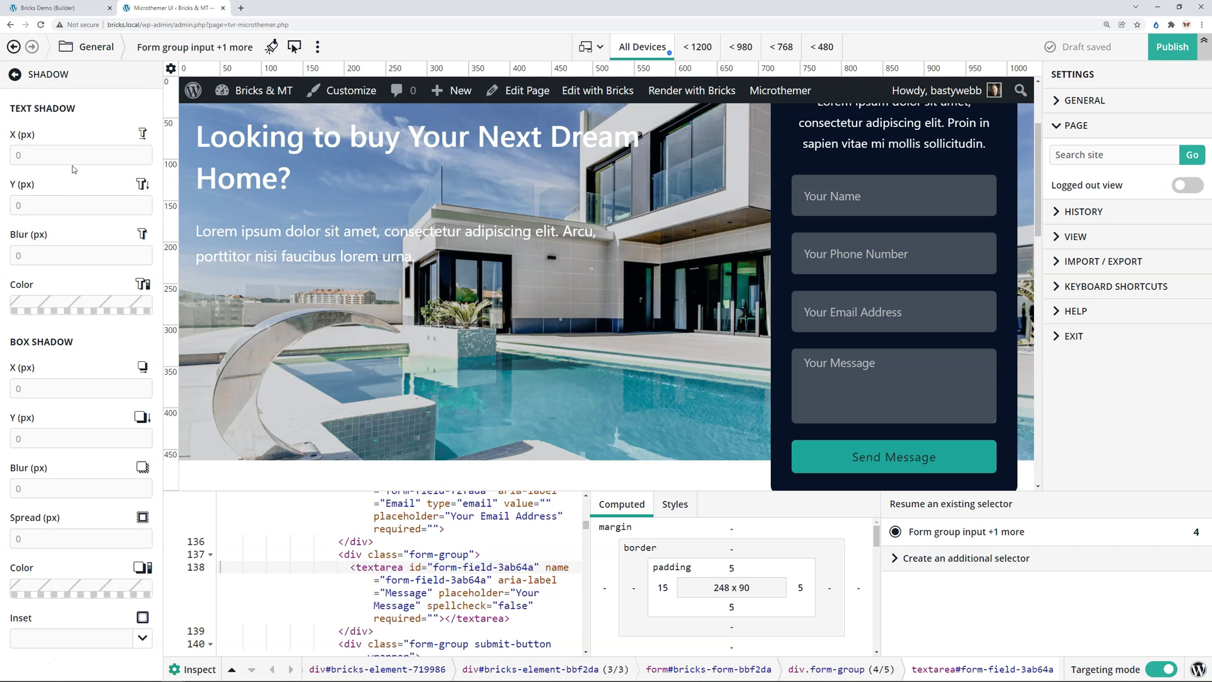
click(94, 590)
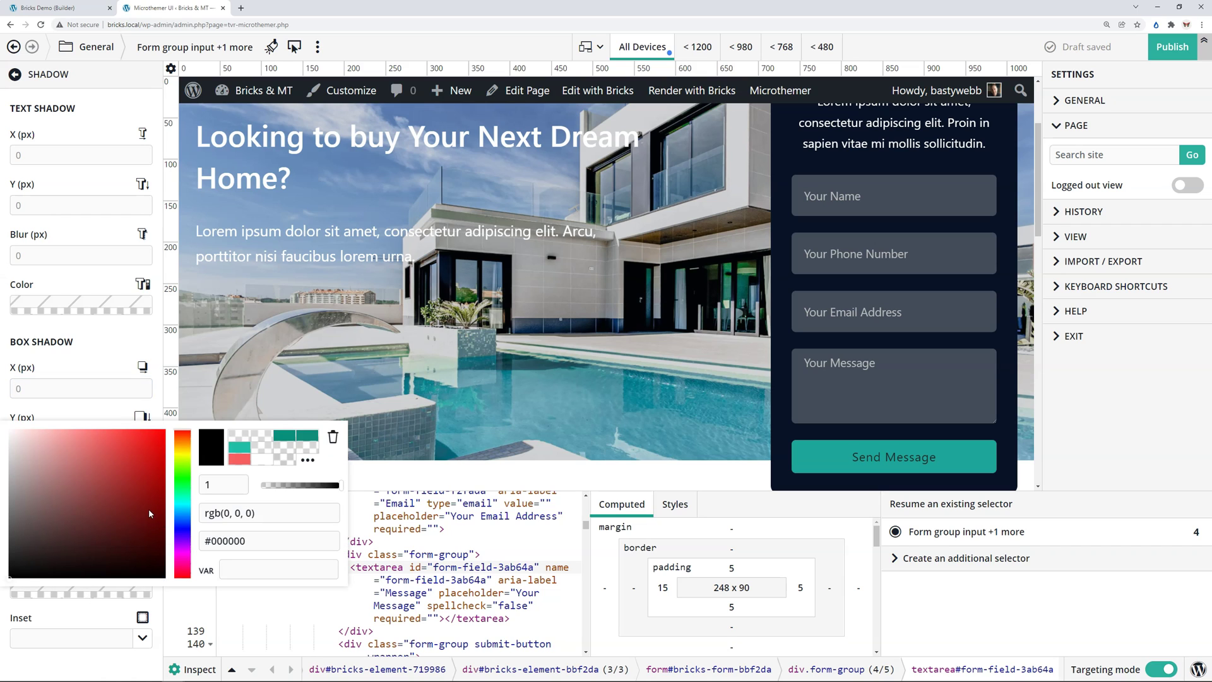
drag(156, 536, 180, 593)
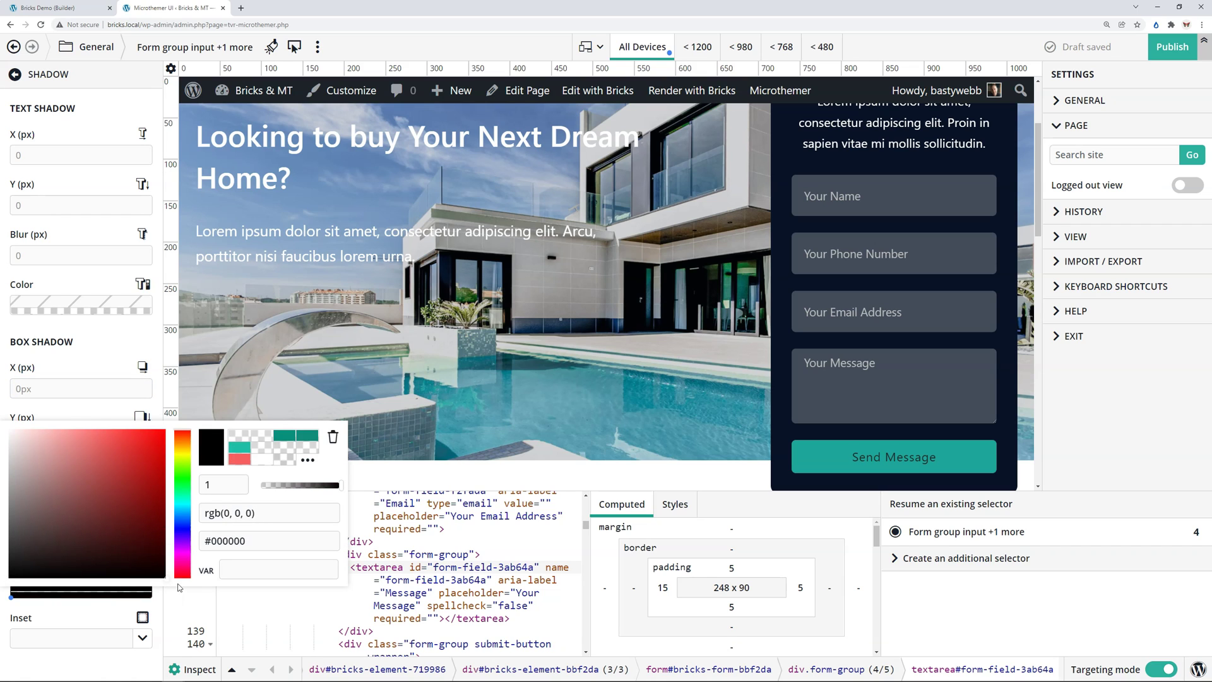
click(117, 403)
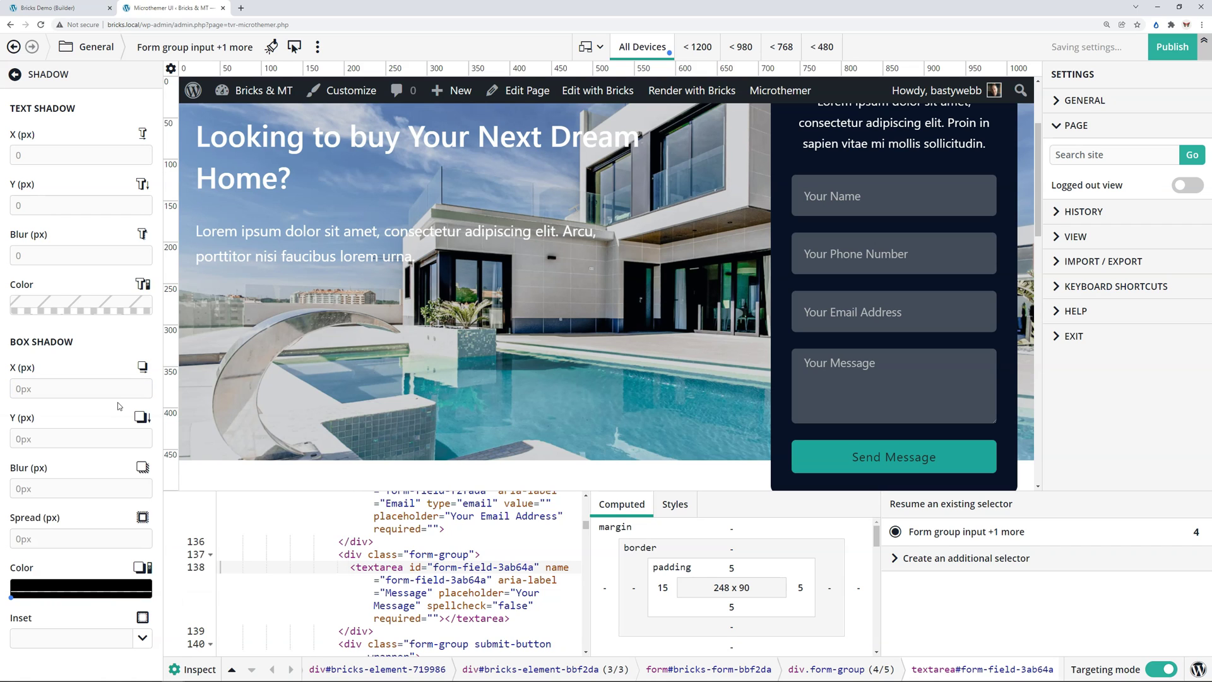
Make the box shadow inset with a 2px blur
click(126, 488)
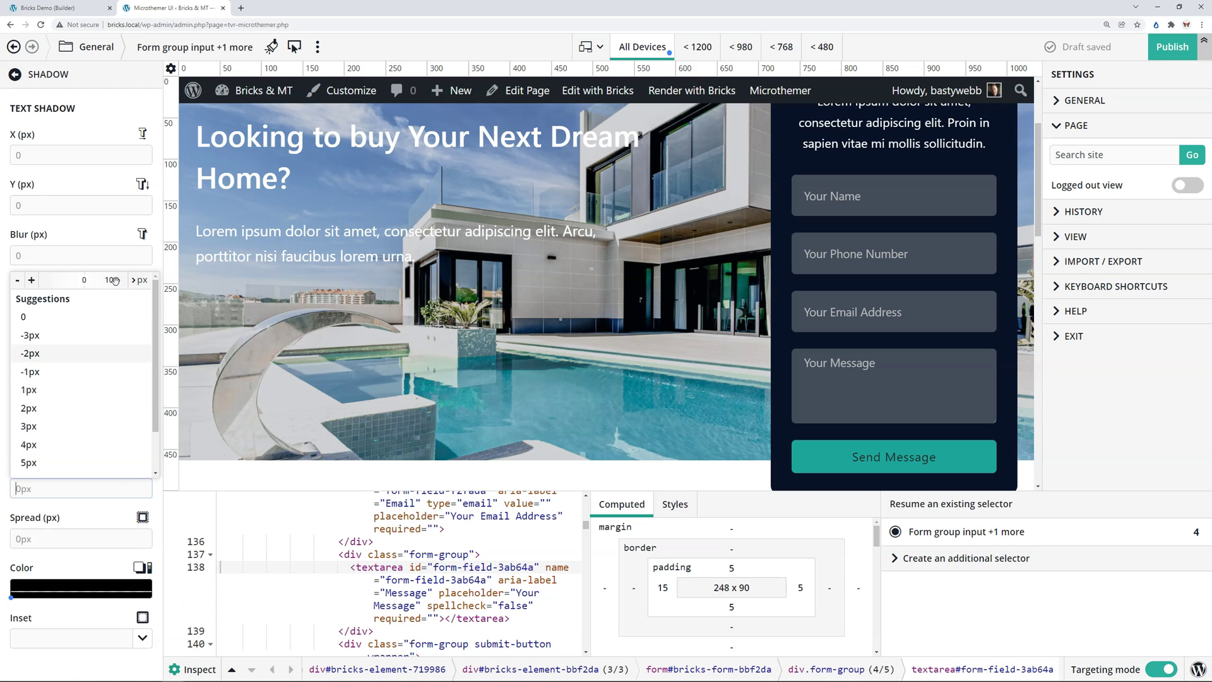
text(2px)
drag(110, 280, 94, 281)
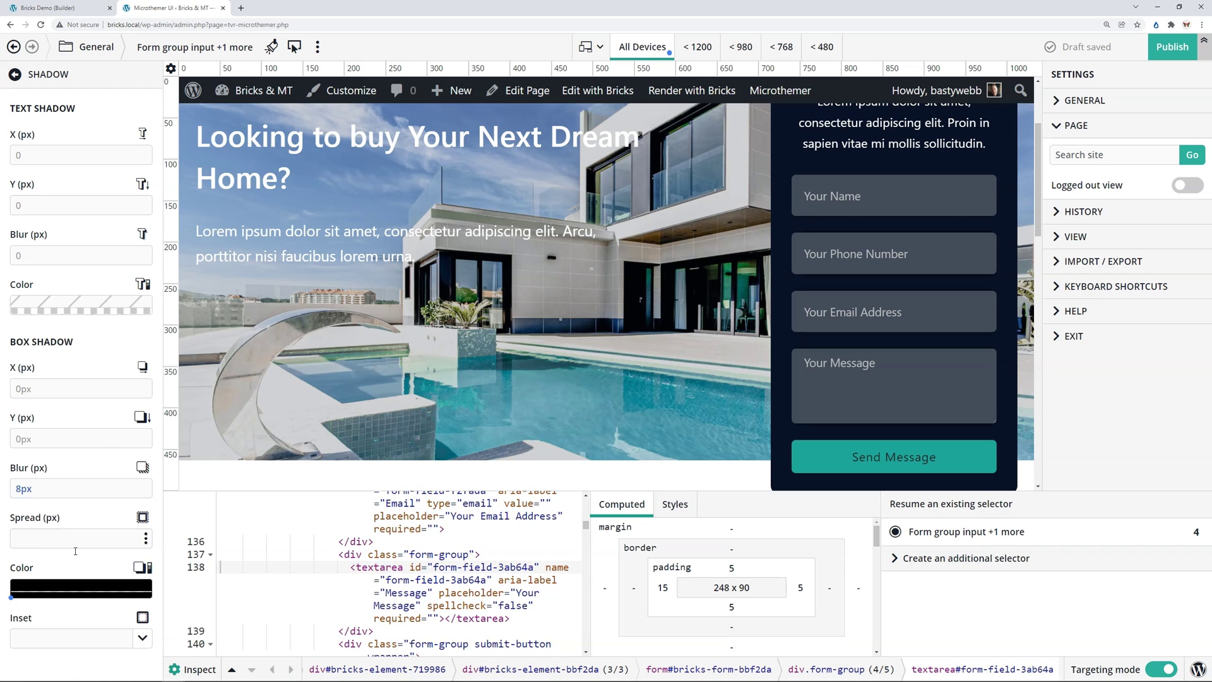
click(149, 643)
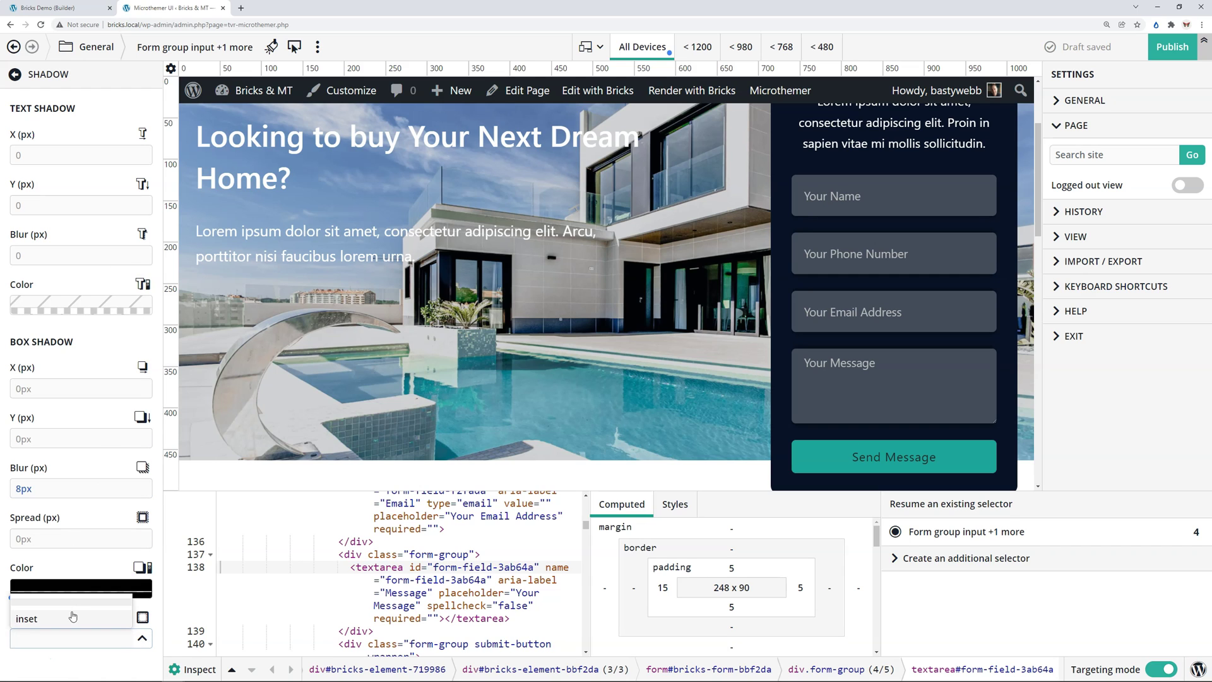
click(74, 619)
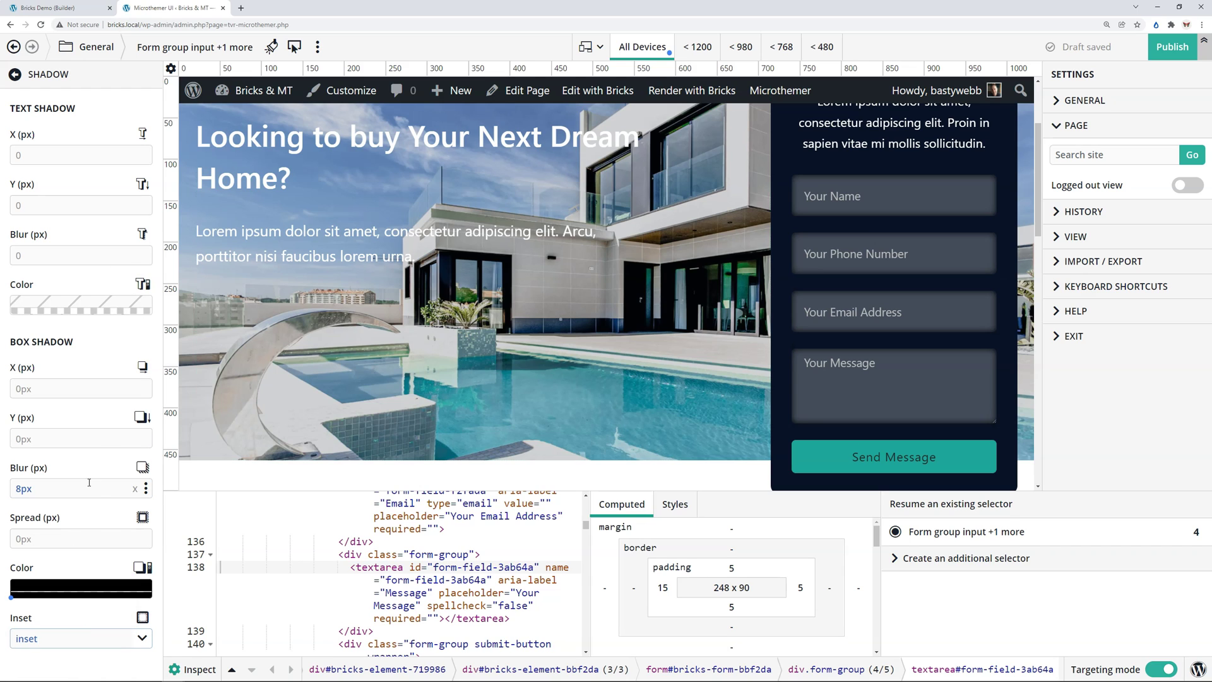
click(146, 492)
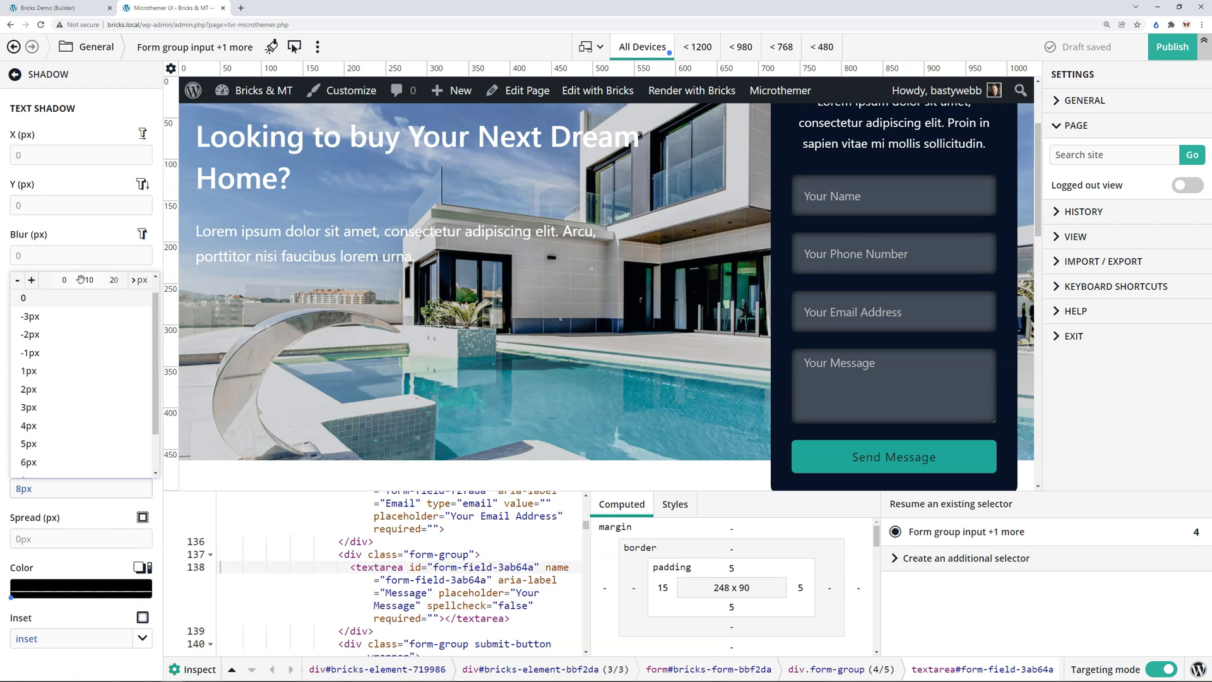
drag(90, 281, 100, 283)
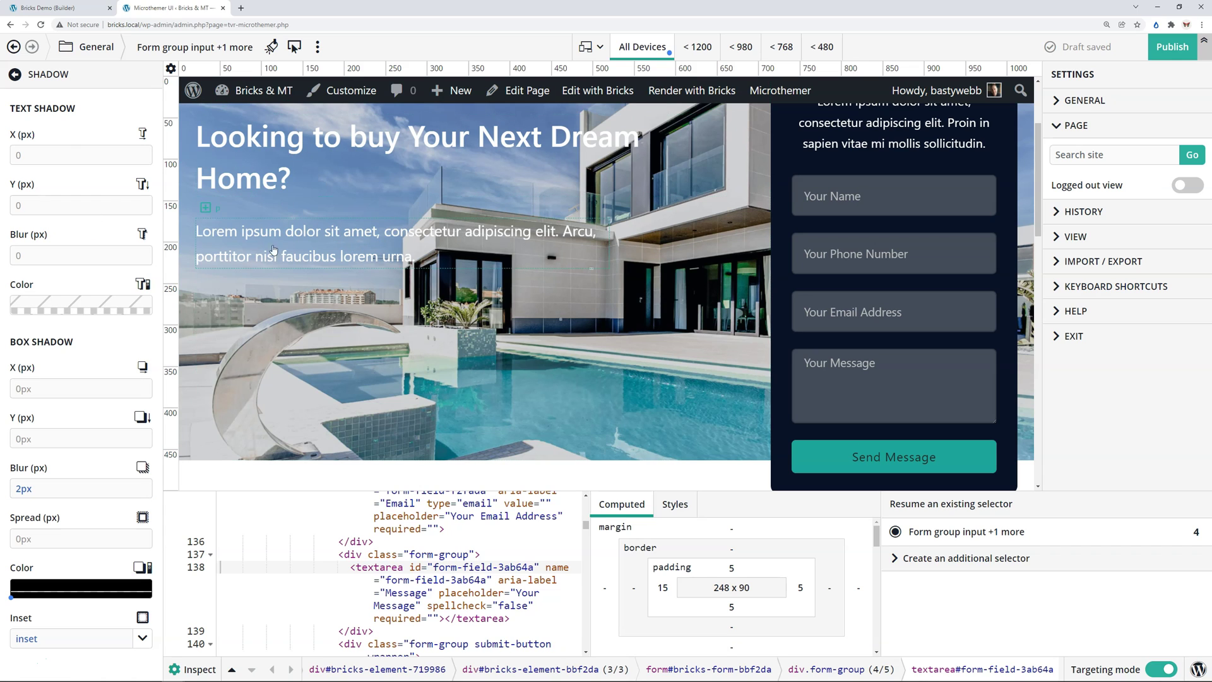
click(41, 76)
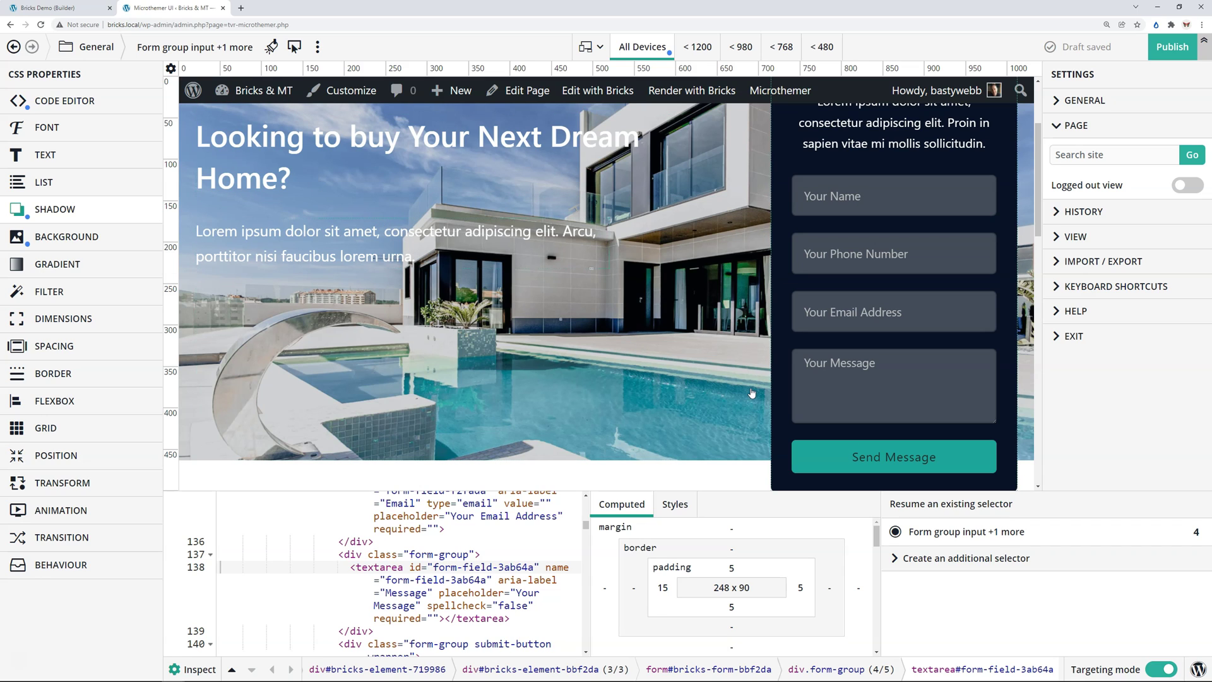
Reload the Bricks builder and inspect the 'Your Message' textarea in enlarged DevTools
click(75, 9)
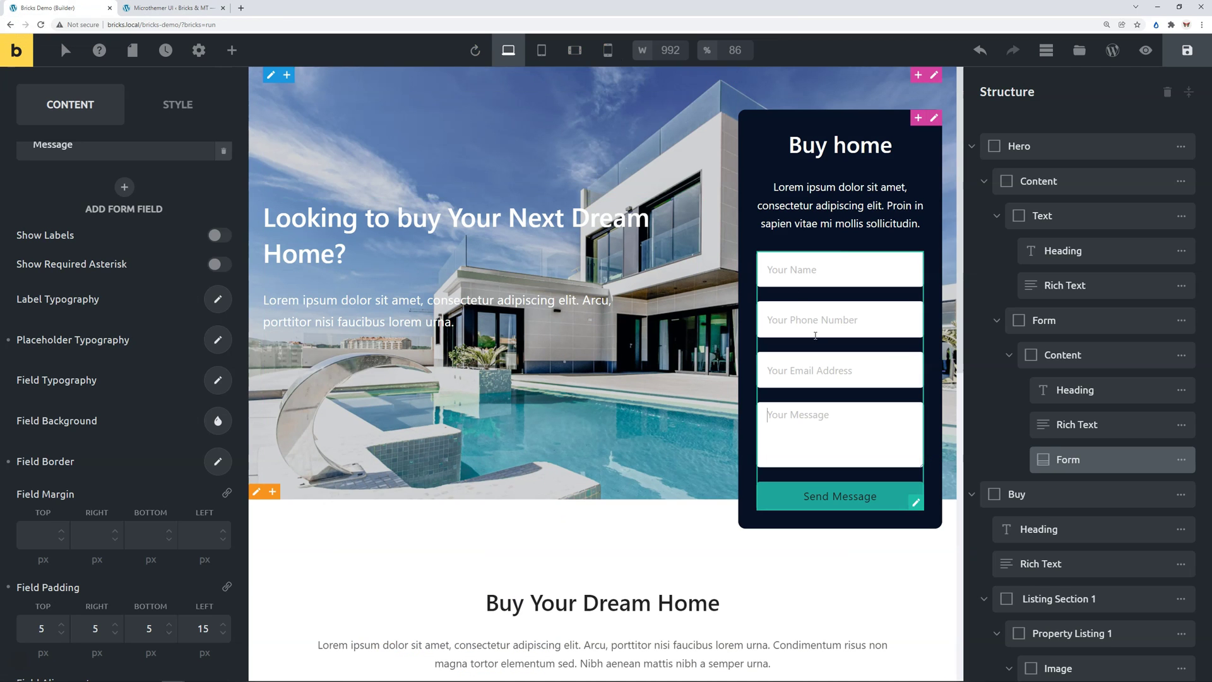
click(42, 26)
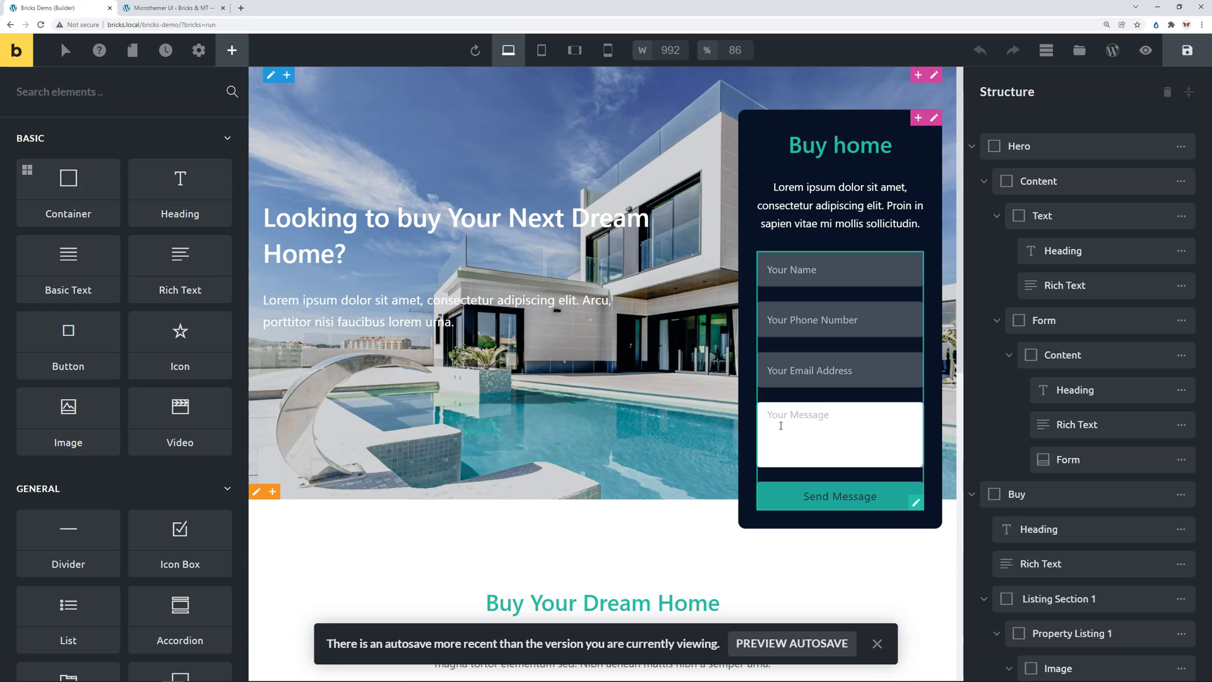
right_click(782, 426)
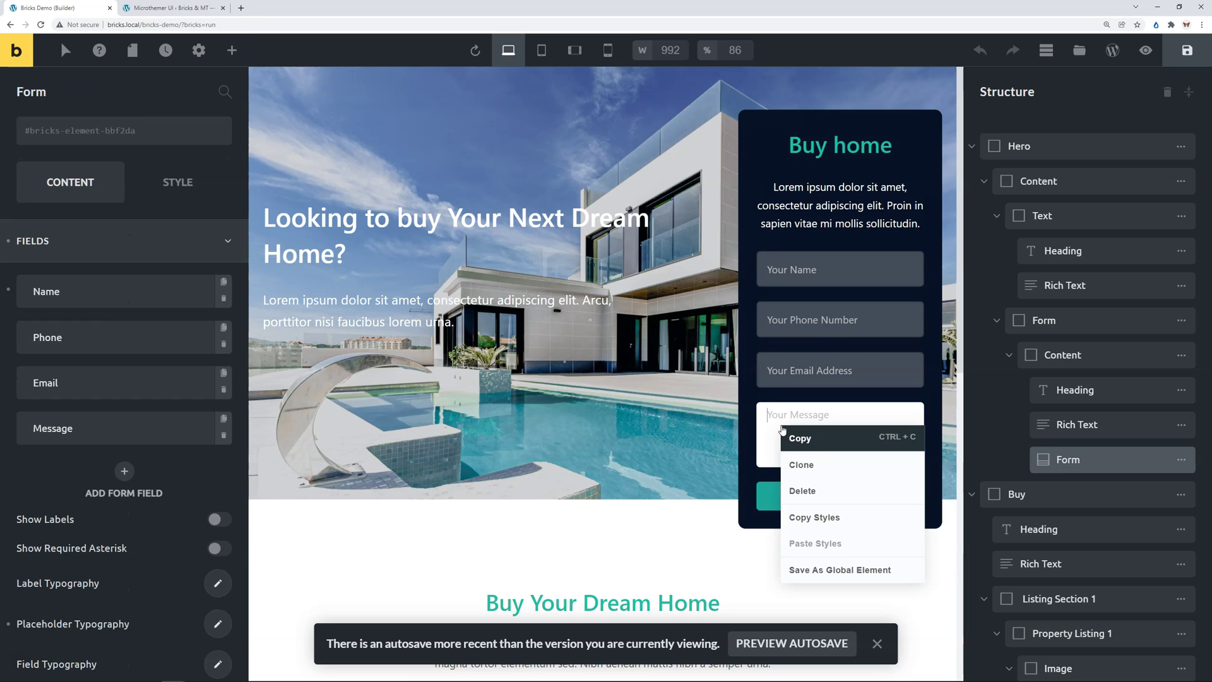
right_click(771, 425)
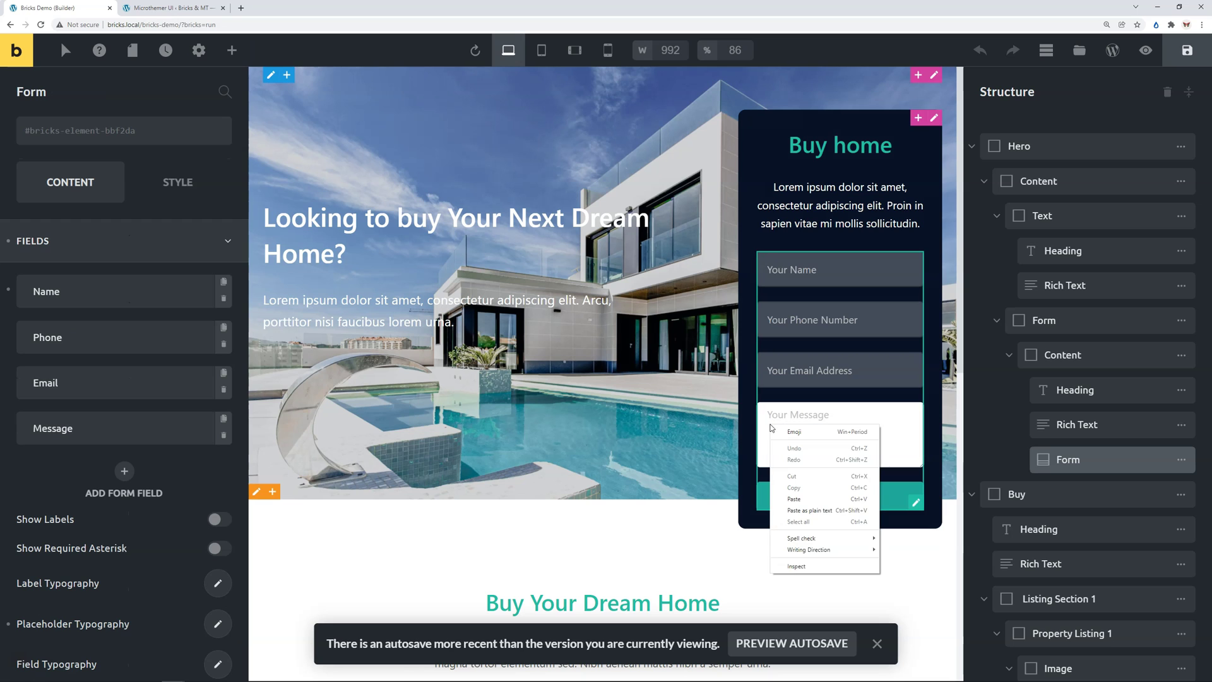
click(797, 567)
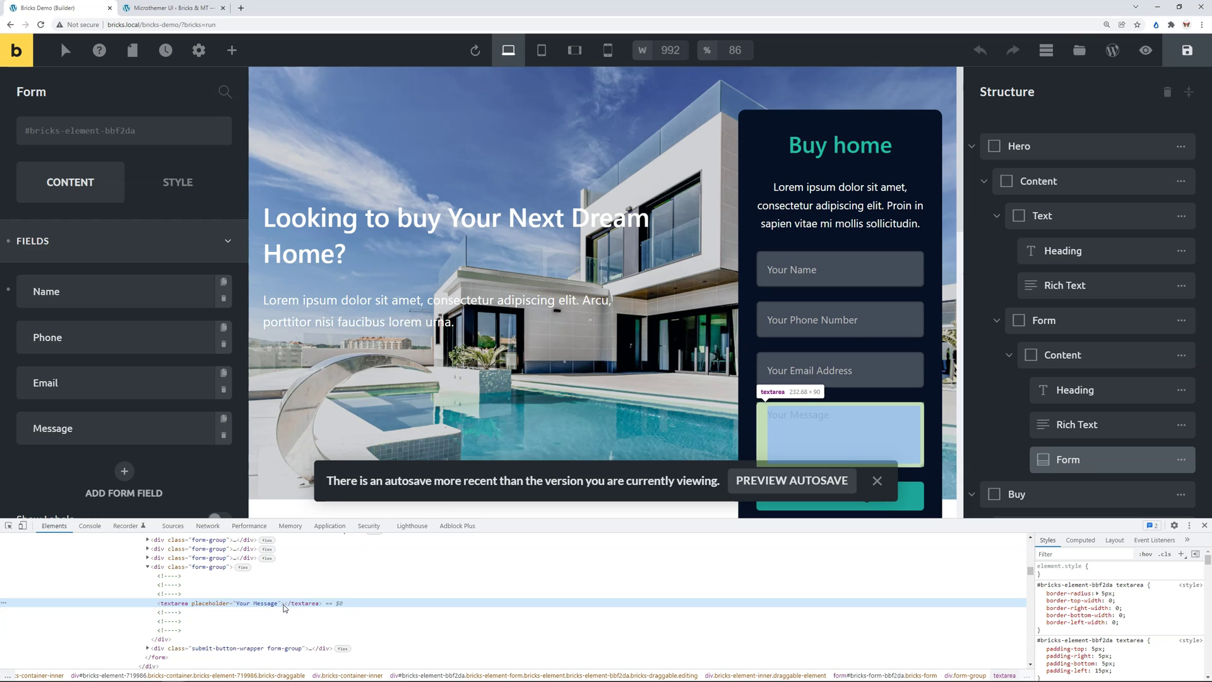
key(ctrl+plus)
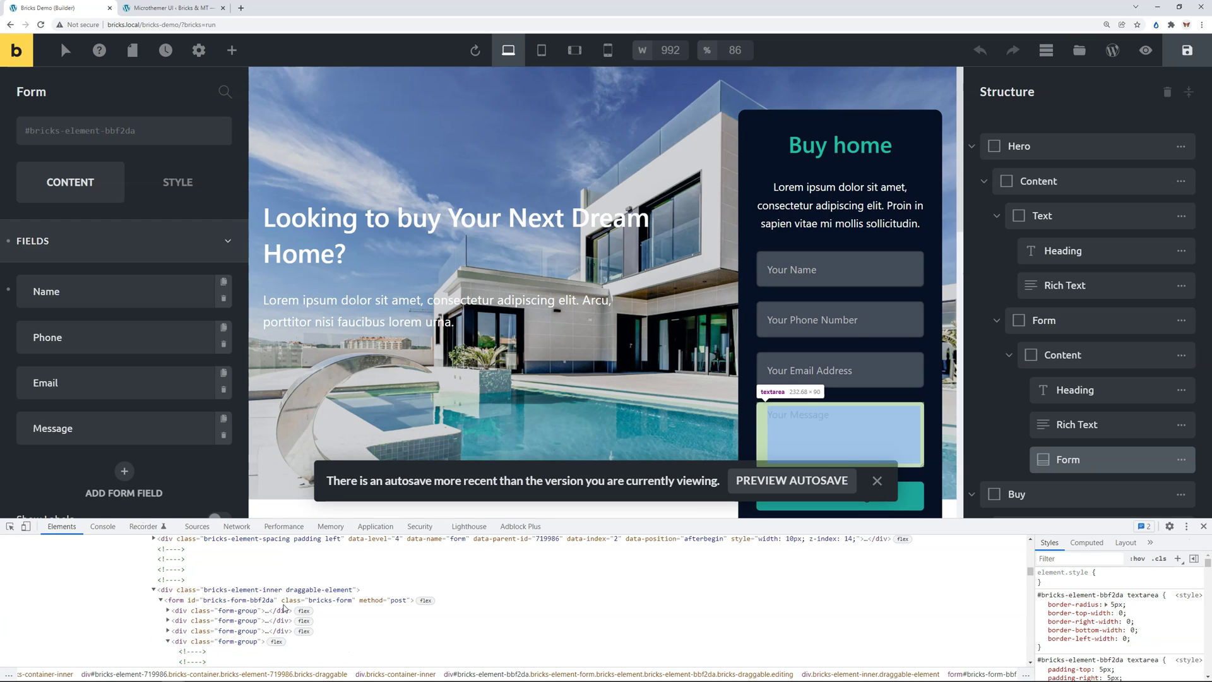
scroll(284, 608, down, 2)
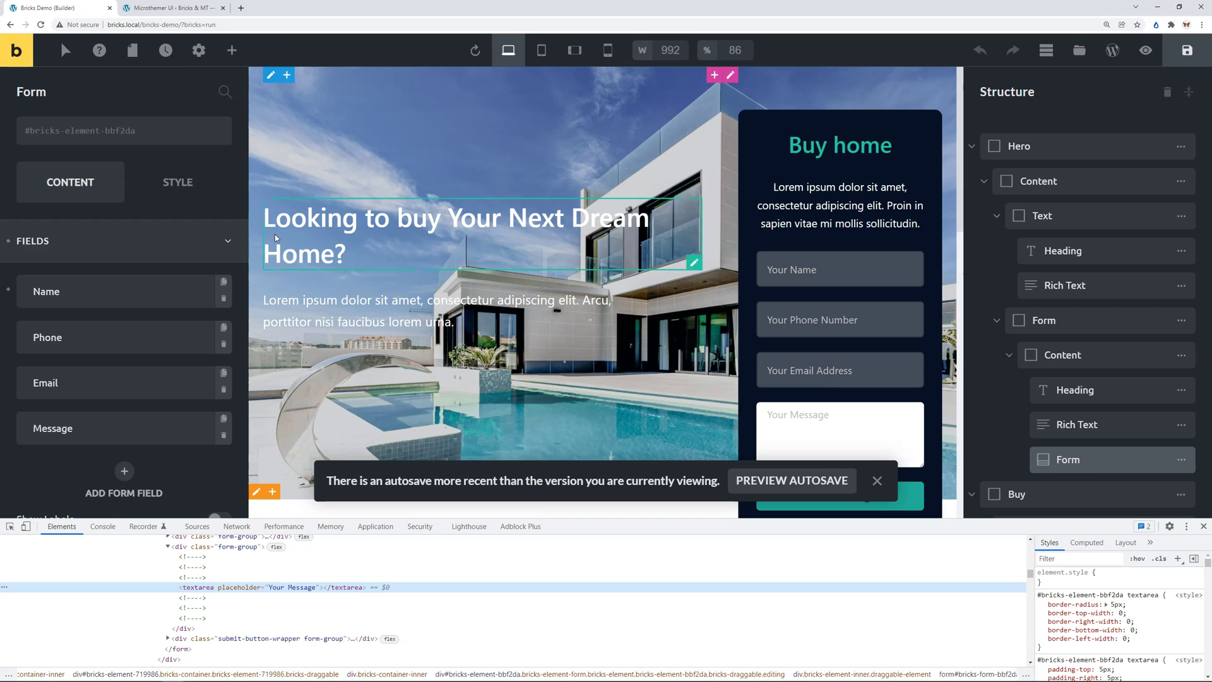
Re-target the Form group input style to '.form-group input, #bricks-form-bbf2da textarea'
click(195, 8)
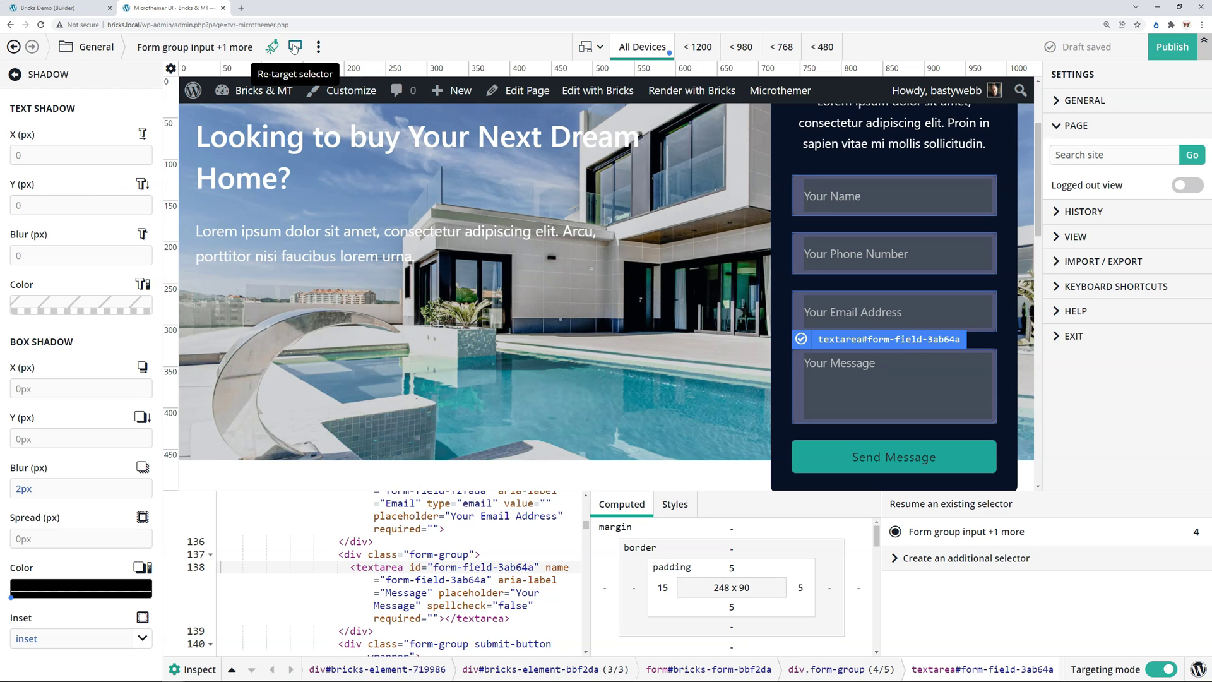
click(295, 48)
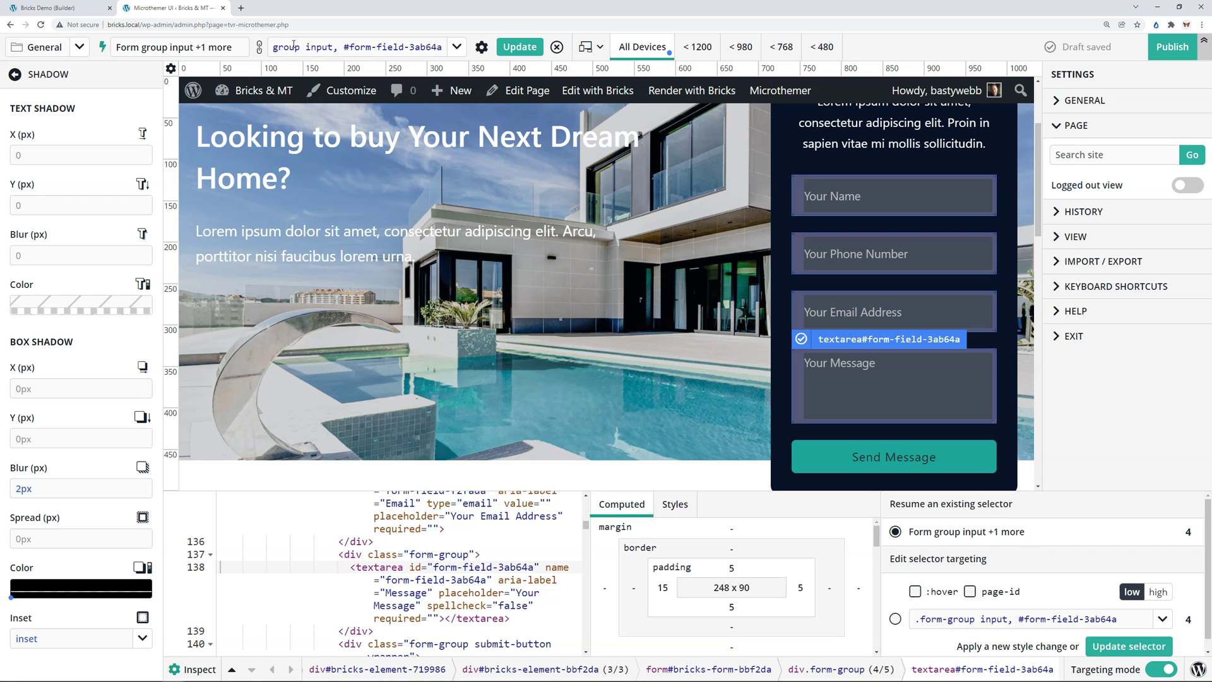
click(888, 198)
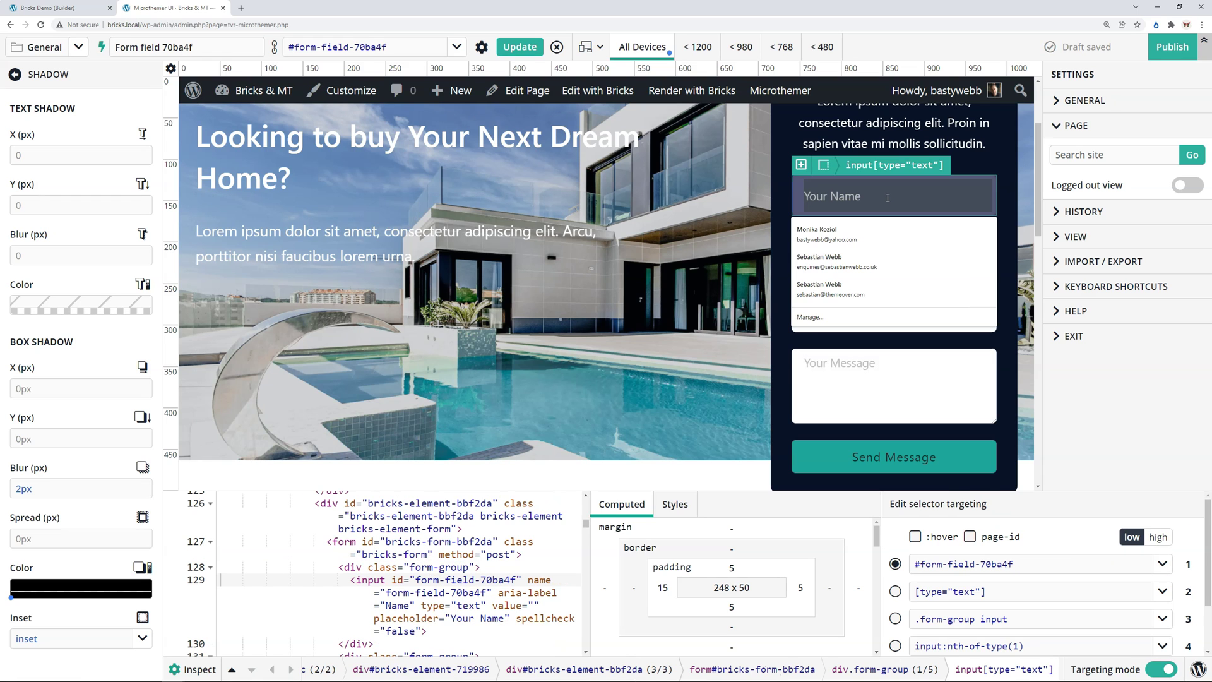
click(910, 620)
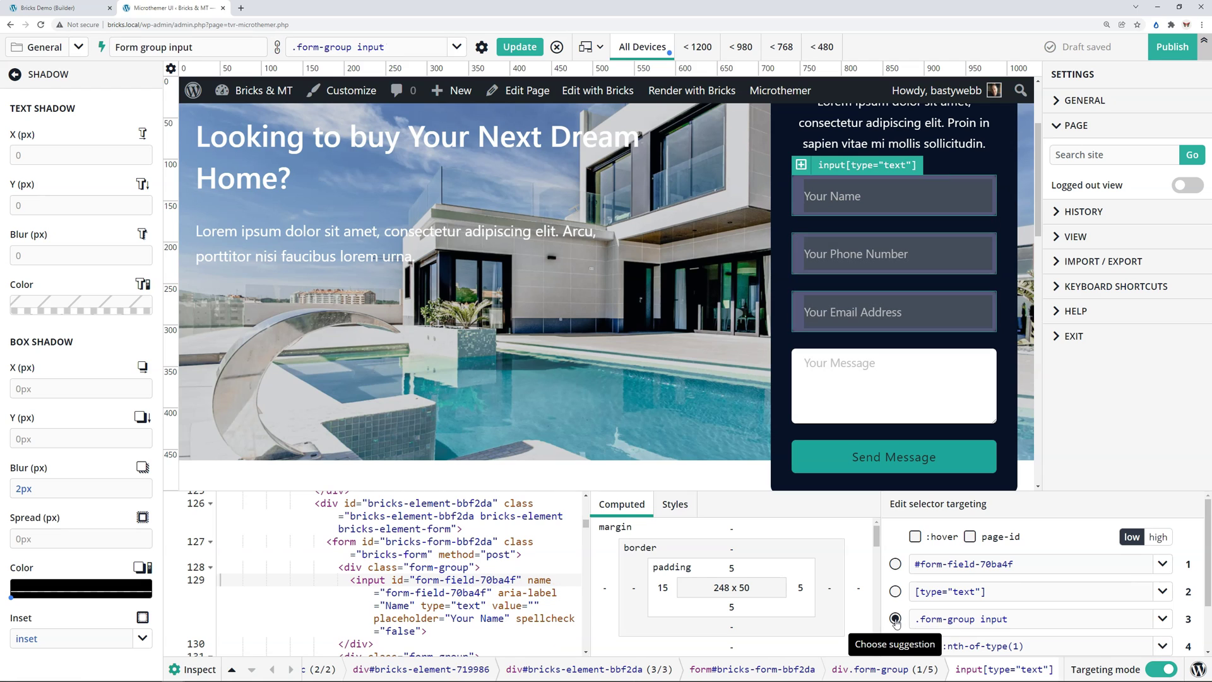
click(895, 385)
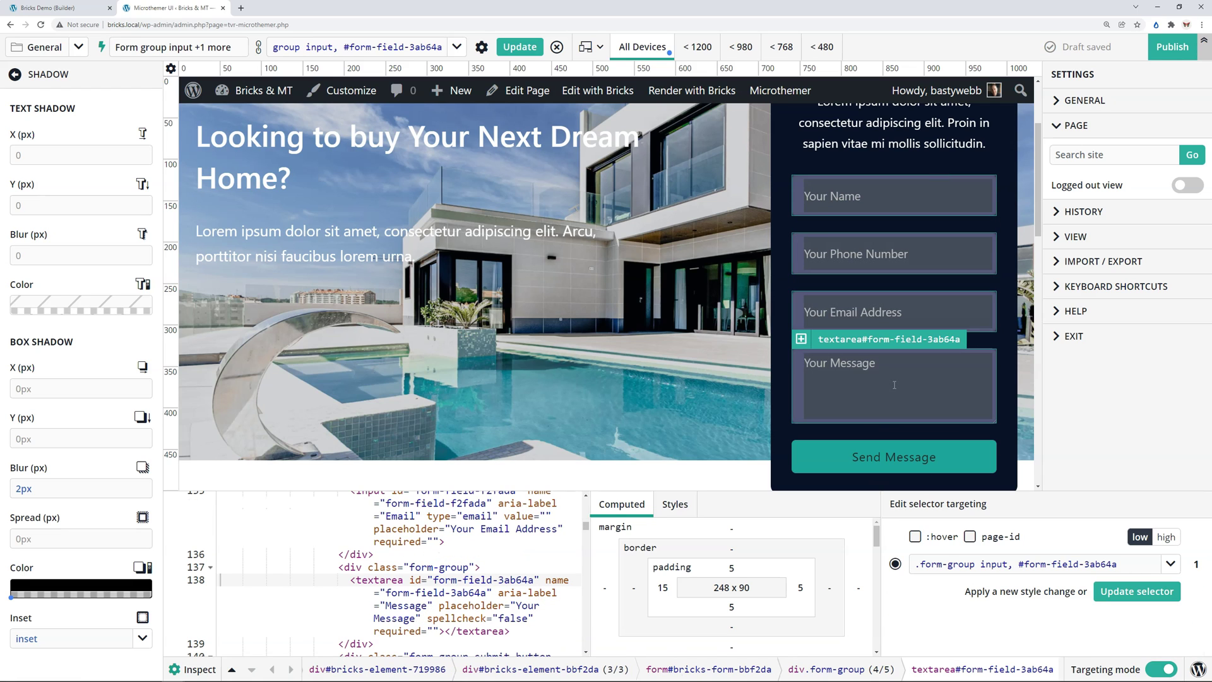
click(1170, 565)
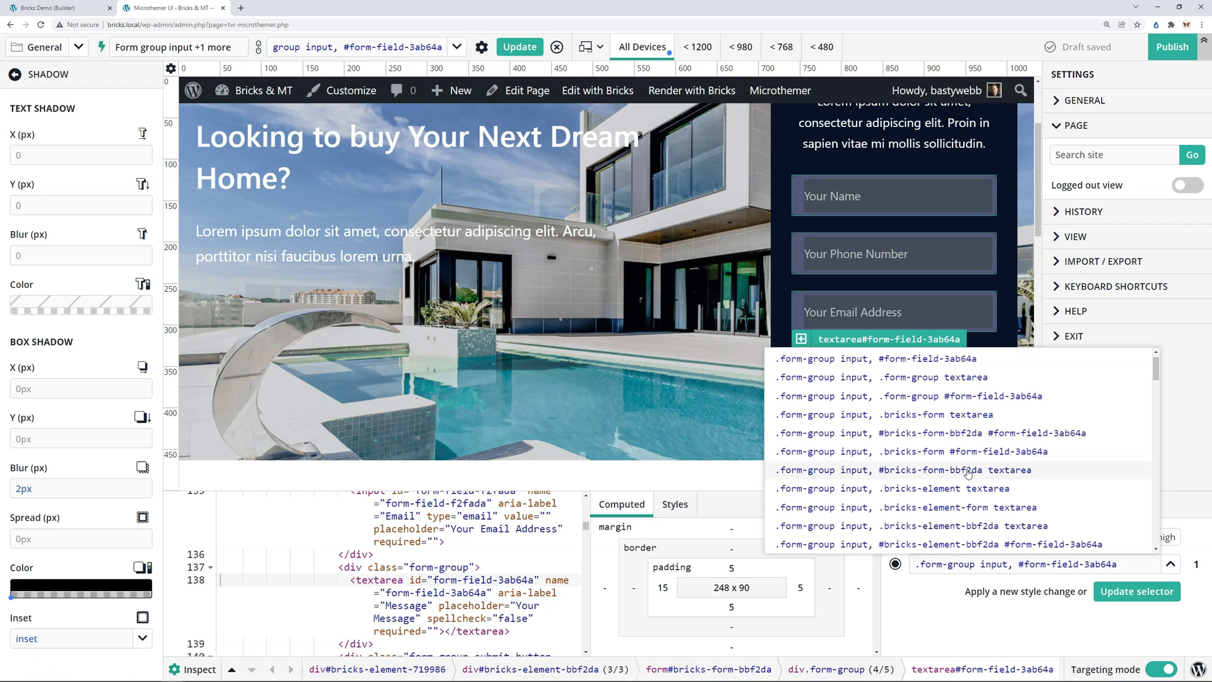
click(1001, 471)
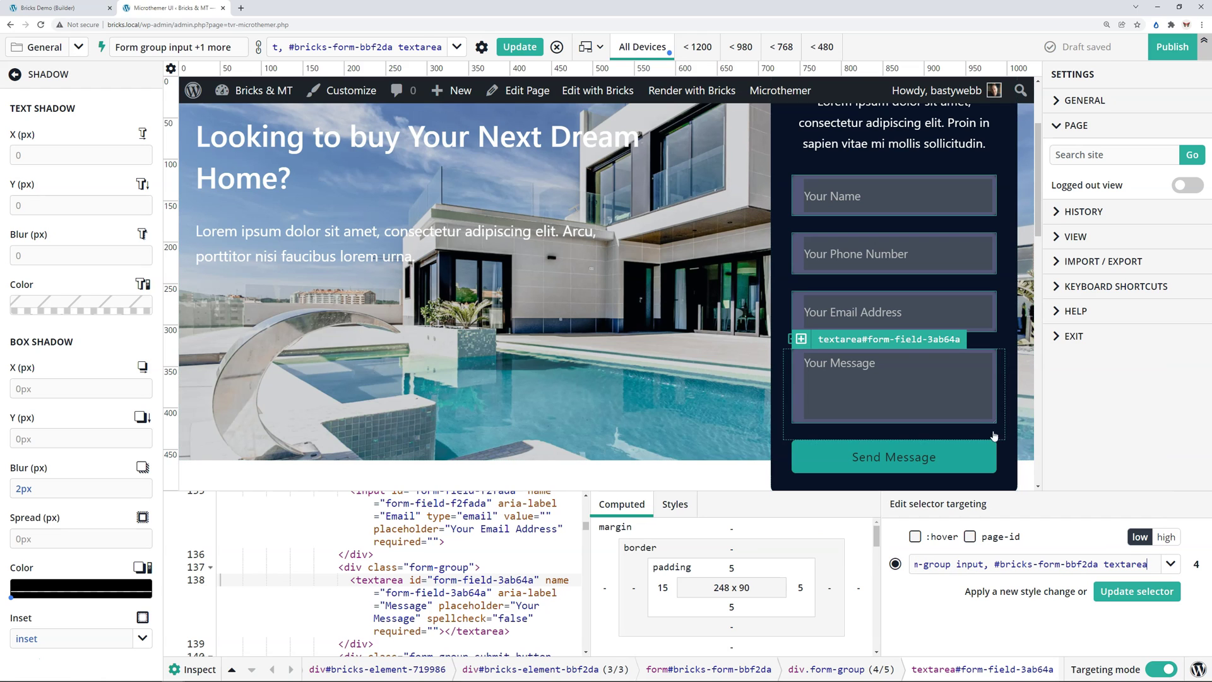
click(519, 46)
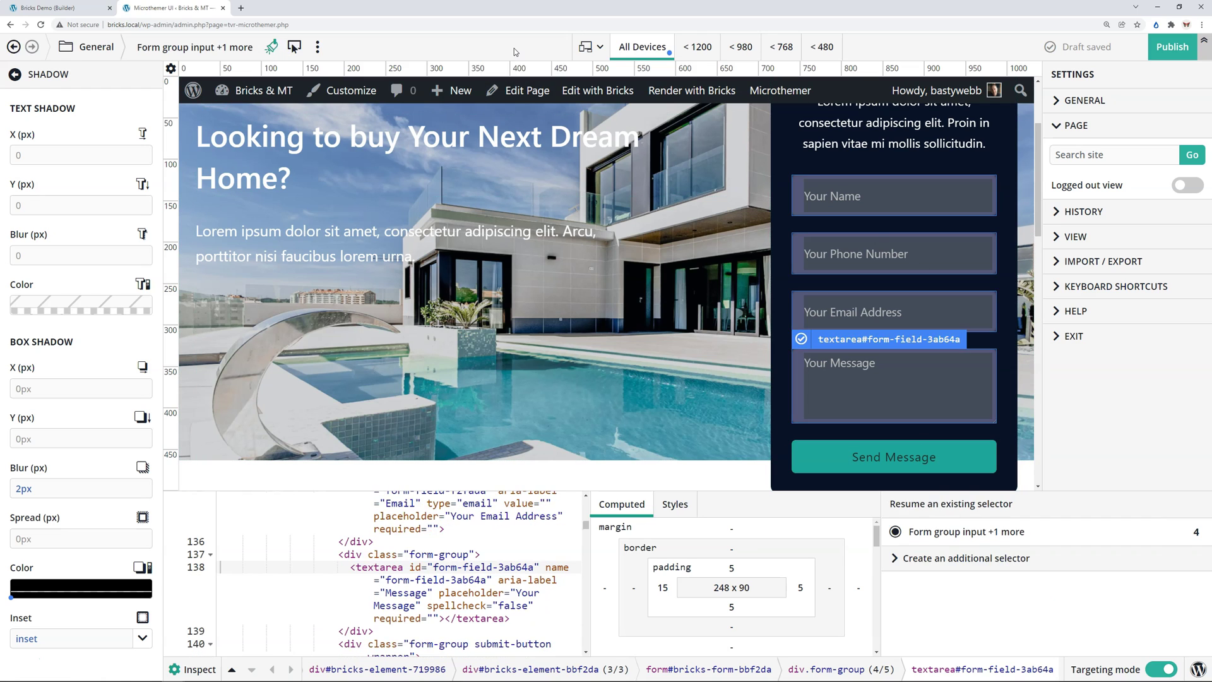
Dismiss the Bricks autosave notice and scroll the canvas down to the contact fields
click(71, 12)
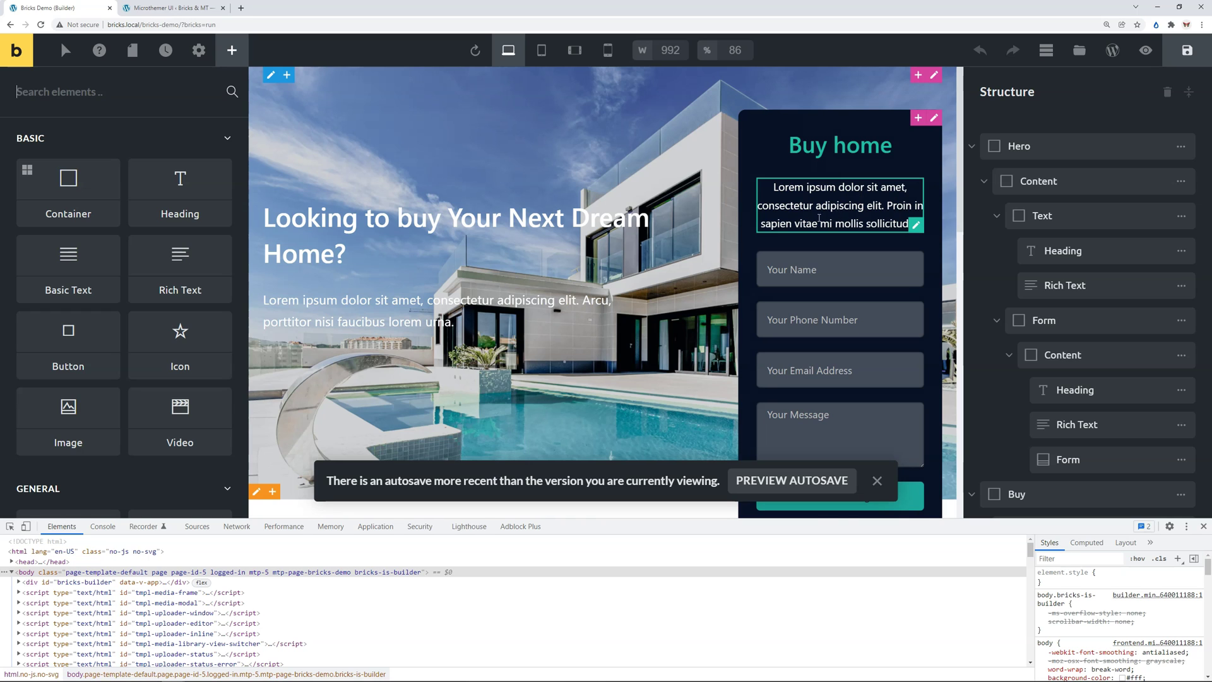
click(876, 481)
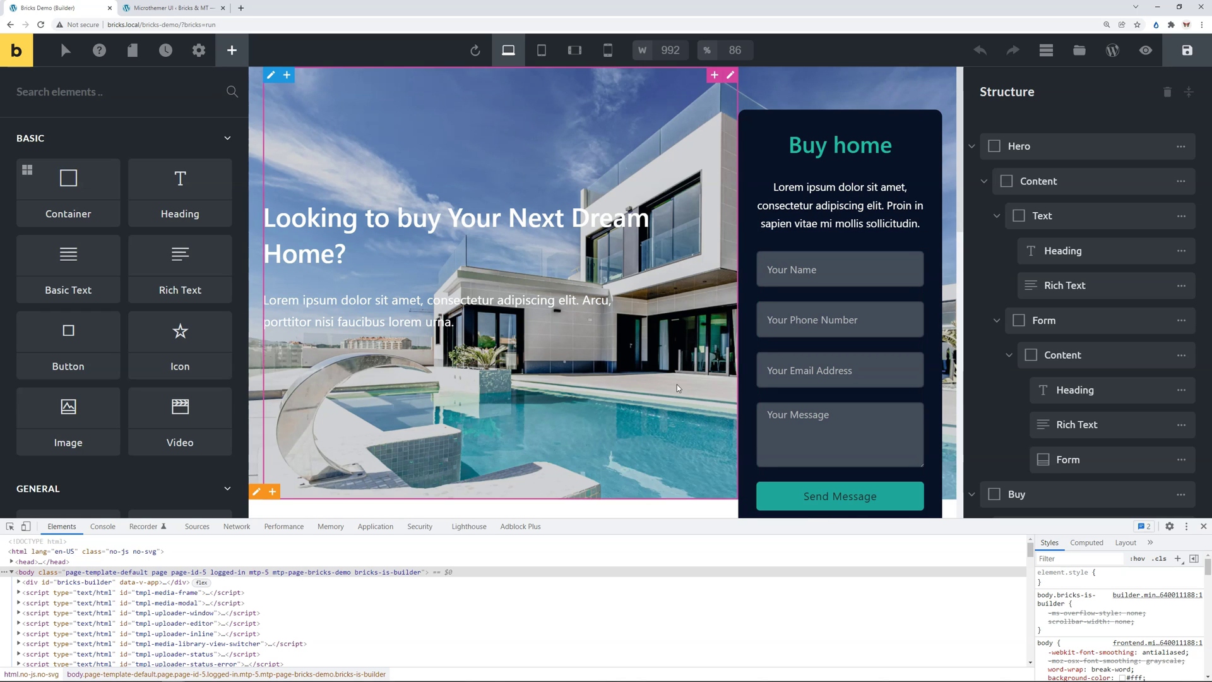
scroll(594, 163, down, 1)
scroll(613, 227, down, 3)
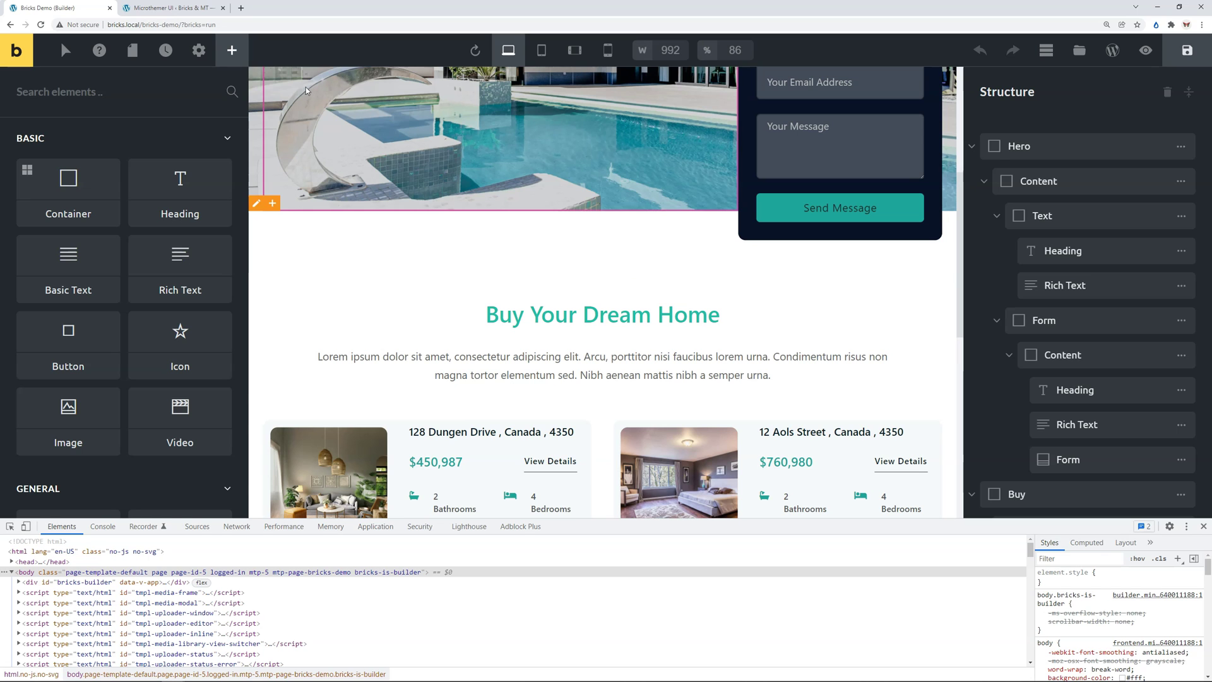
Scroll the Microthemer preview to the contact section, then return to the Bricks builder
click(178, 9)
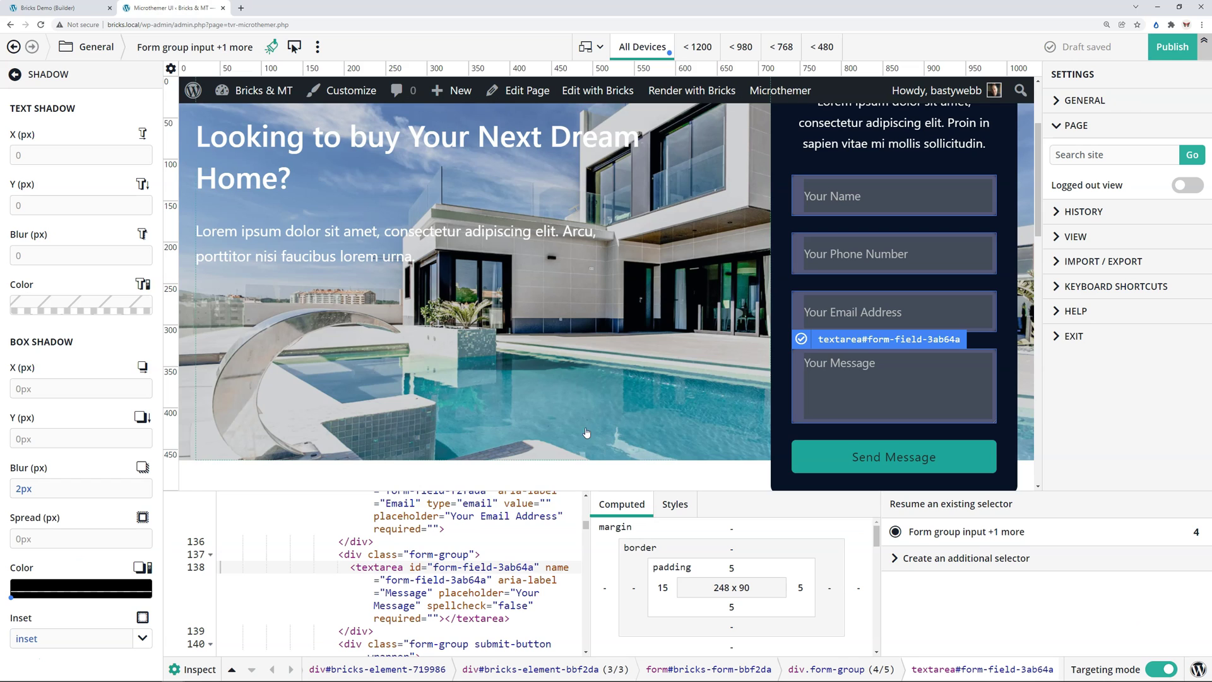
scroll(607, 283, down, 5)
scroll(606, 282, down, 4)
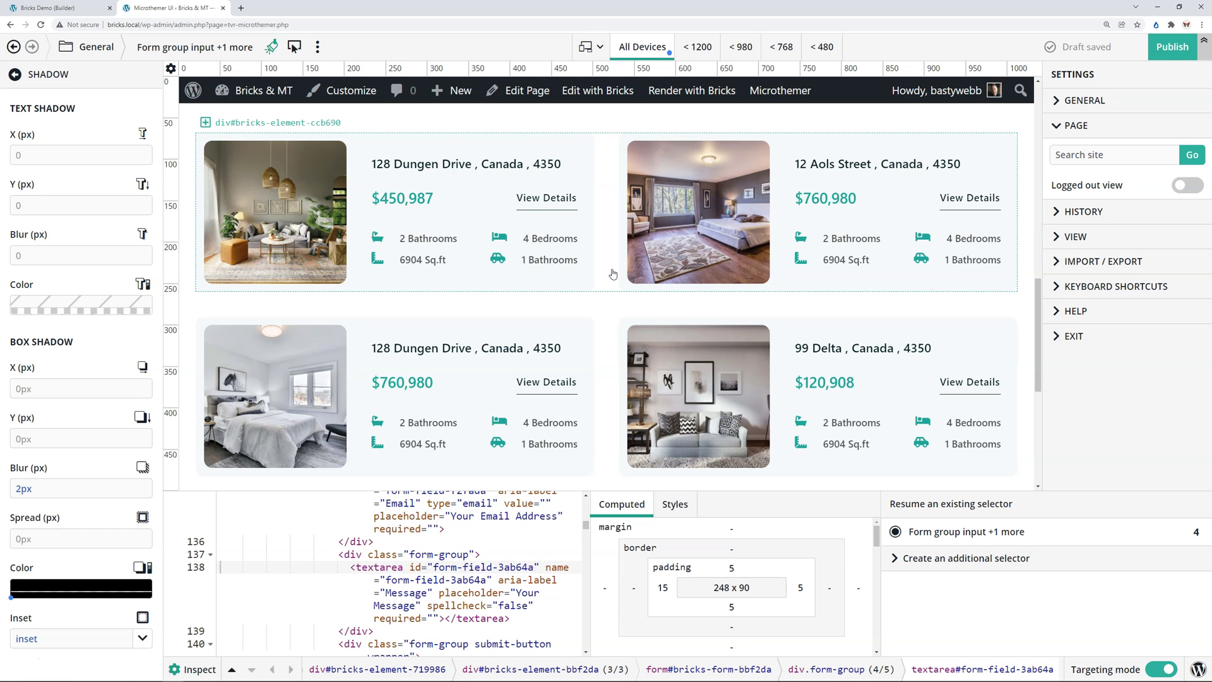
scroll(613, 274, down, 5)
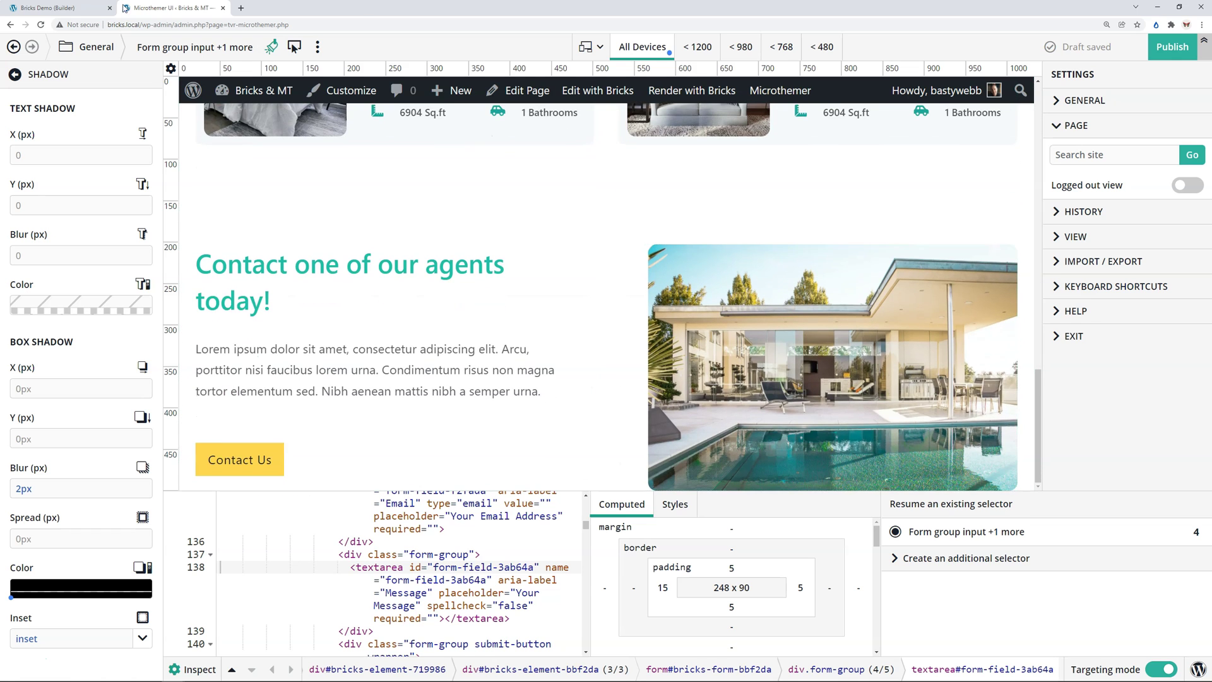
click(60, 9)
scroll(516, 315, down, 10)
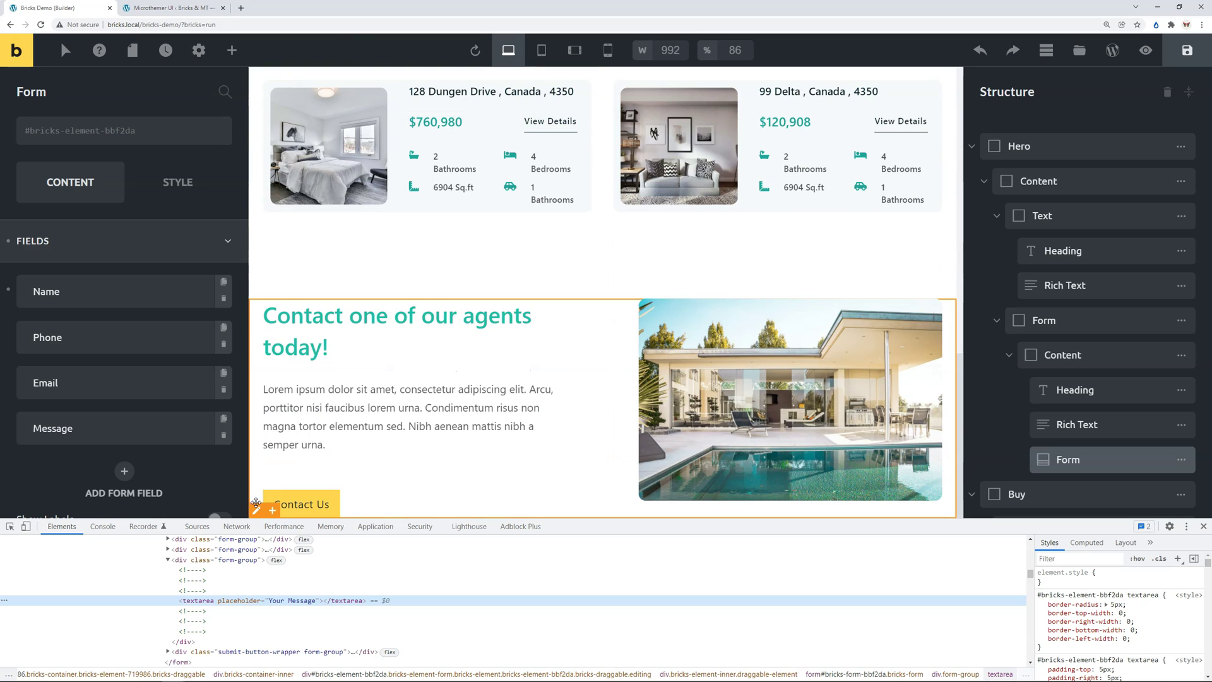
Drag a new Container onto the canvas below the agents contact section
key(ctrl+shift+e)
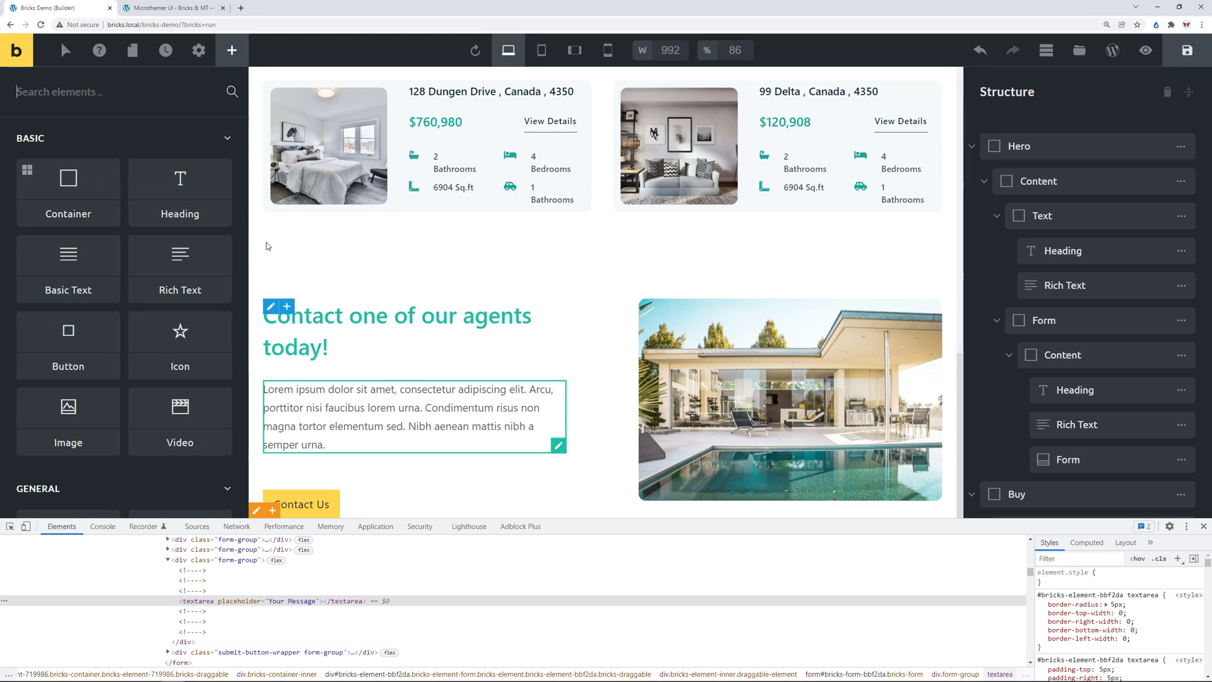
drag(95, 186, 617, 482)
scroll(631, 429, down, 1)
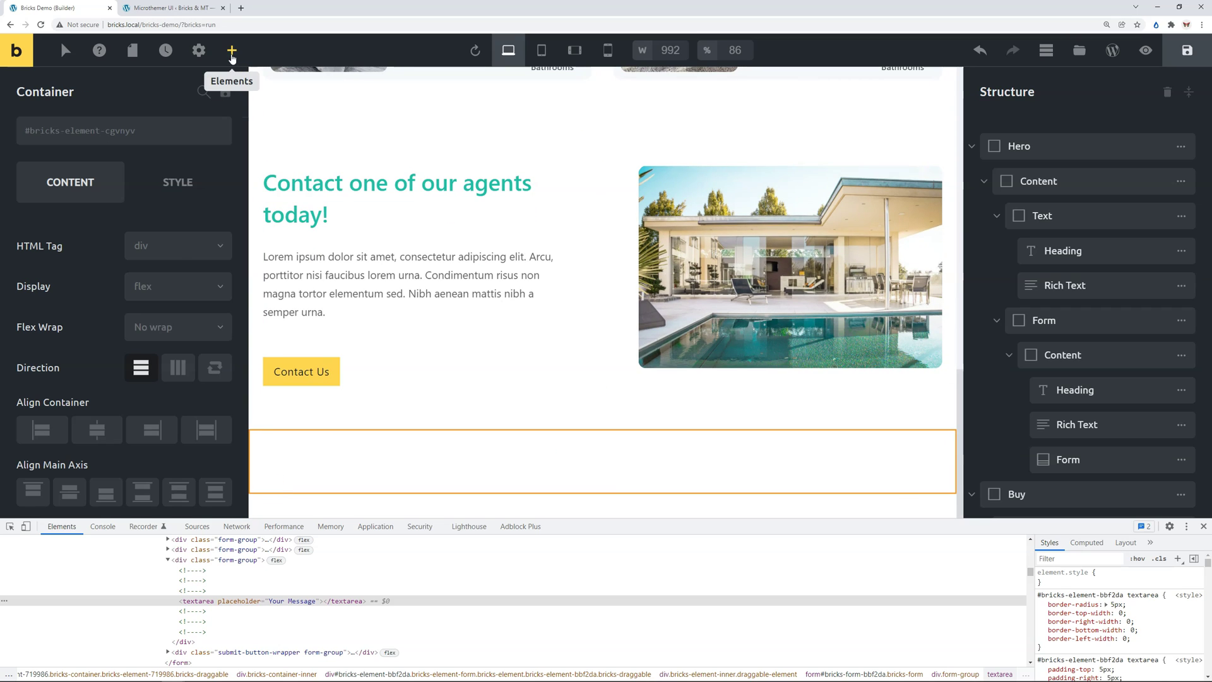
Fill the new container with a stack of 'I am a heading' headings
click(232, 50)
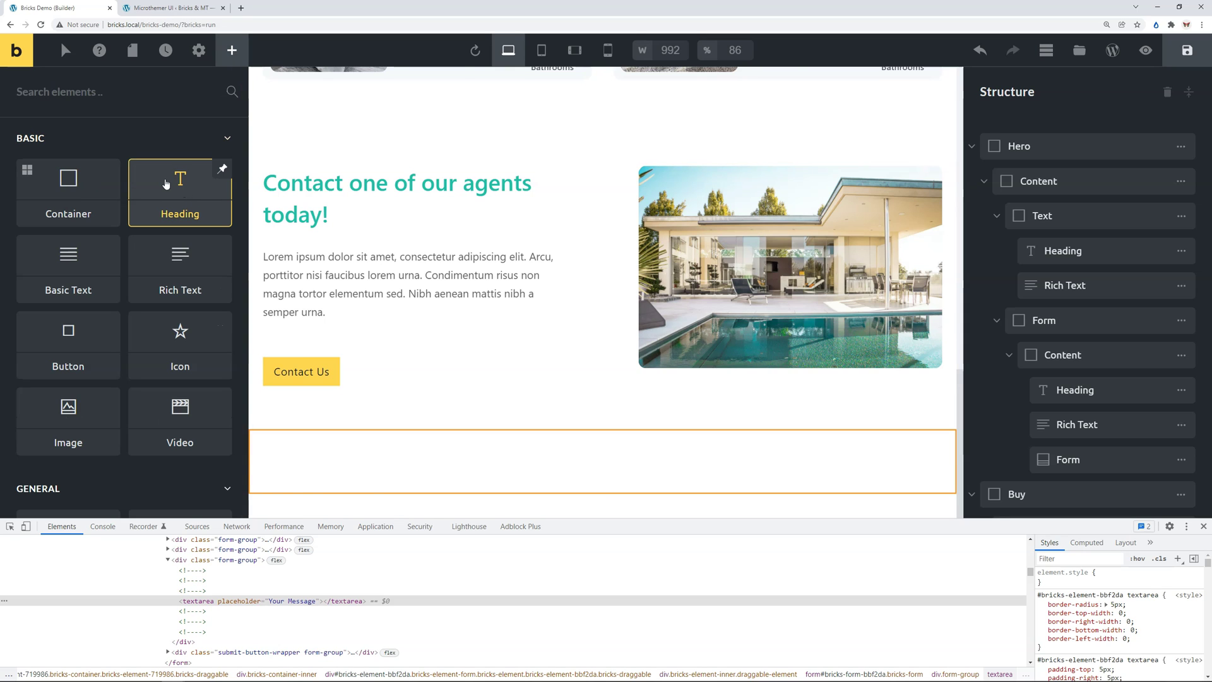
click(182, 192)
click(170, 186)
click(166, 183)
click(166, 184)
scroll(638, 361, down, 3)
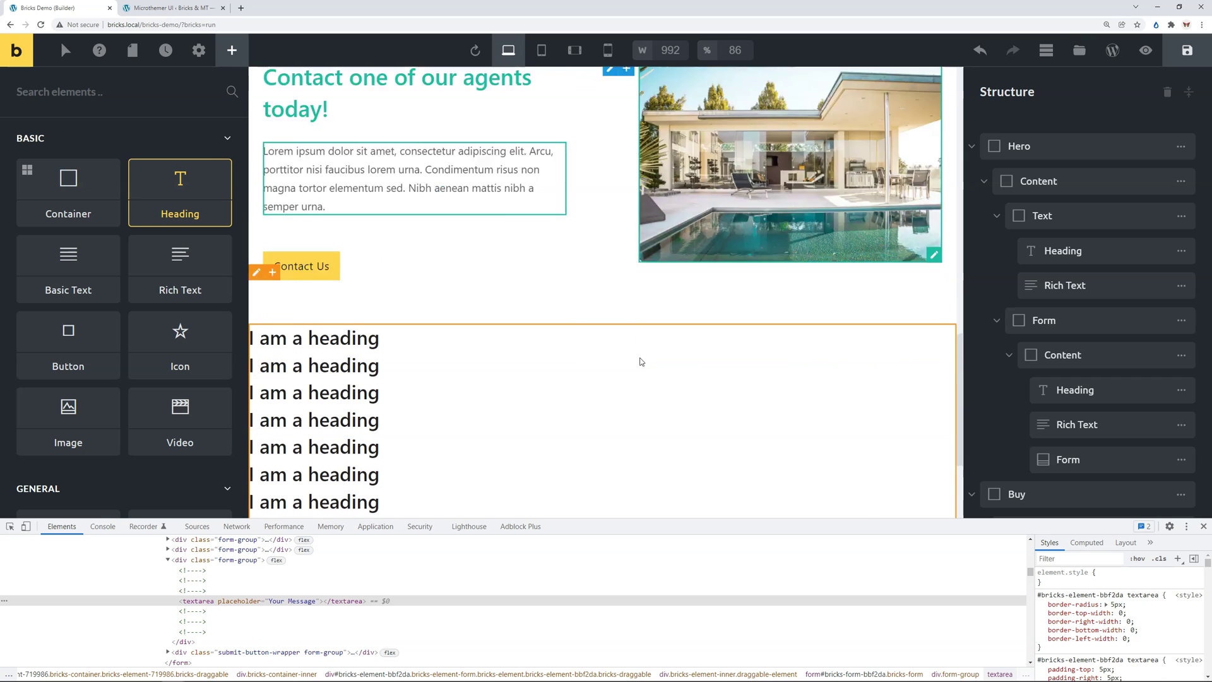
scroll(615, 373, down, 2)
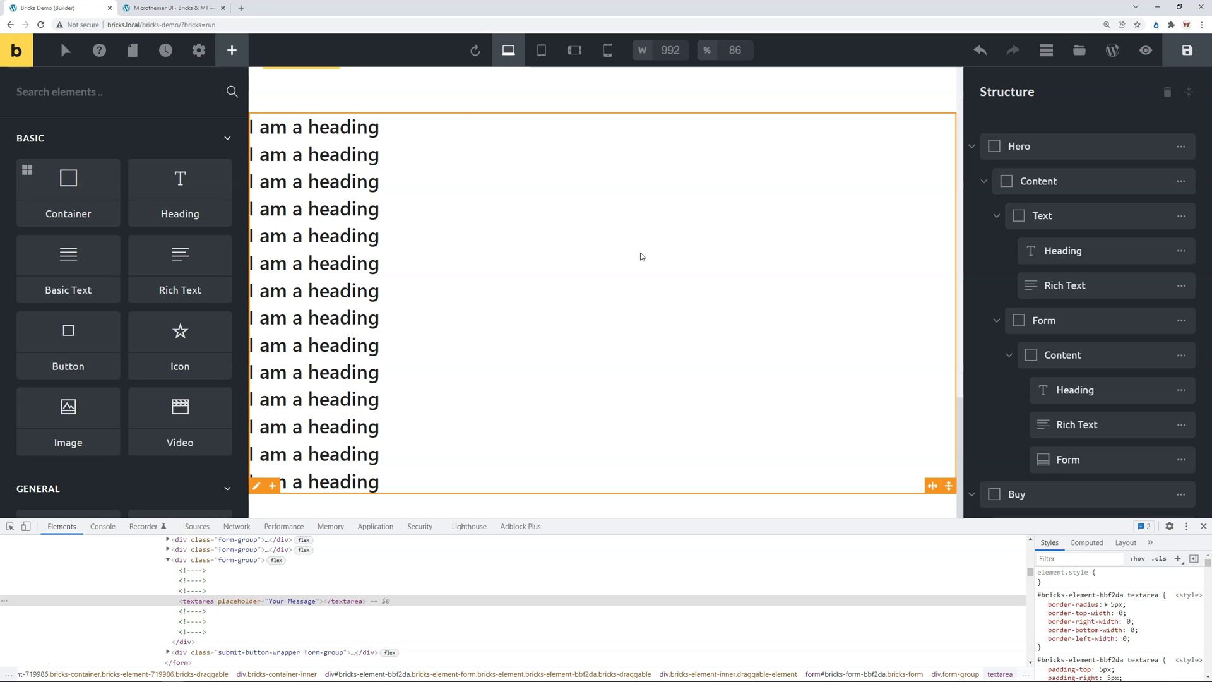
Save the Bricks page containing the fourteen-heading block
click(169, 9)
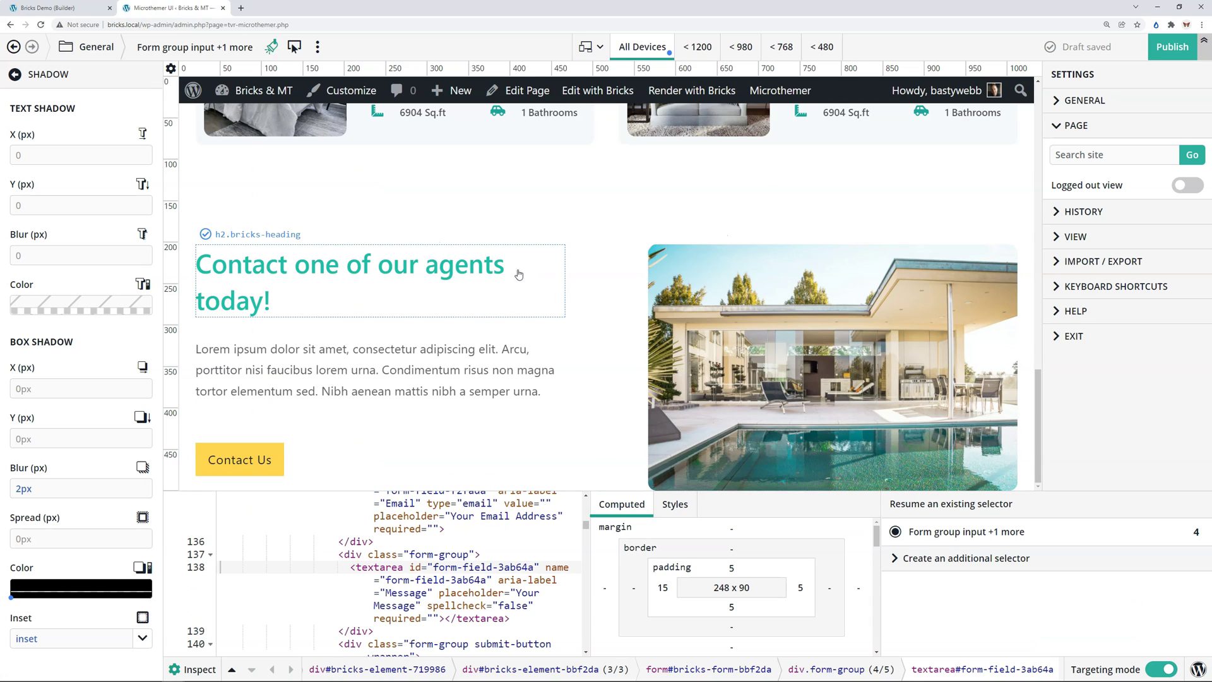
click(68, 11)
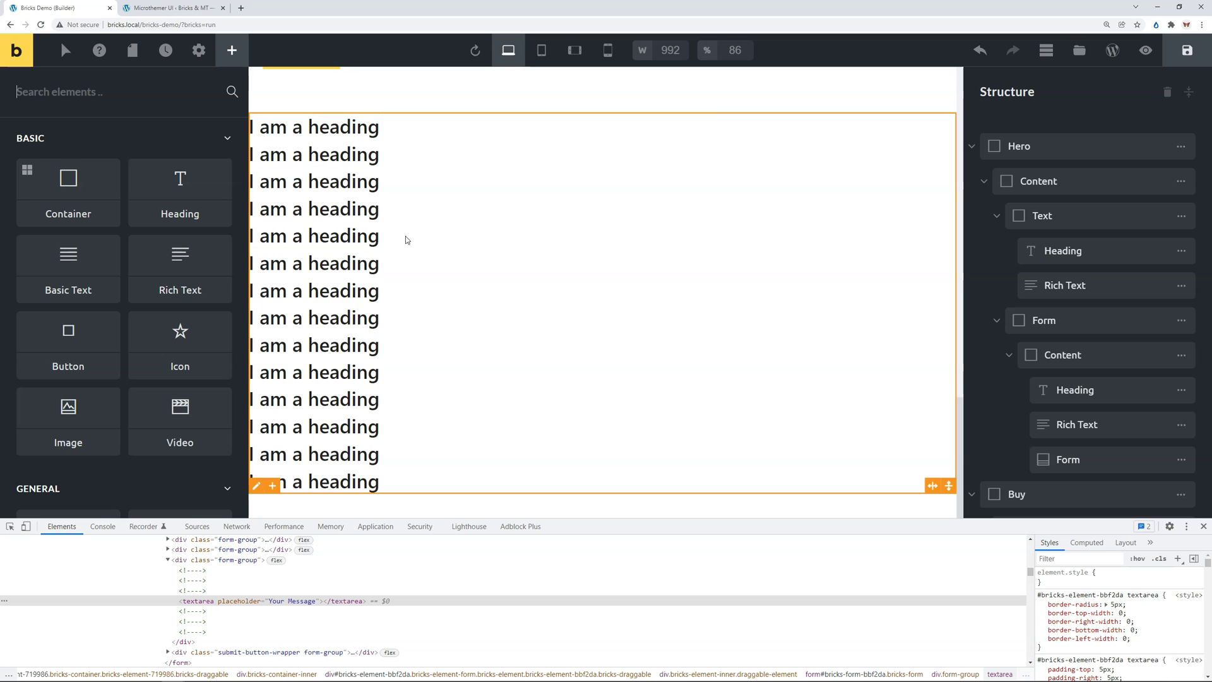
click(1177, 57)
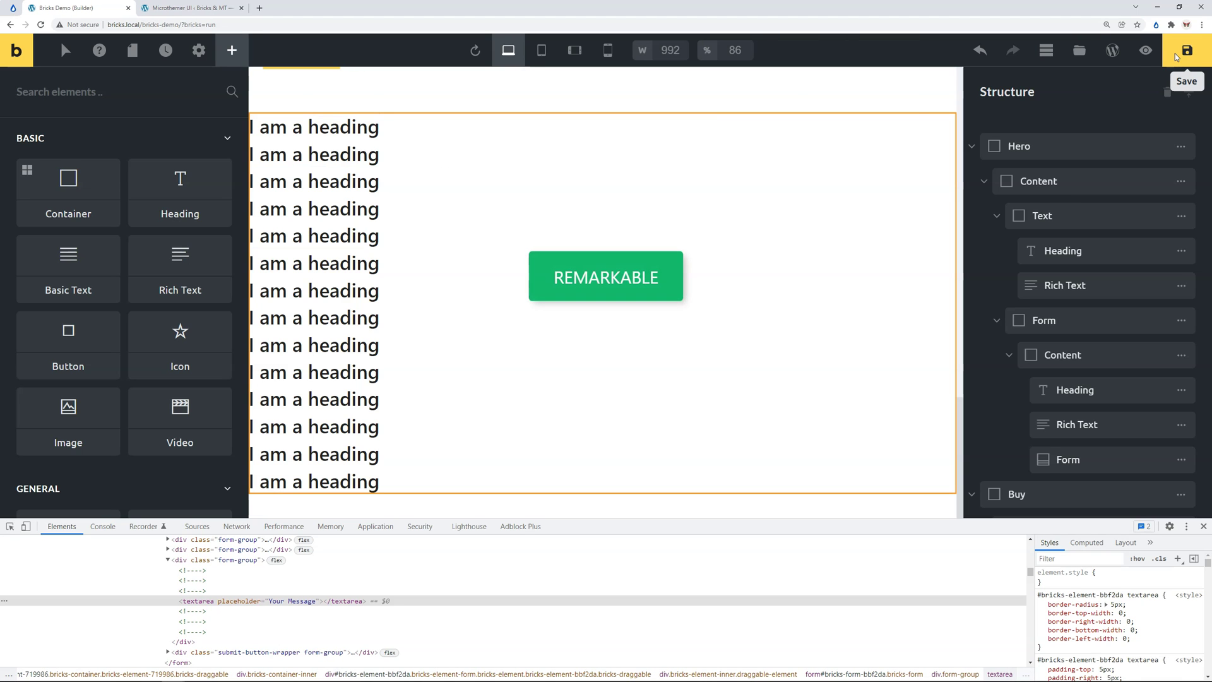
click(188, 9)
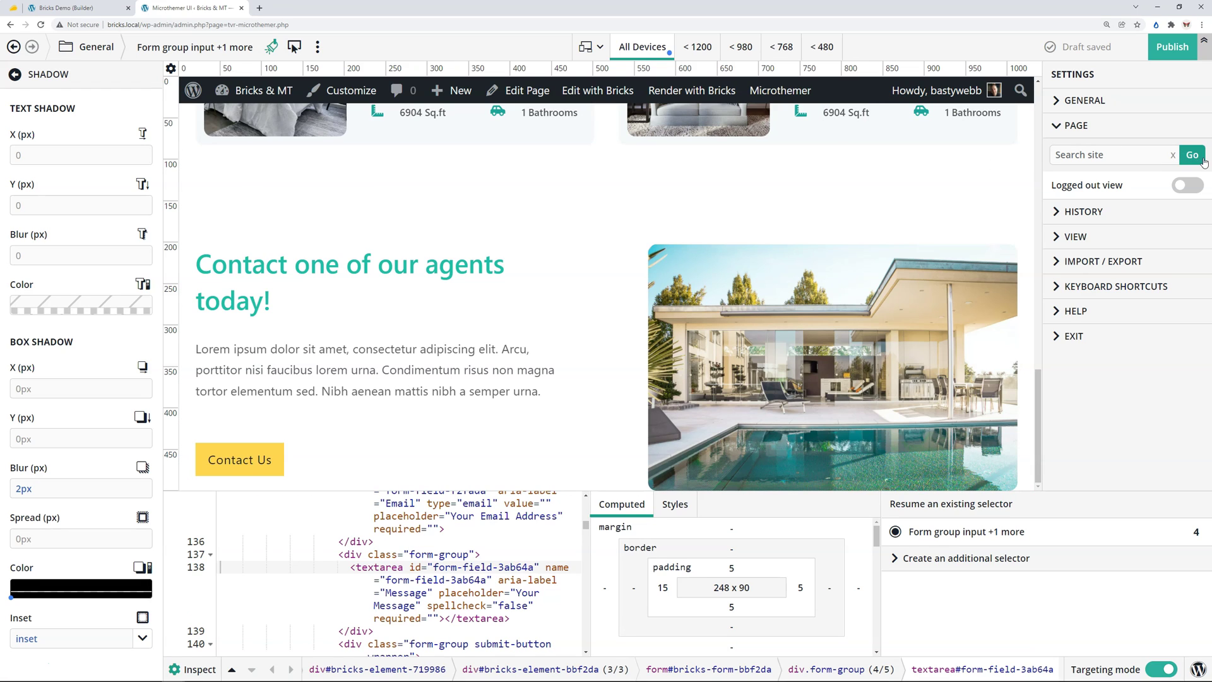
Reload the Microthemer preview, scroll to the heading block, and hide the inspection panel
click(1193, 158)
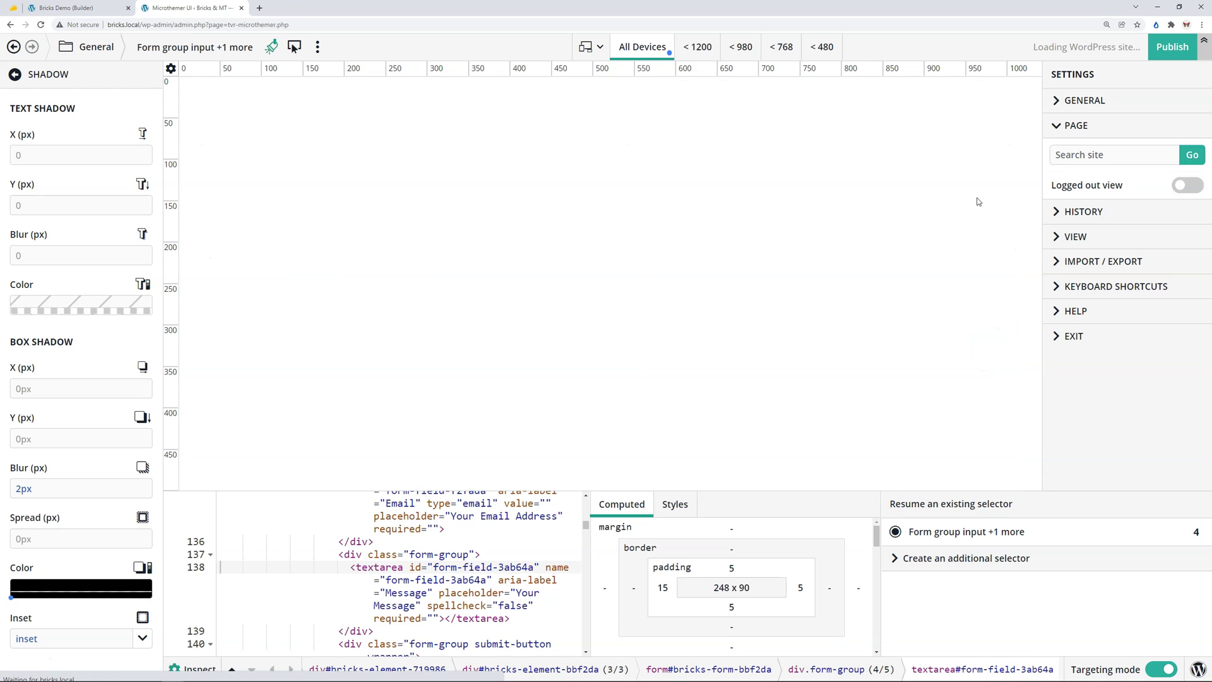
scroll(593, 268, down, 15)
scroll(596, 278, down, 5)
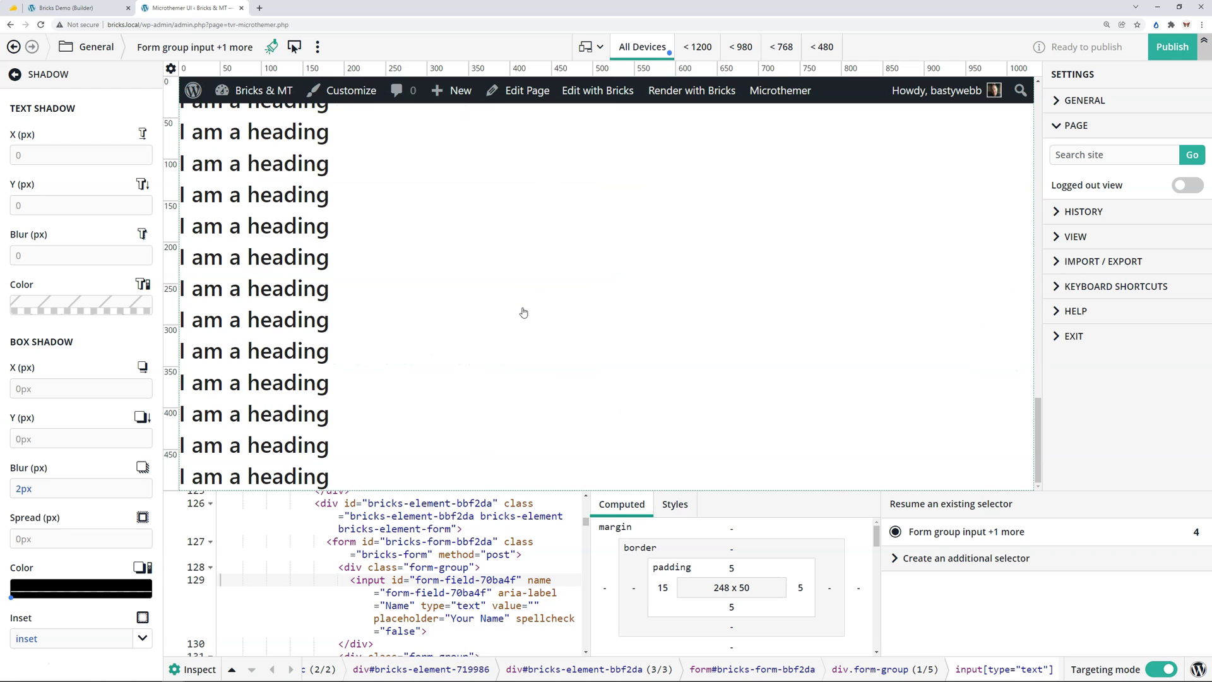
click(198, 671)
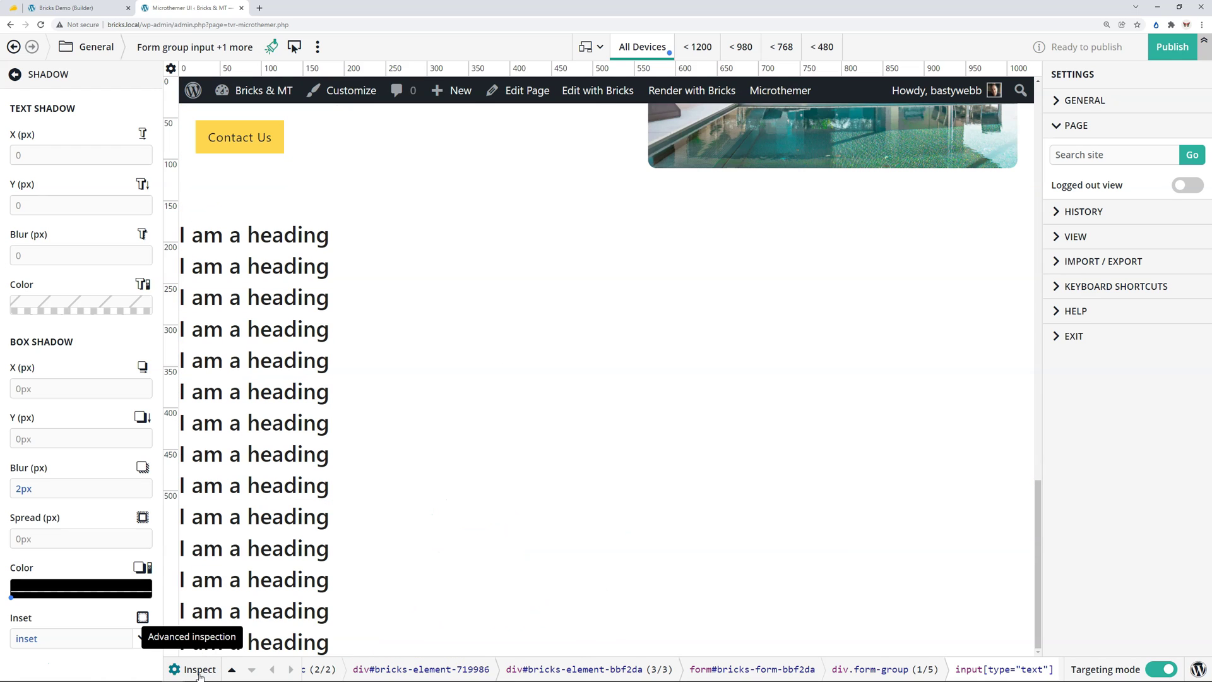
Select the headings container and use the .bricks-is-frontend .bricks-element-cgvnyv selector suggestion
click(445, 240)
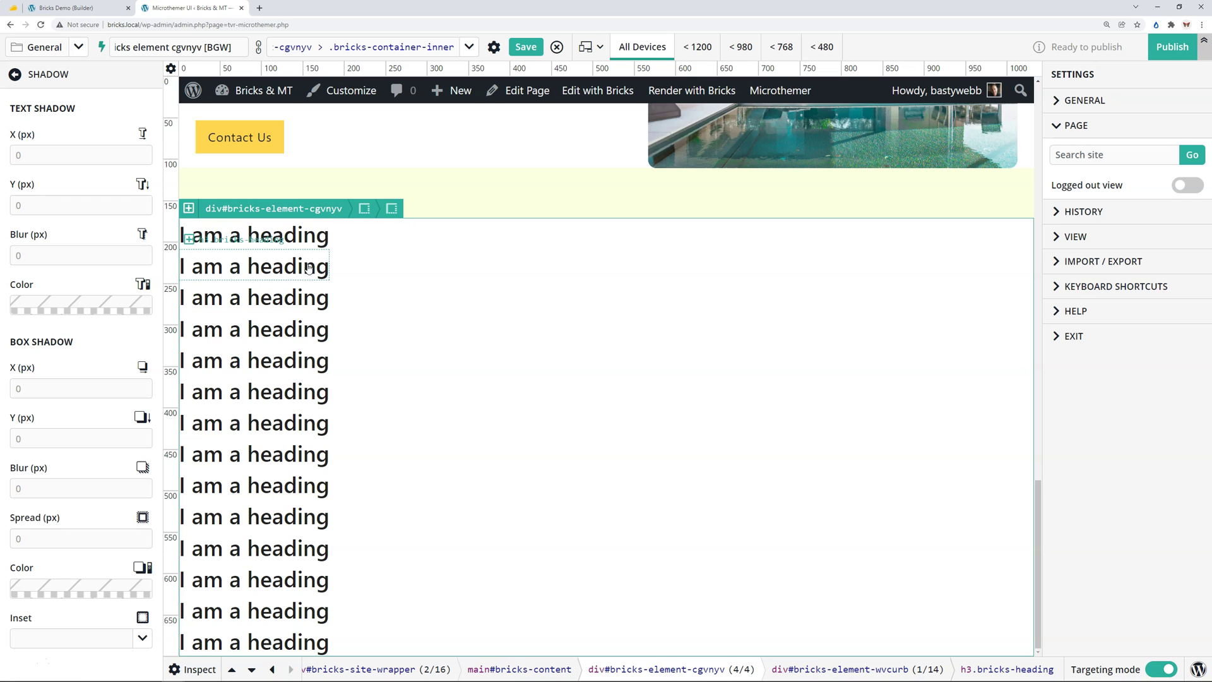
click(289, 267)
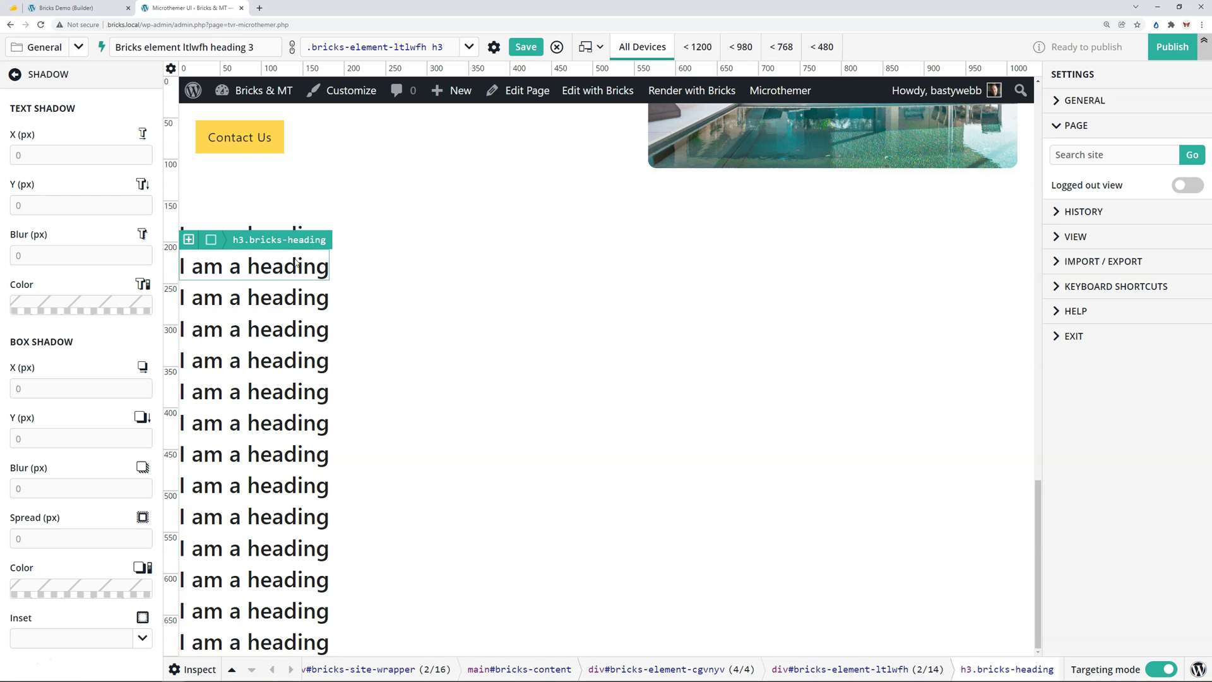
click(232, 673)
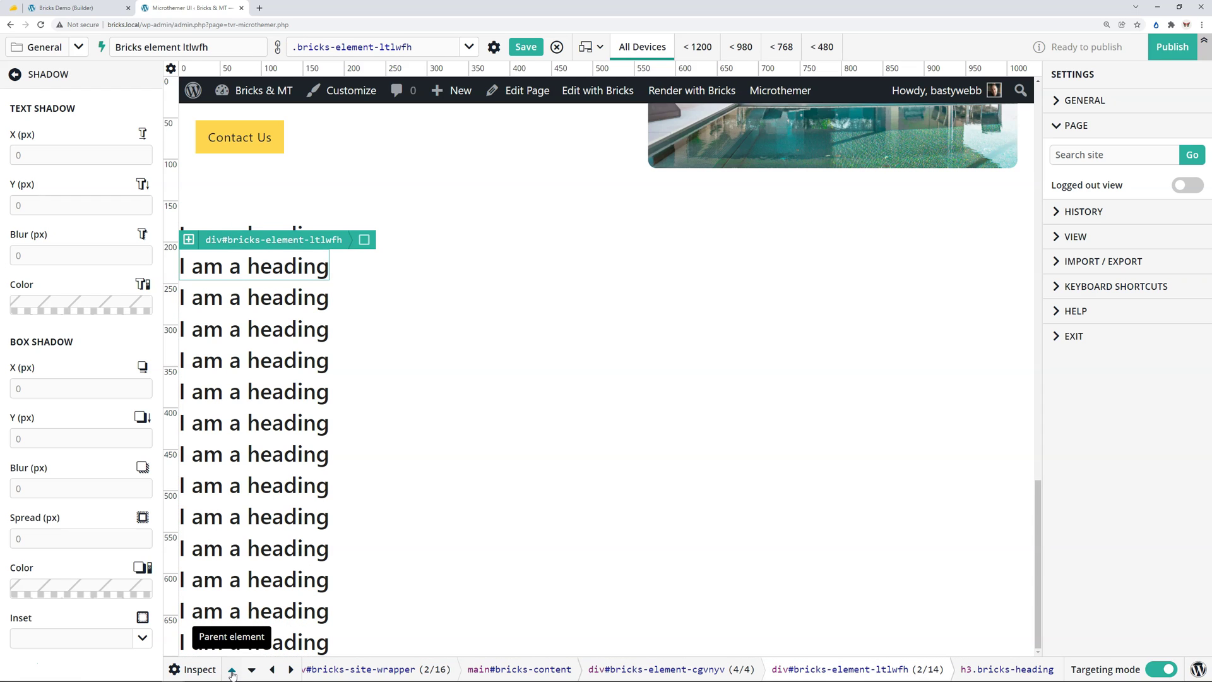
click(232, 673)
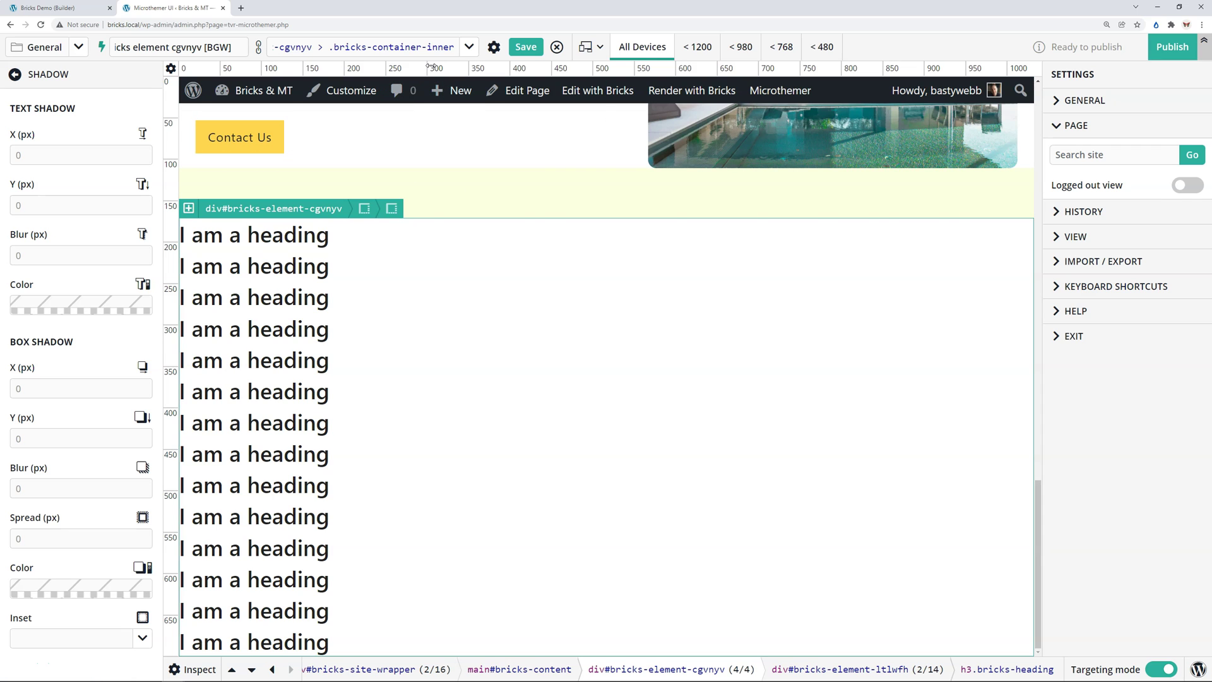
click(468, 48)
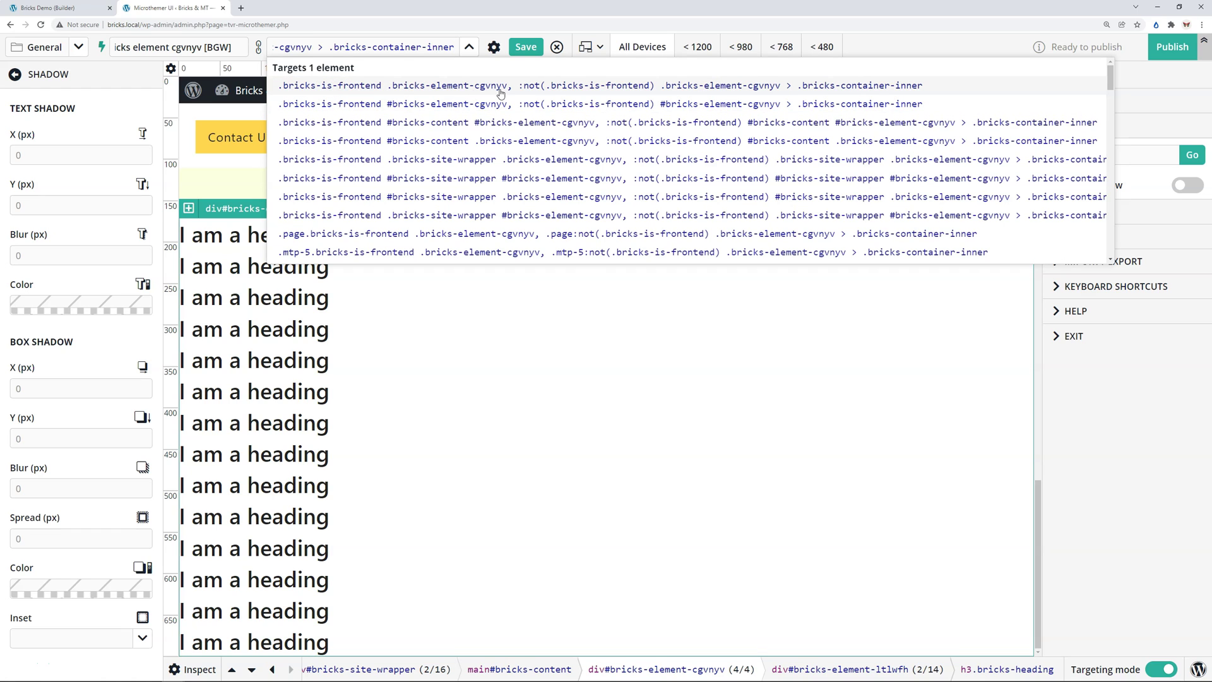
click(444, 89)
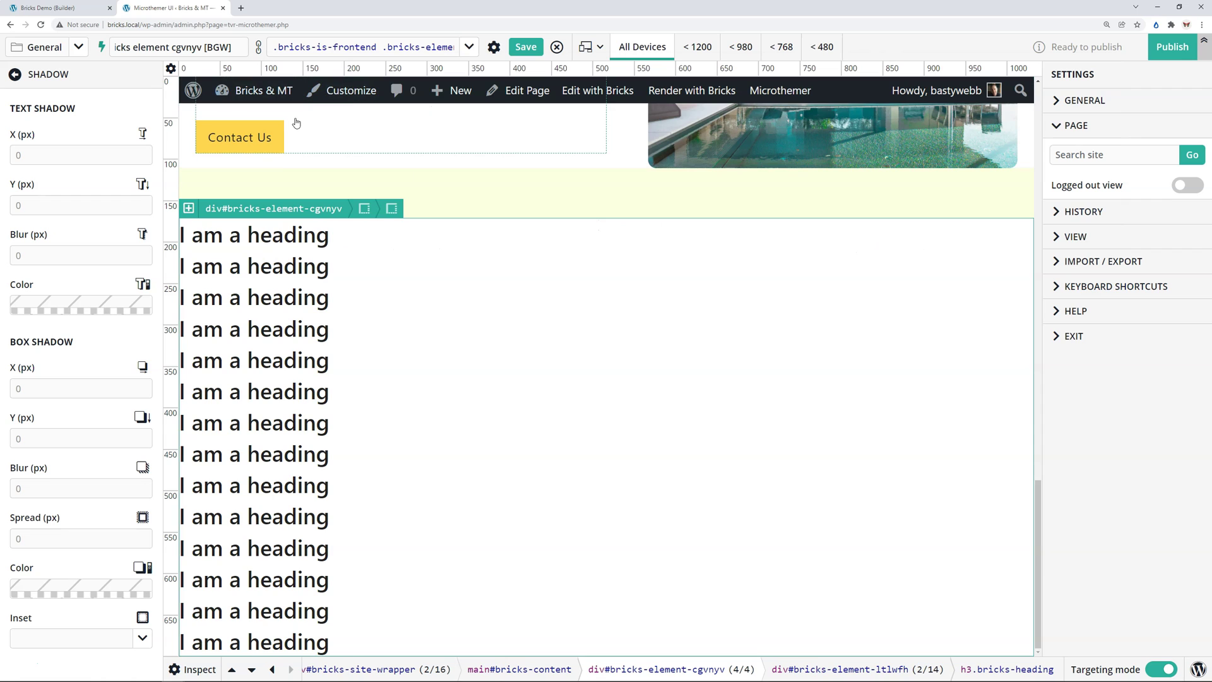
Make the container a four-column grid; heading 1 spans two columns, heading 10 spans two-by-two
click(52, 79)
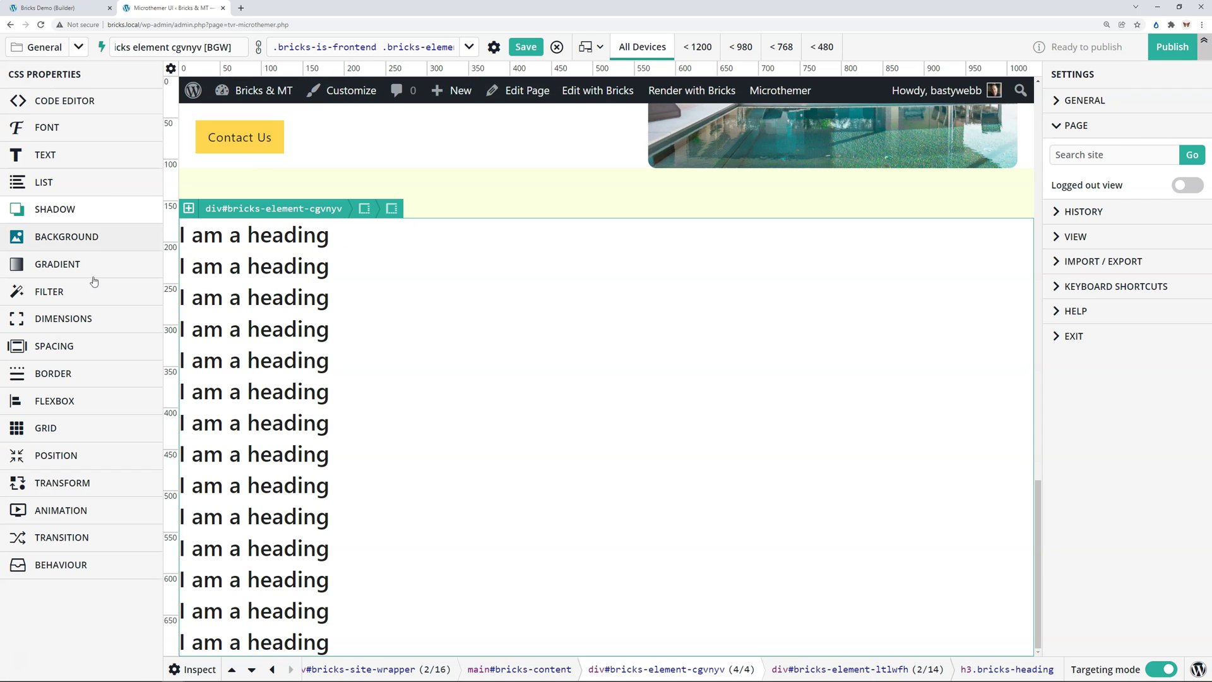
click(51, 429)
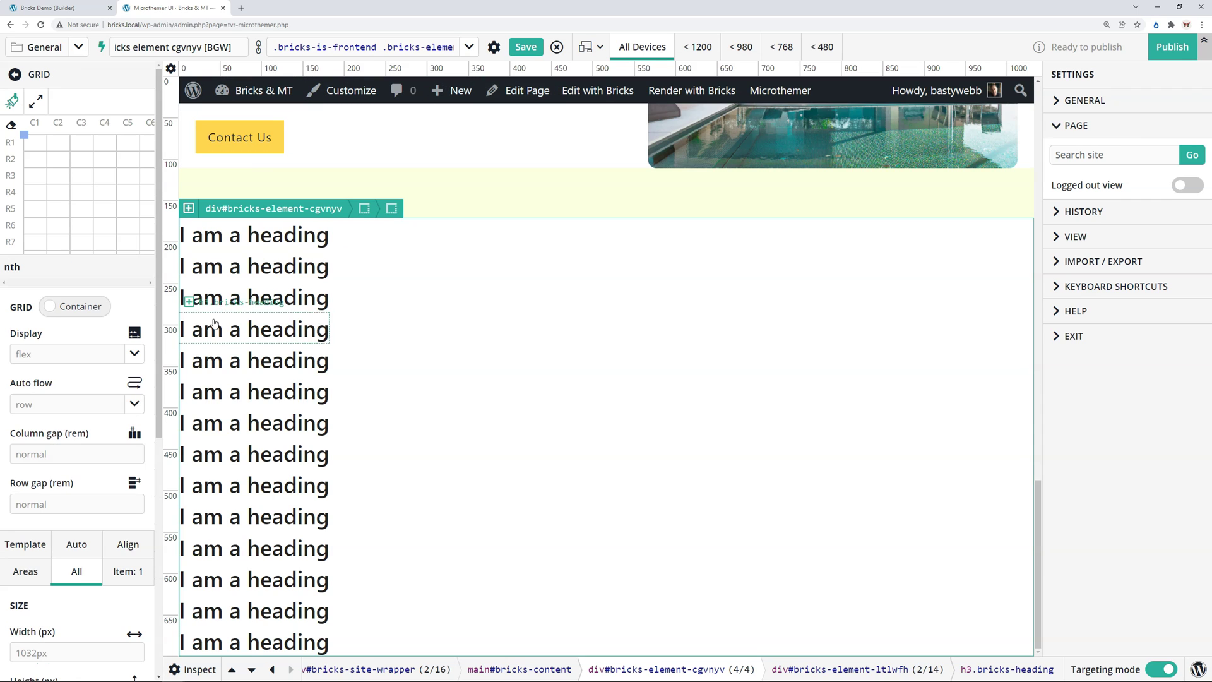
drag(23, 134, 83, 185)
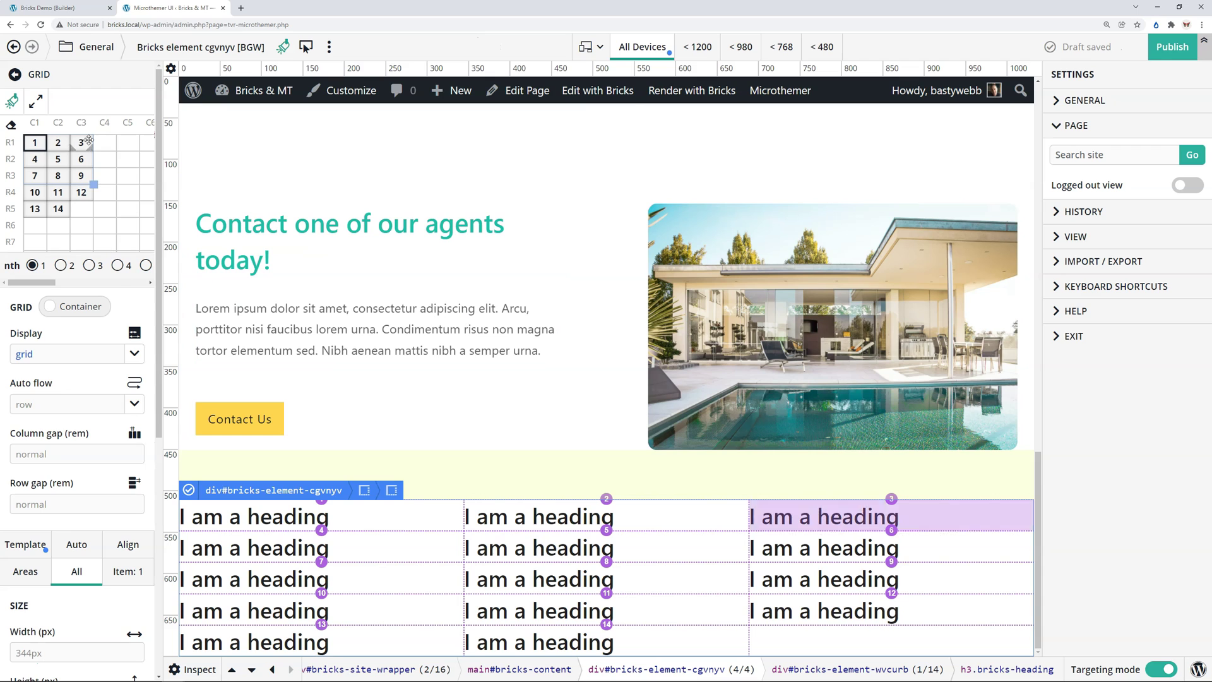
drag(93, 183, 111, 186)
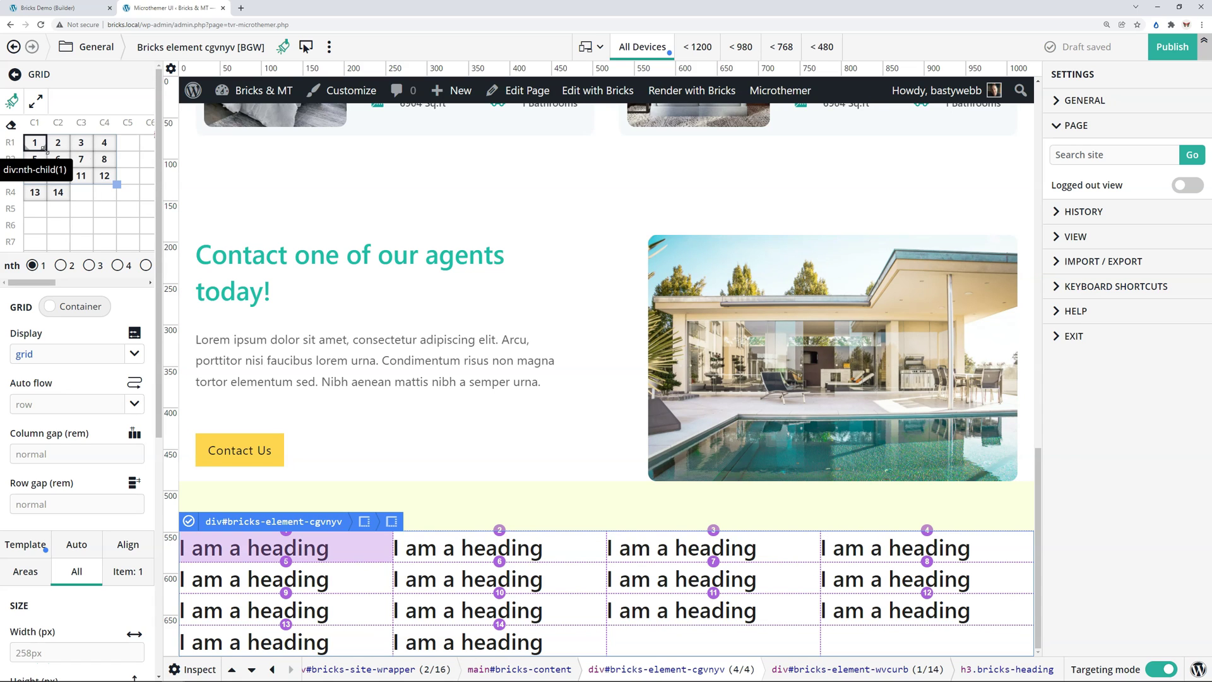
drag(45, 149, 89, 190)
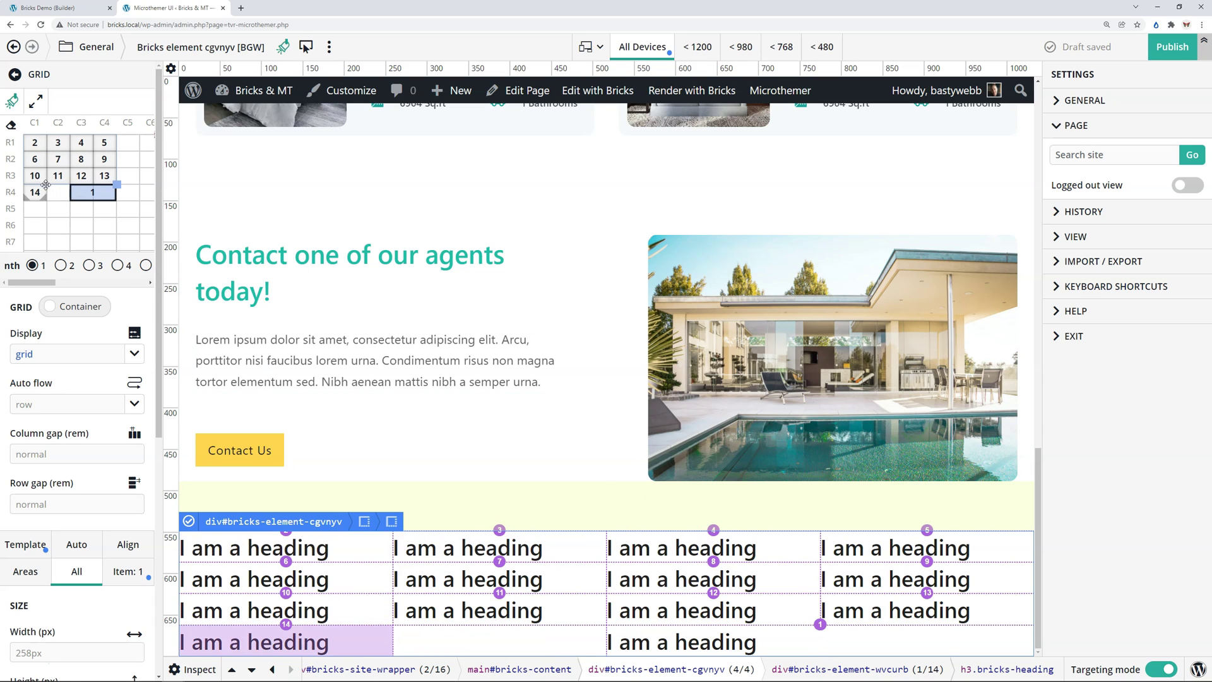
drag(47, 183, 58, 193)
scroll(706, 511, down, 1)
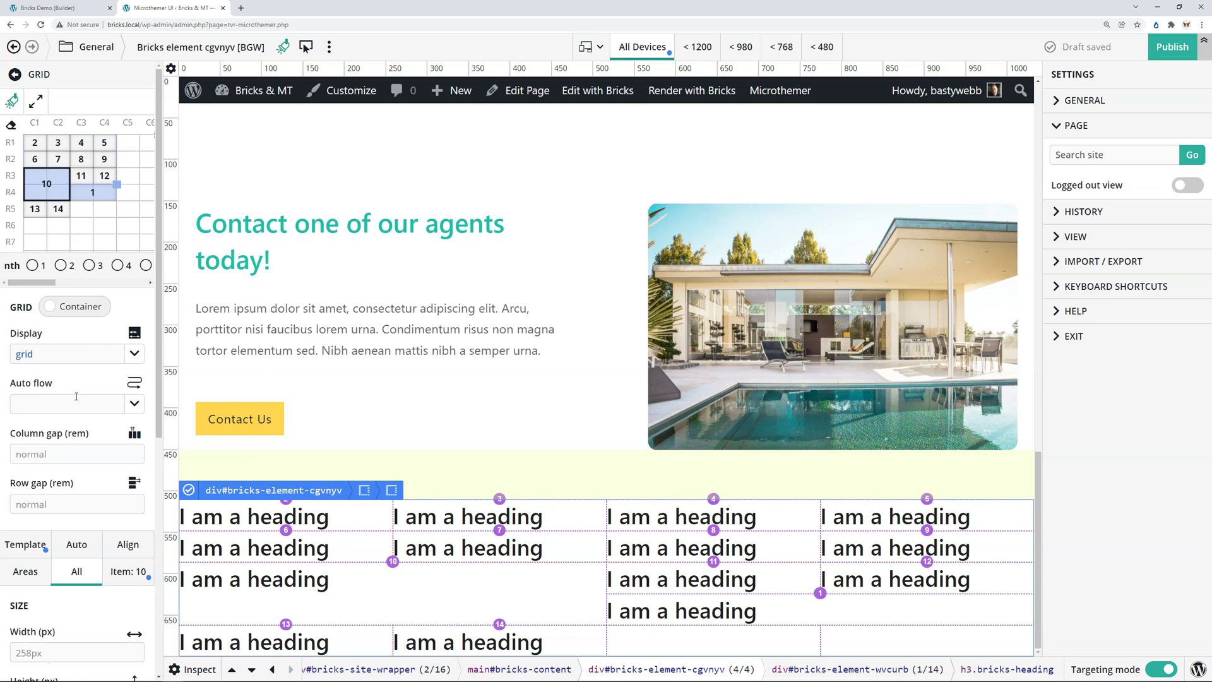
Give each heading 10px padding
scroll(85, 502, down, 2)
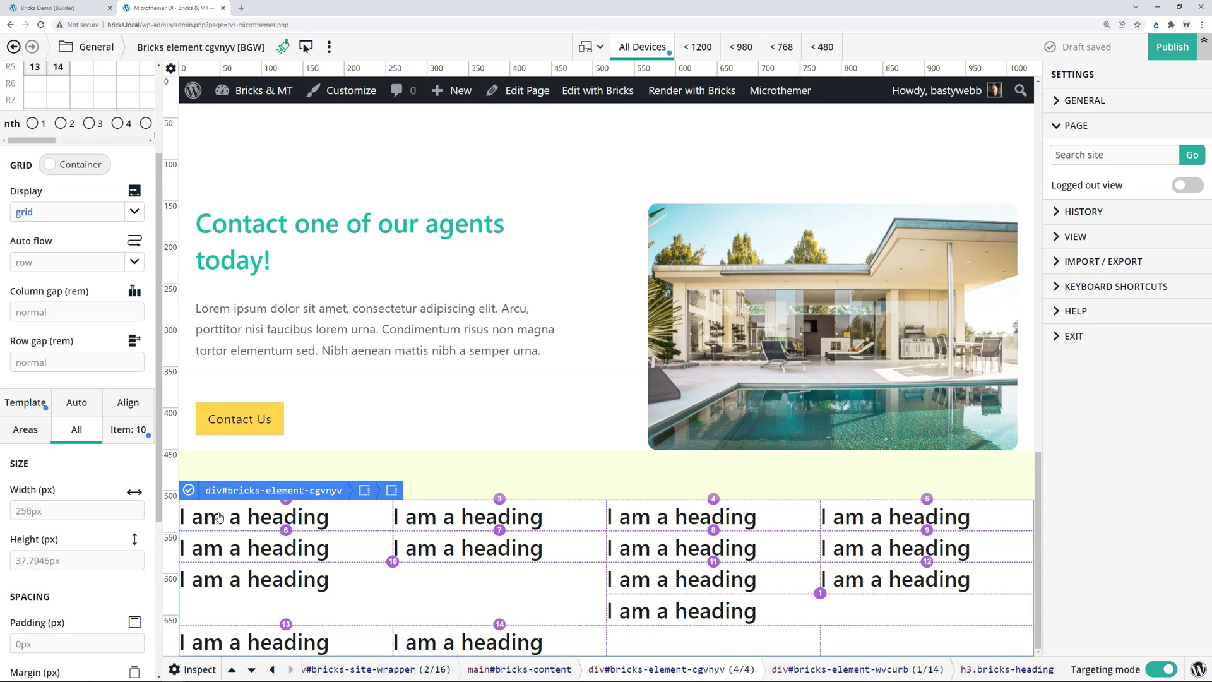
scroll(79, 442, down, 3)
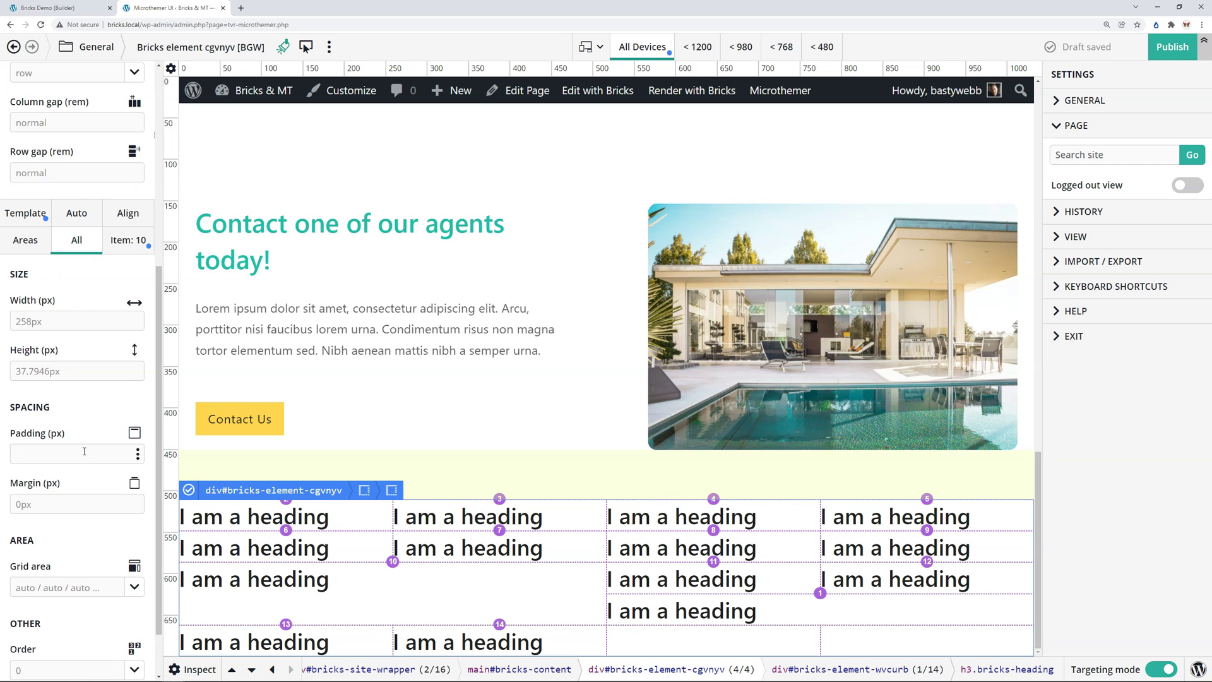
click(140, 457)
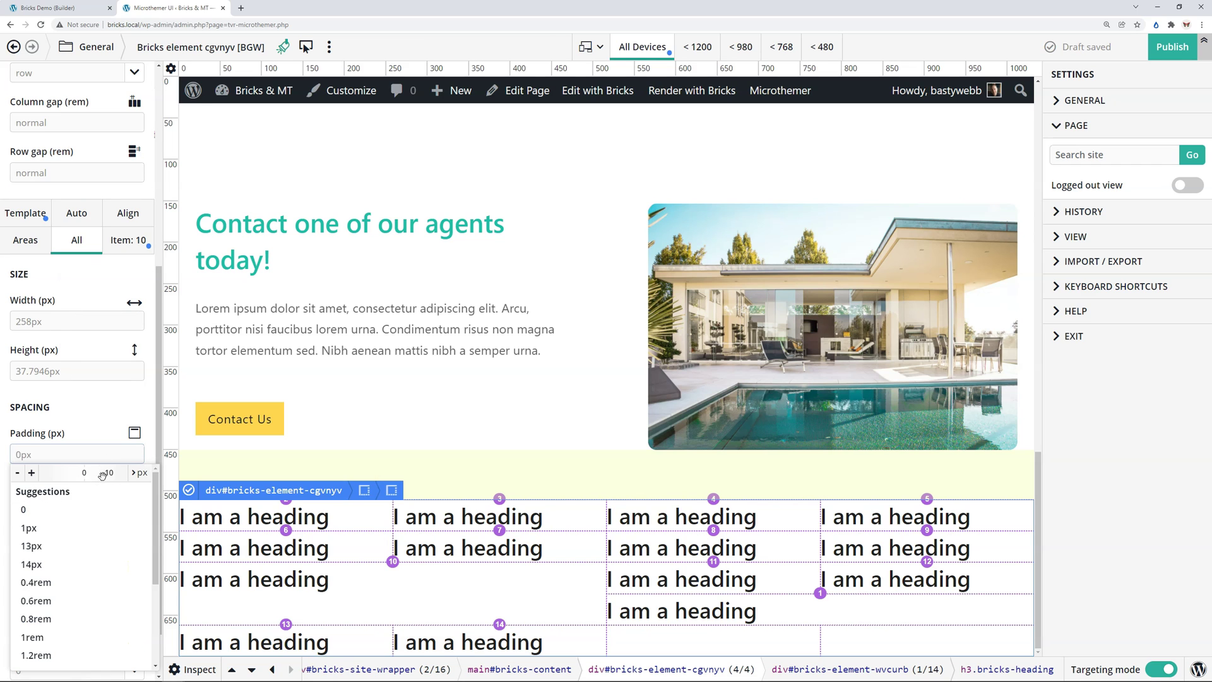
text(6px)
drag(94, 472, 87, 473)
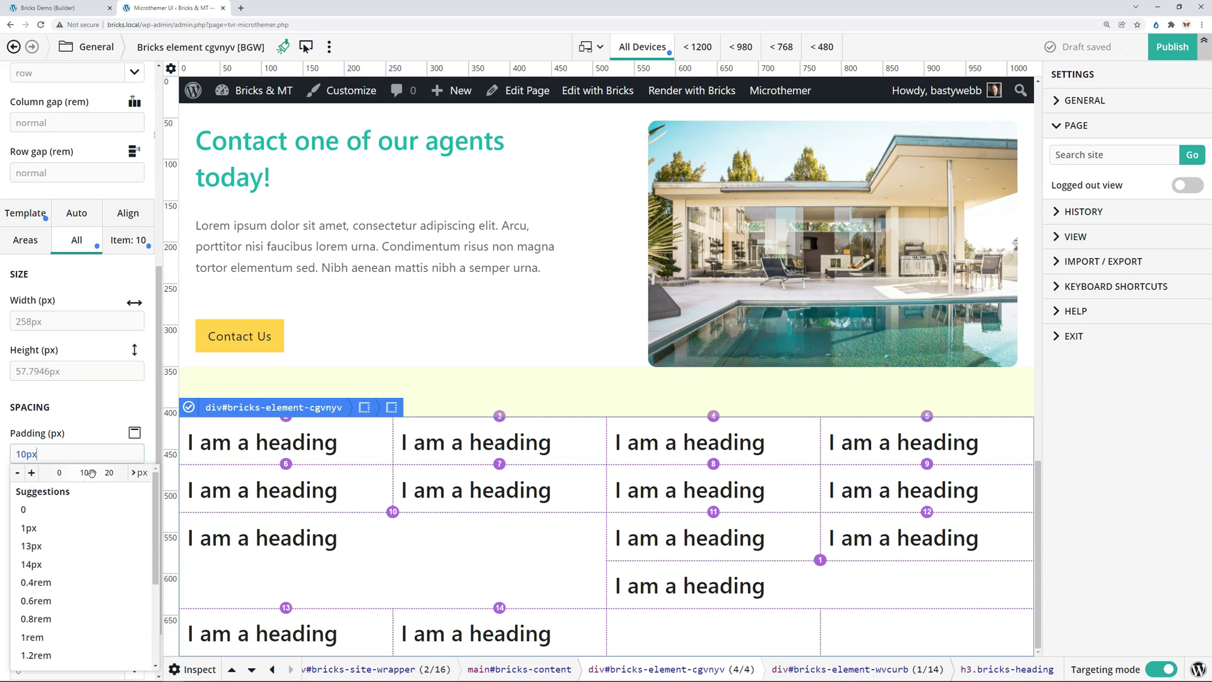
scroll(69, 196, up, 2)
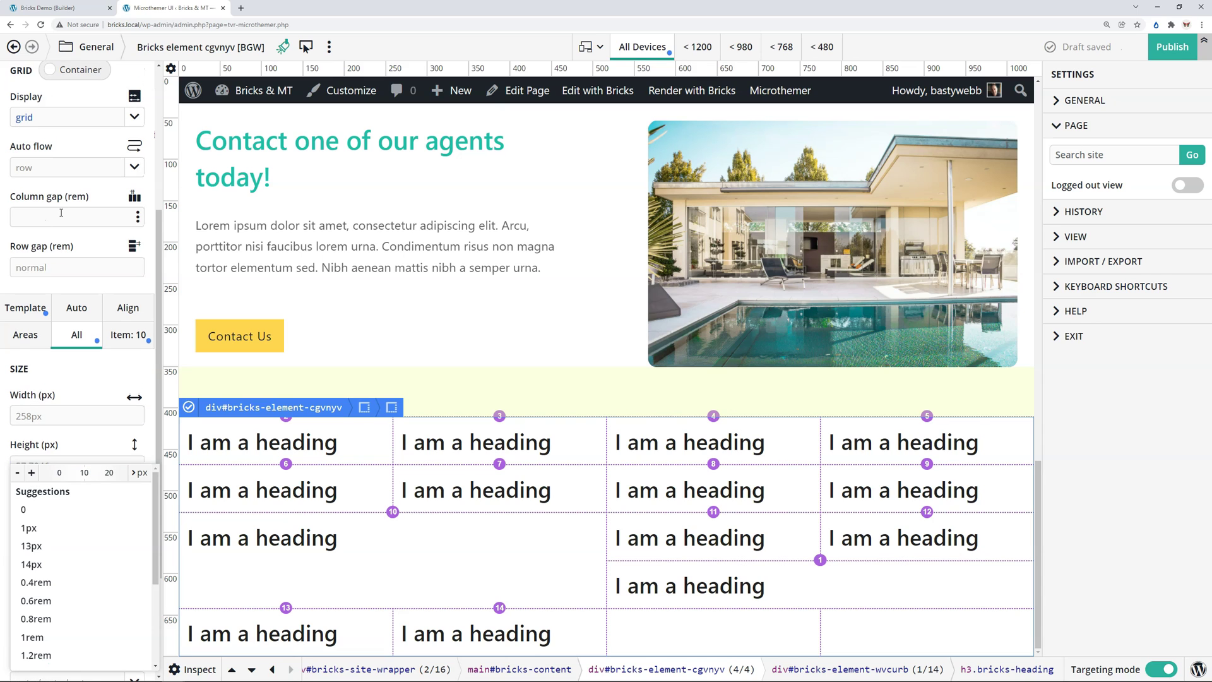
Set the grid's row gap and column gap to 1rem
click(36, 270)
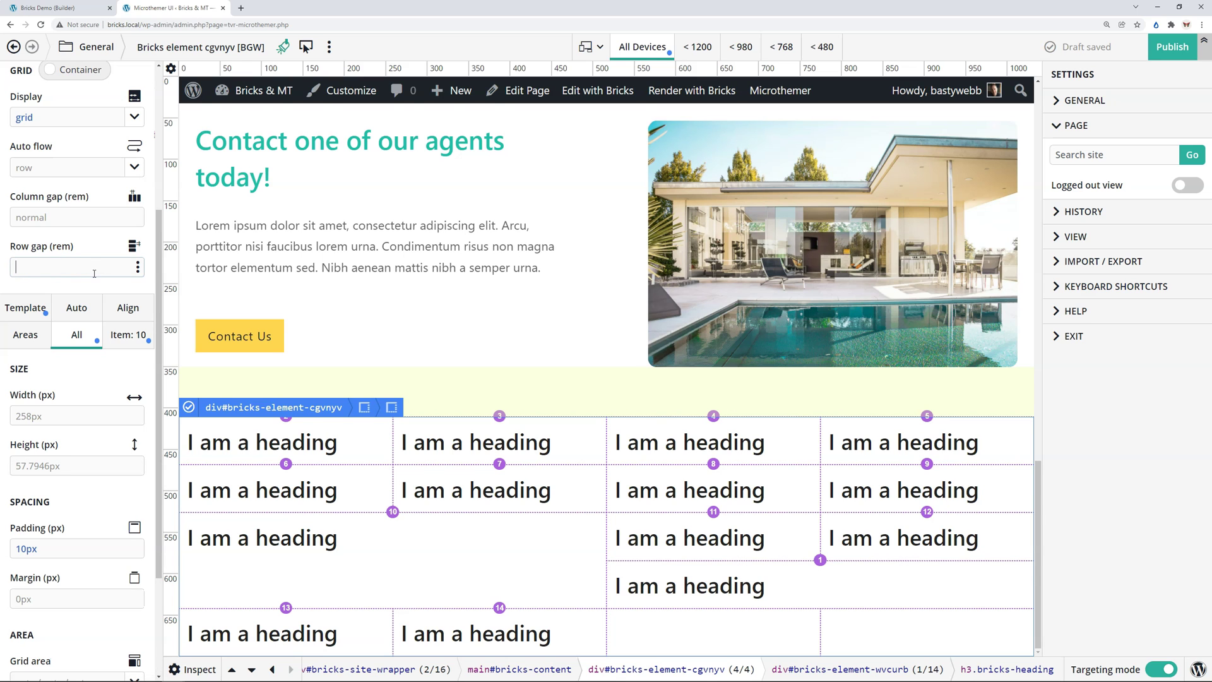
text(1rem)
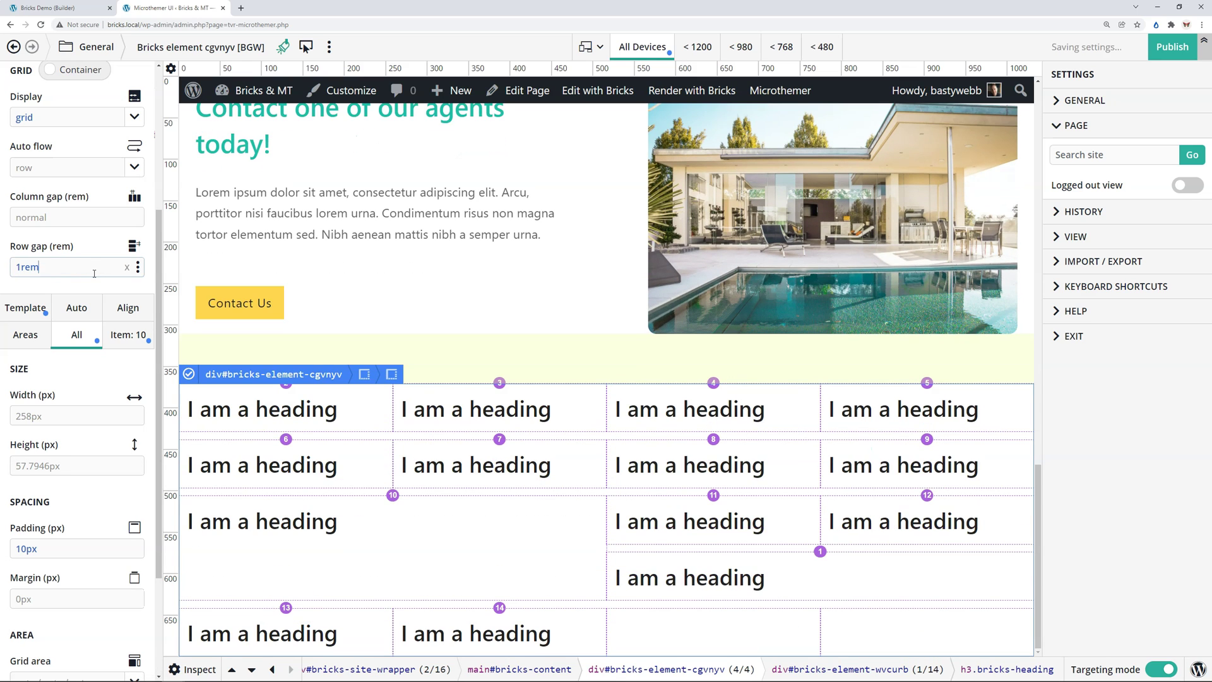
click(34, 214)
text(1rem)
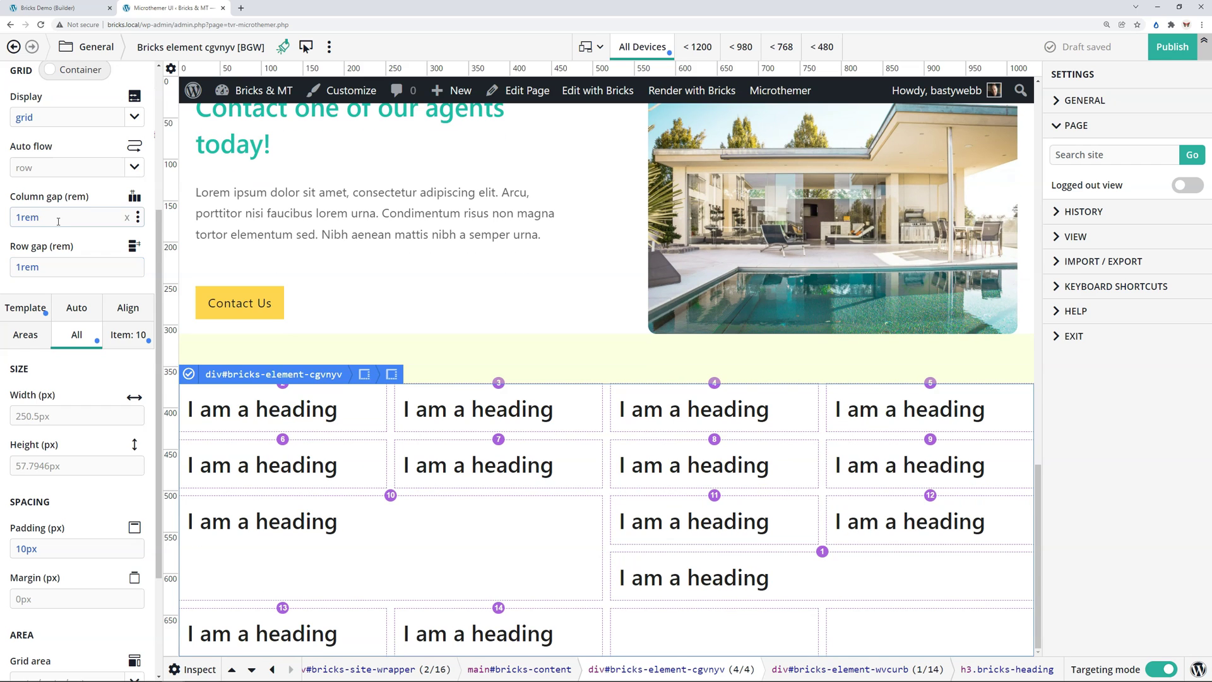
scroll(59, 221, up, 3)
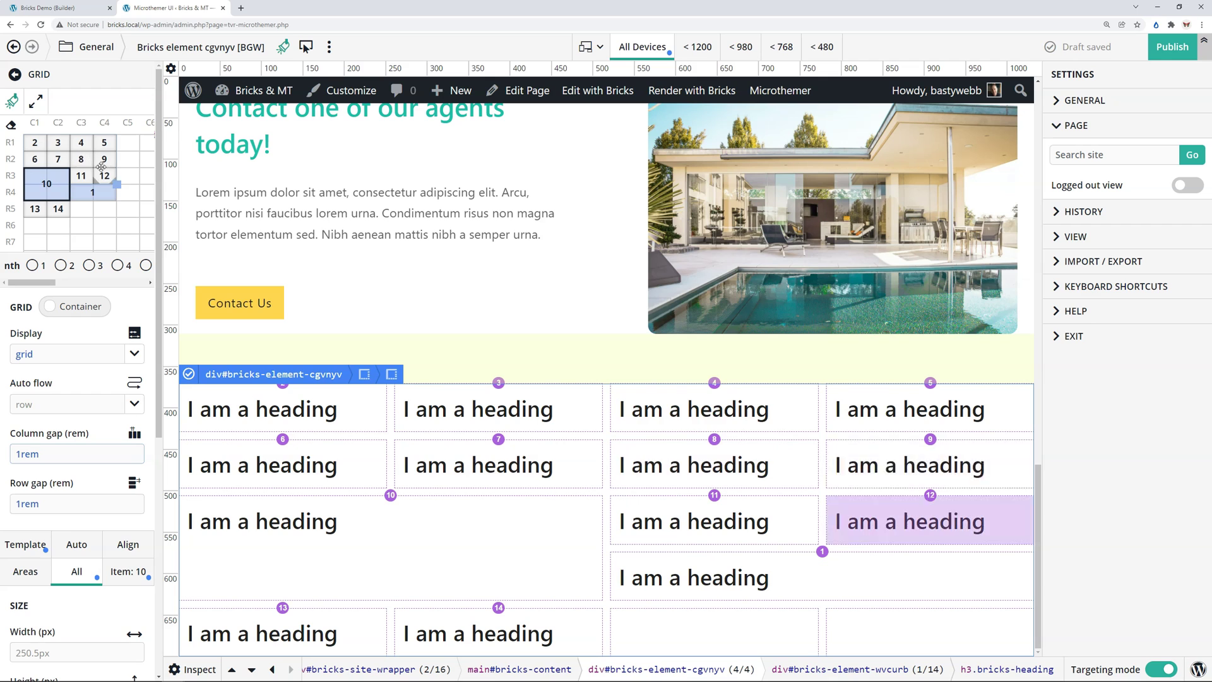
Expand and shrink the grid map, then turn off the grid outlines and numbered badges
click(36, 102)
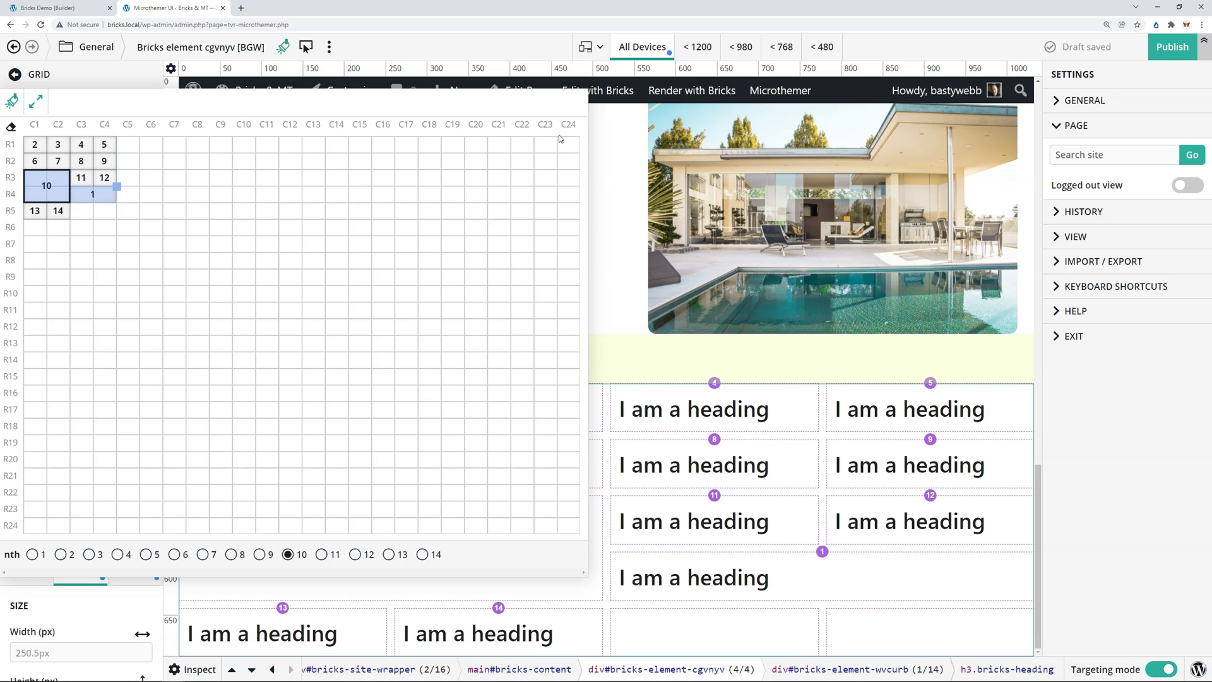
click(35, 101)
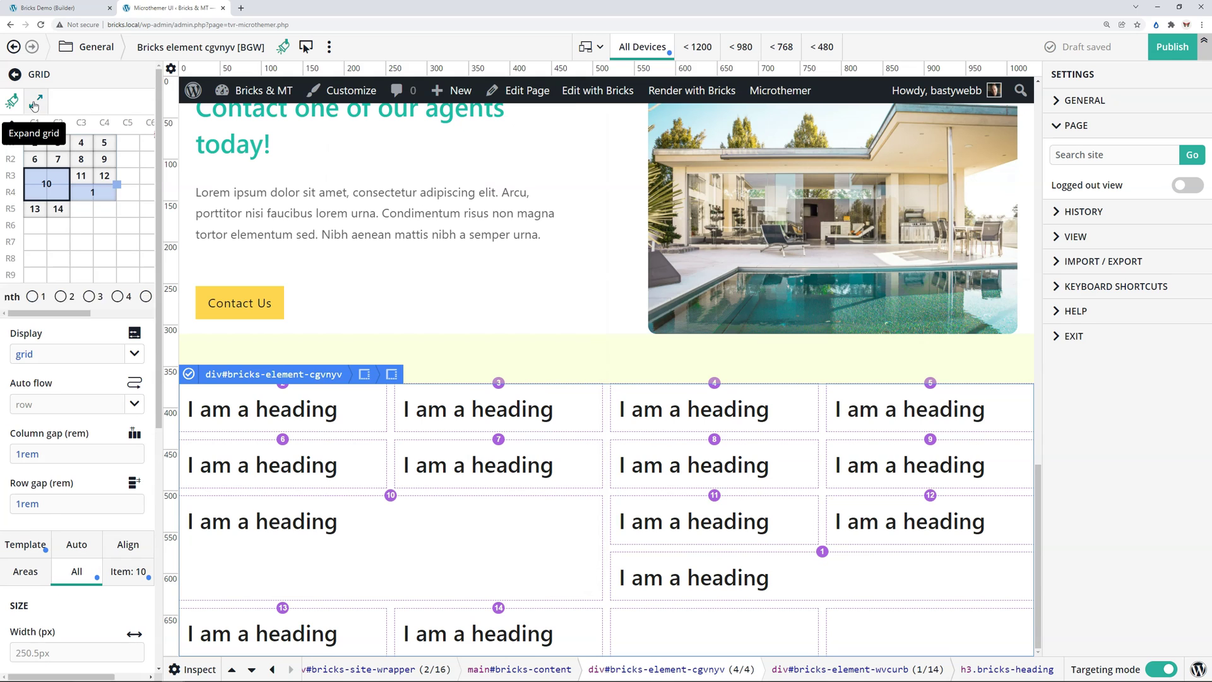
click(13, 102)
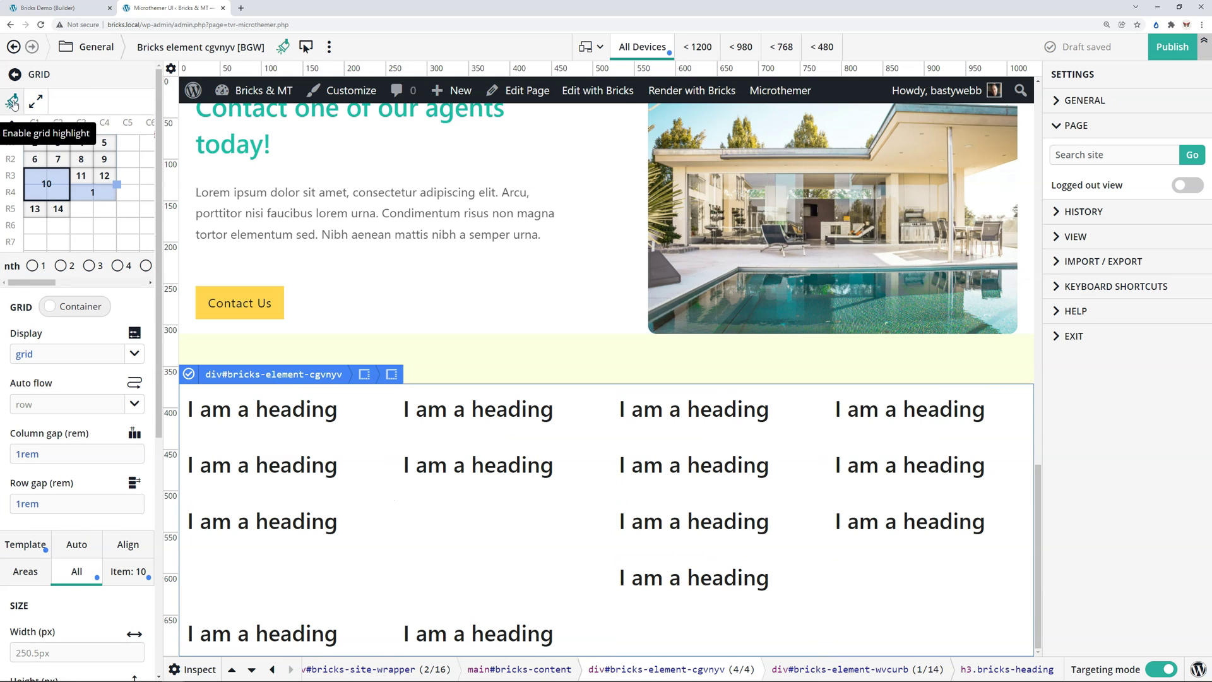
click(13, 101)
click(13, 102)
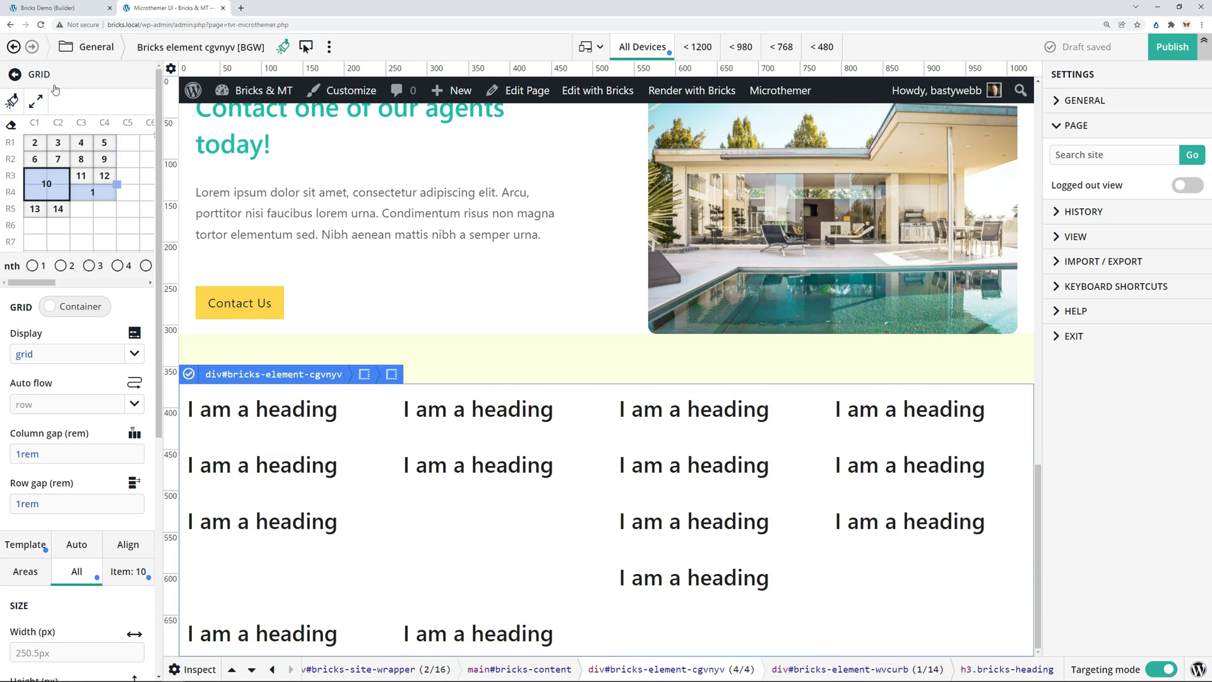
Reload the Bricks builder to show the four-column headings, dismissing the autosave notice and DevTools
click(68, 9)
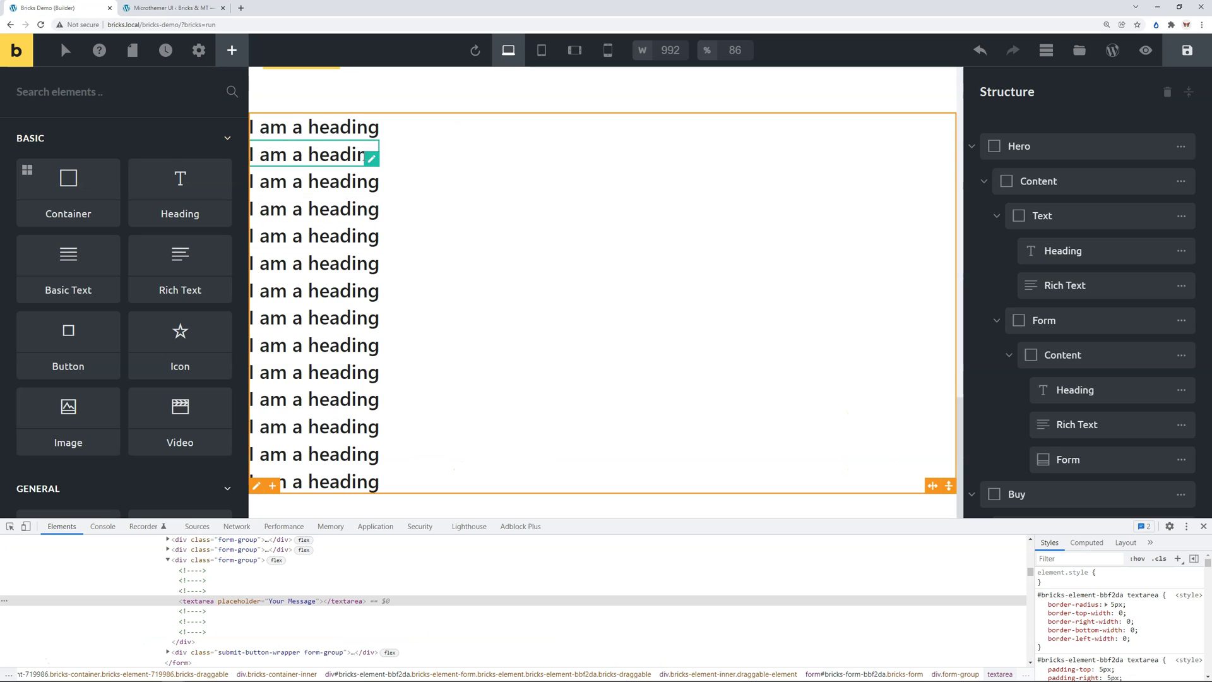
click(40, 25)
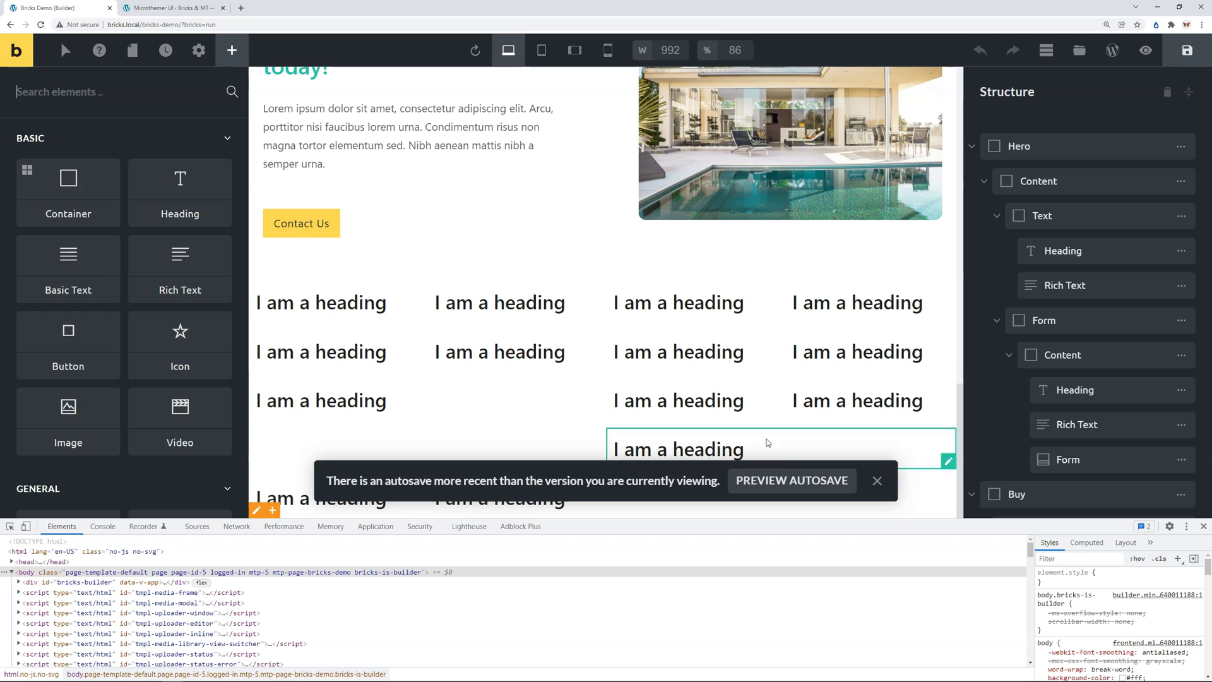
click(878, 481)
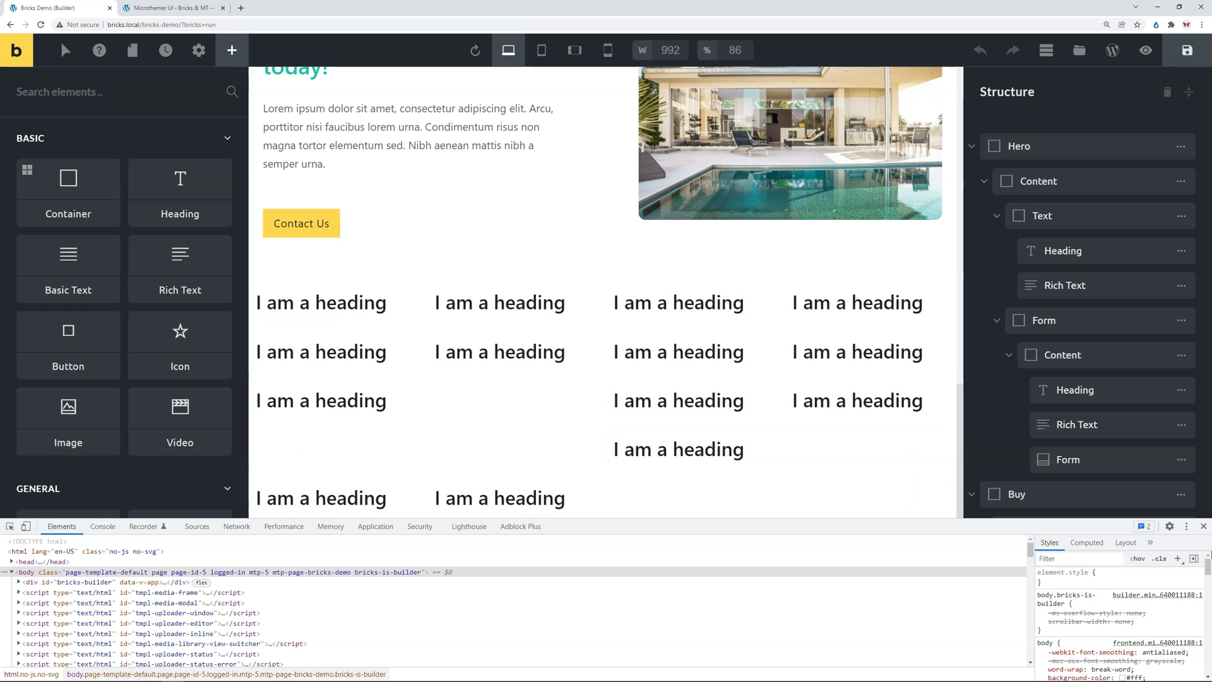
click(1204, 526)
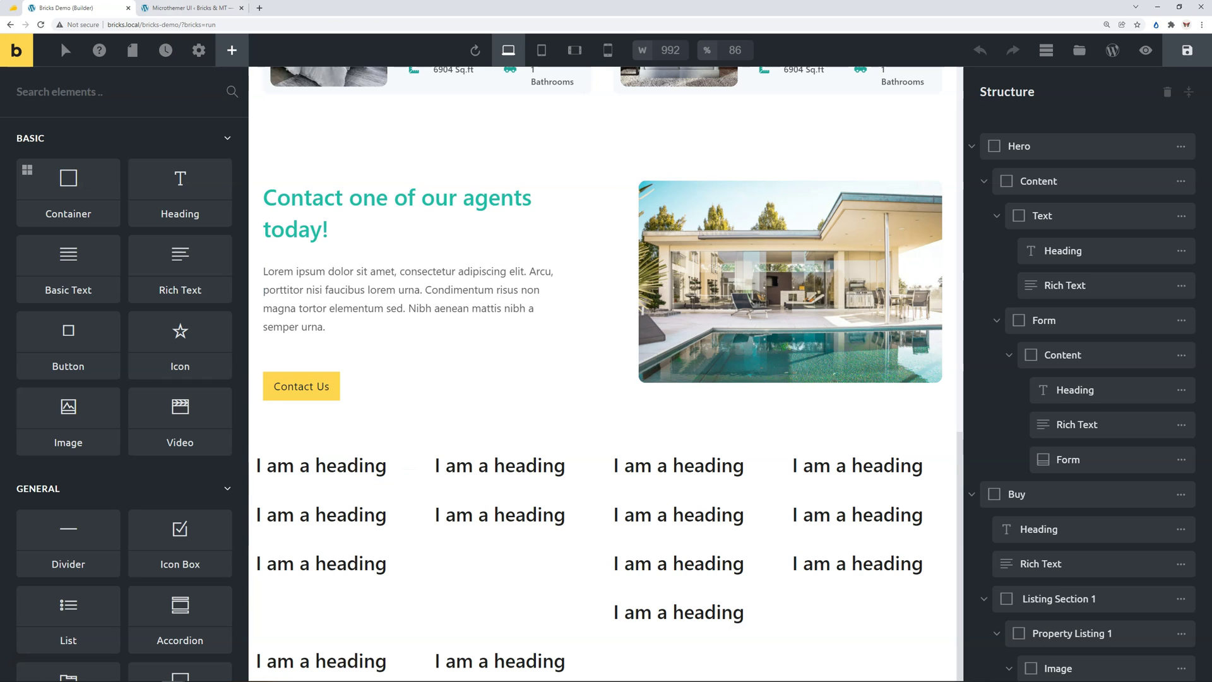
Open Microthemer's Compatibility preferences to check the Bricks grid workaround is set to Yes
click(170, 9)
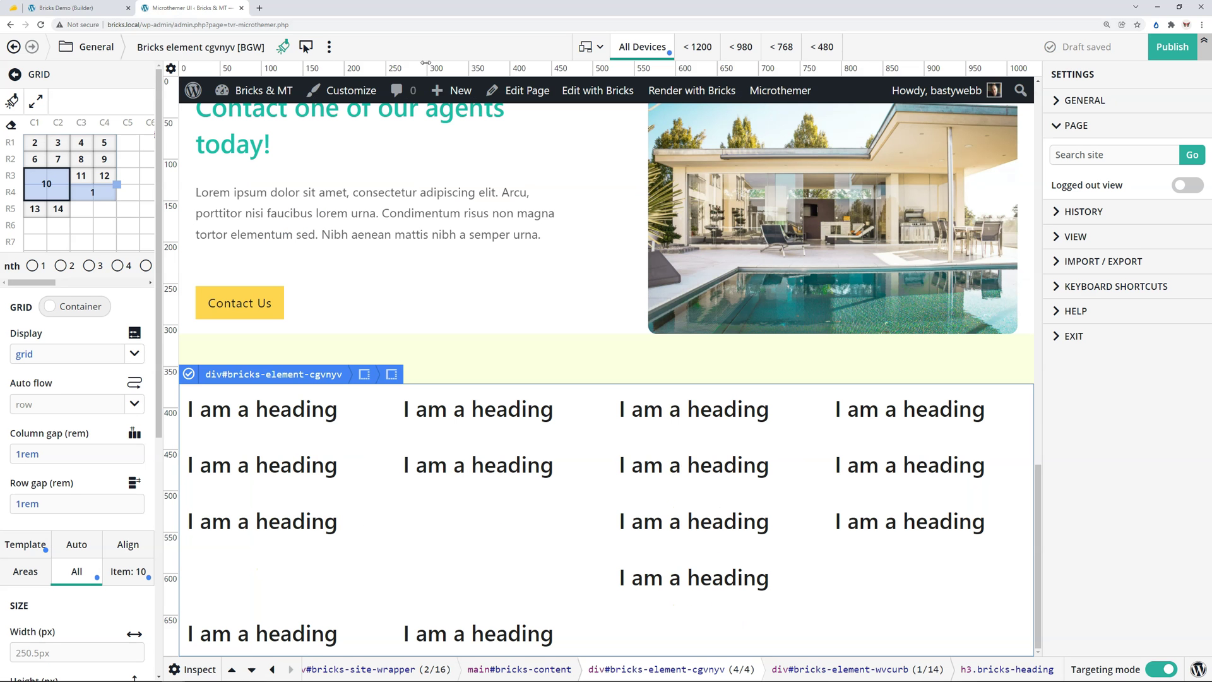
click(1092, 103)
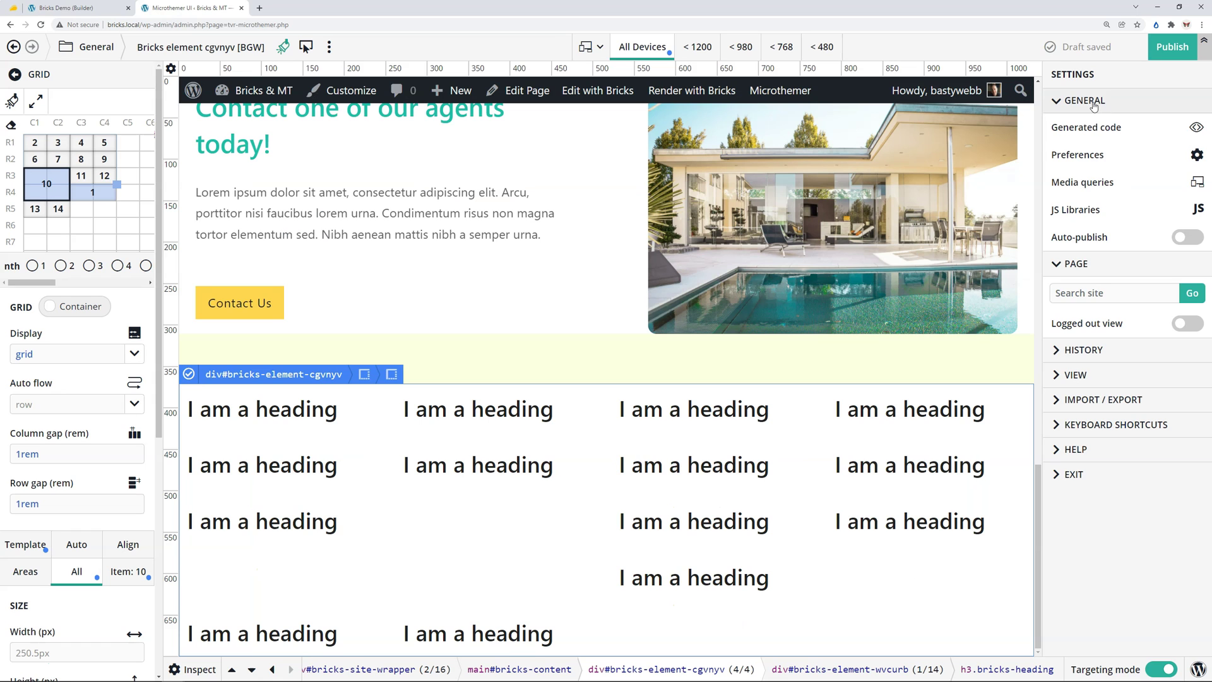
click(1080, 154)
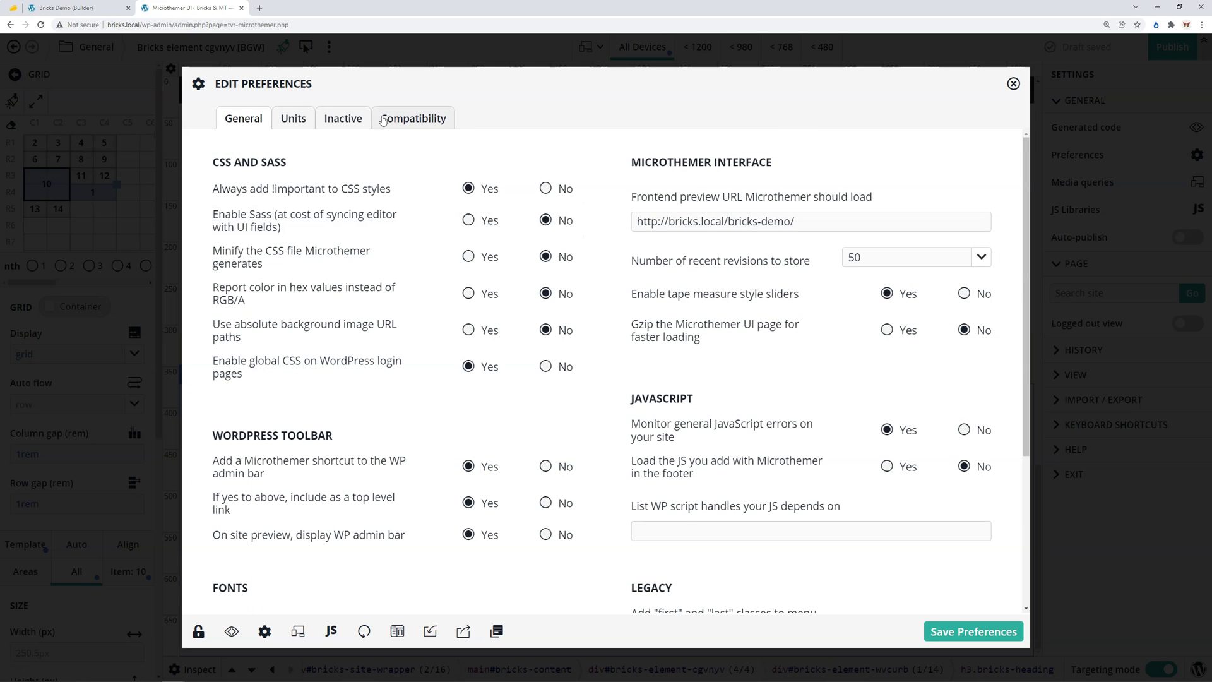
click(389, 120)
mouse_move(289, 217)
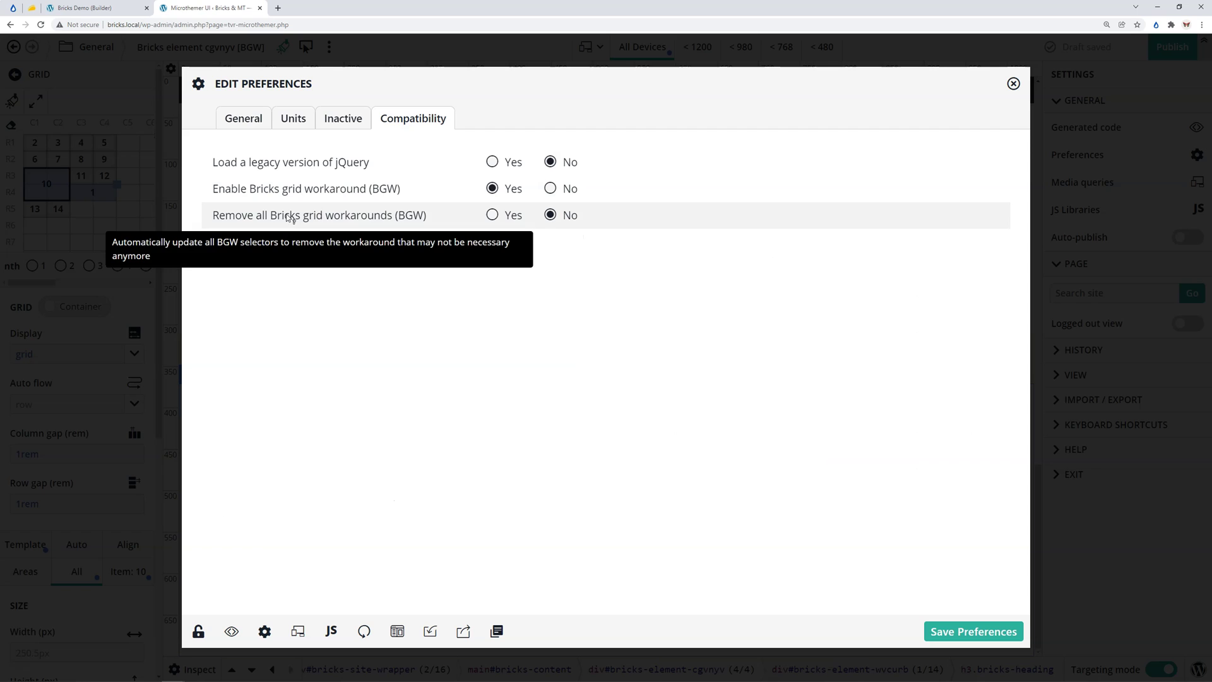
mouse_move(250, 191)
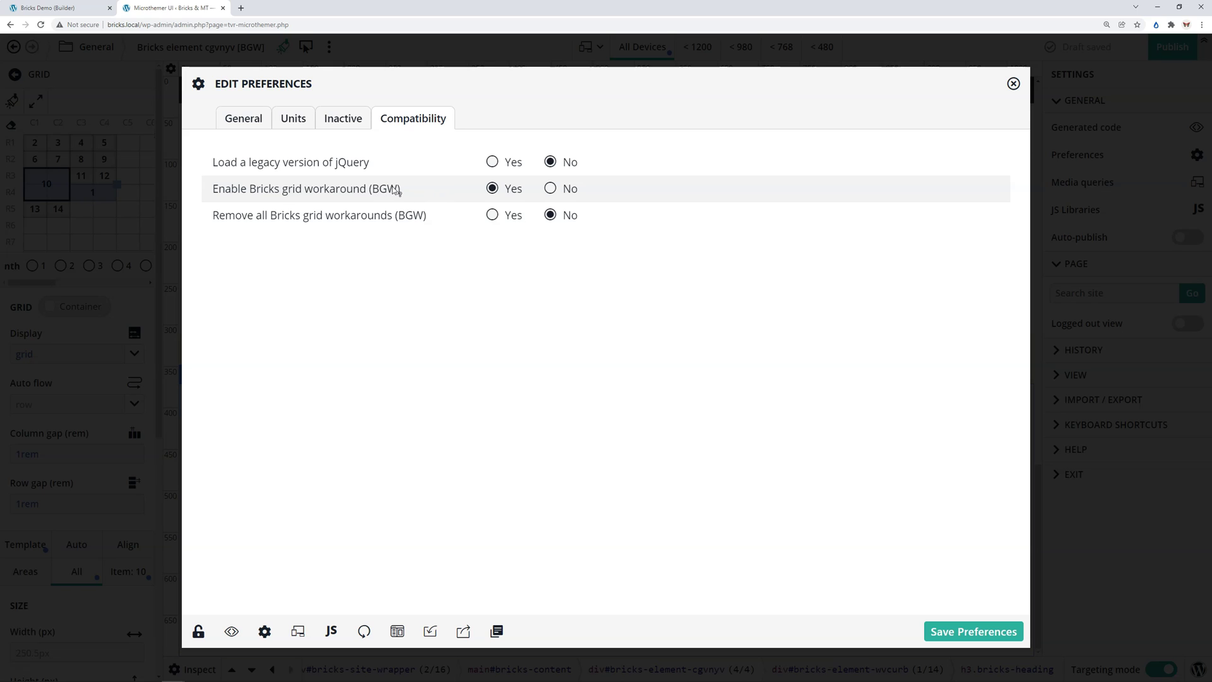
mouse_move(391, 223)
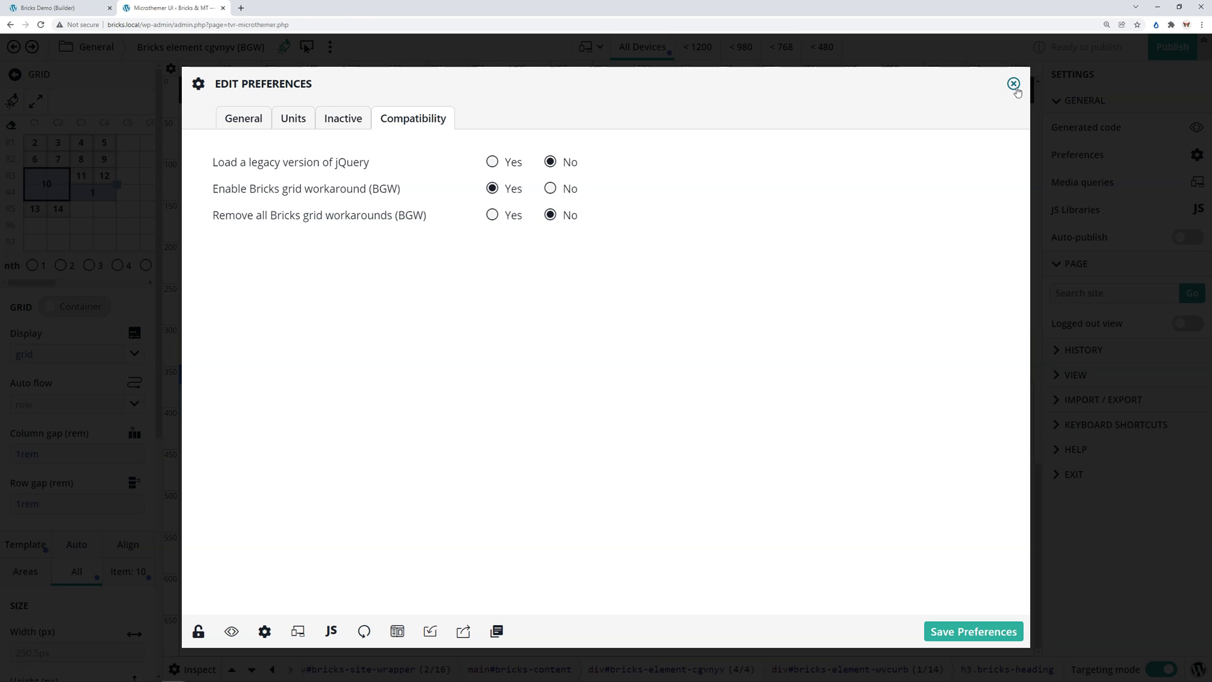
click(1014, 83)
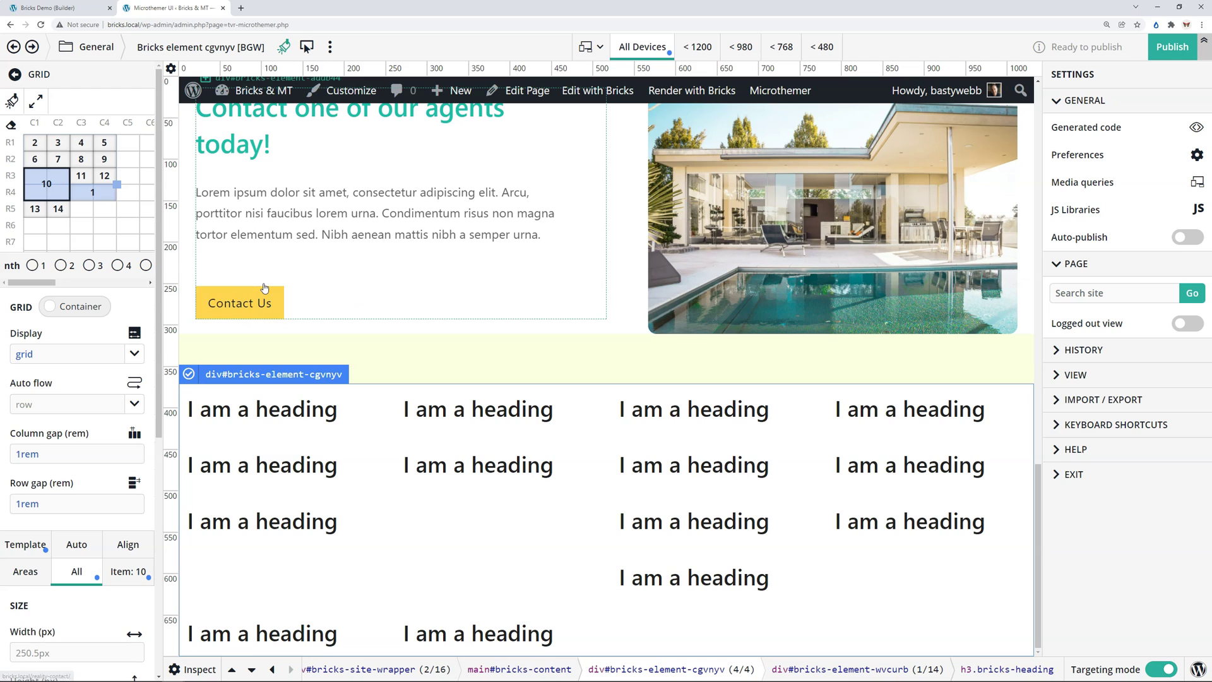
click(325, 223)
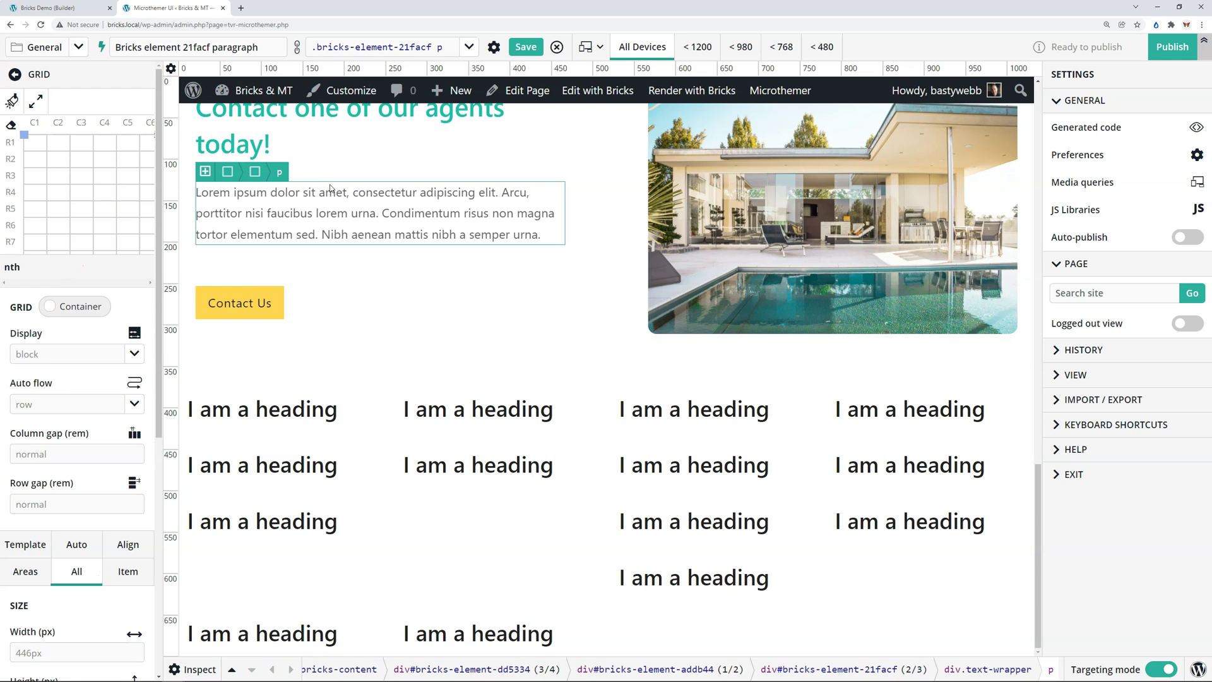
click(495, 53)
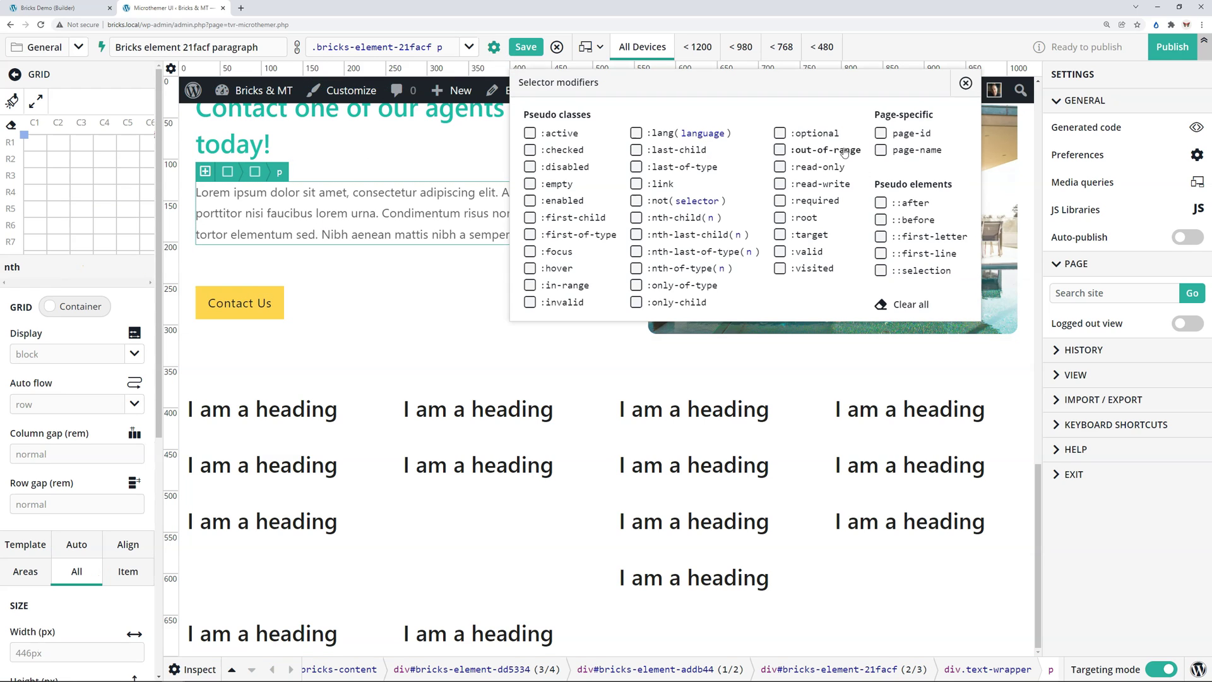
click(880, 133)
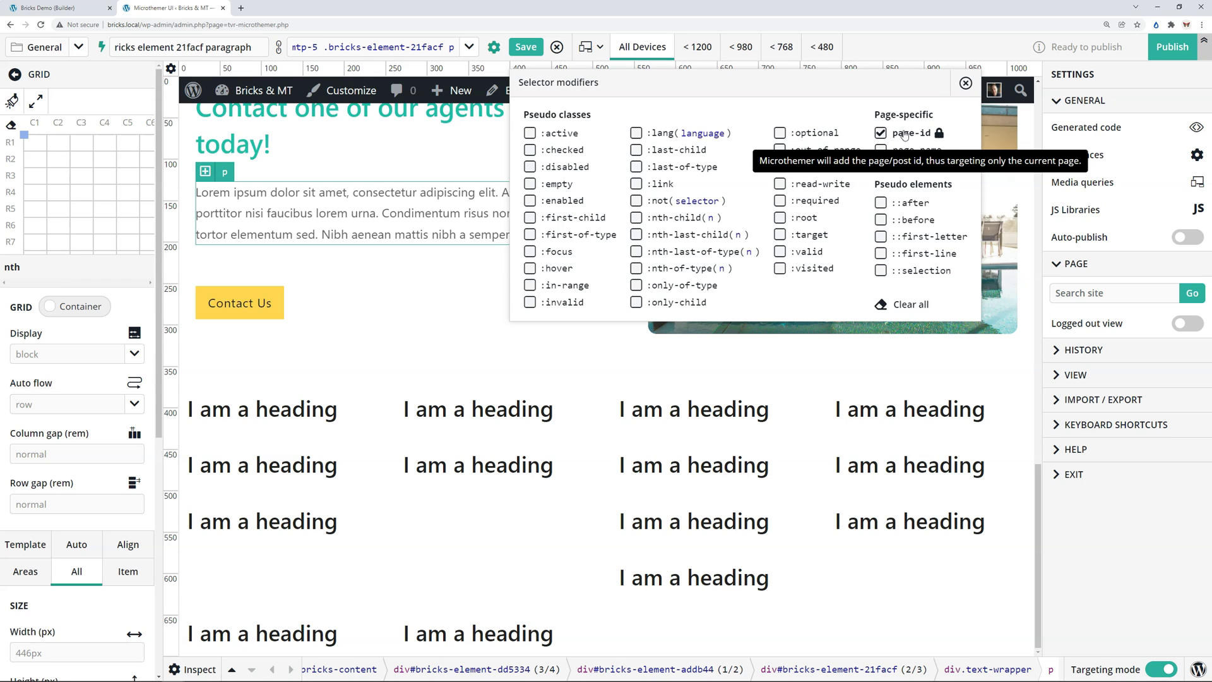
double_click(316, 48)
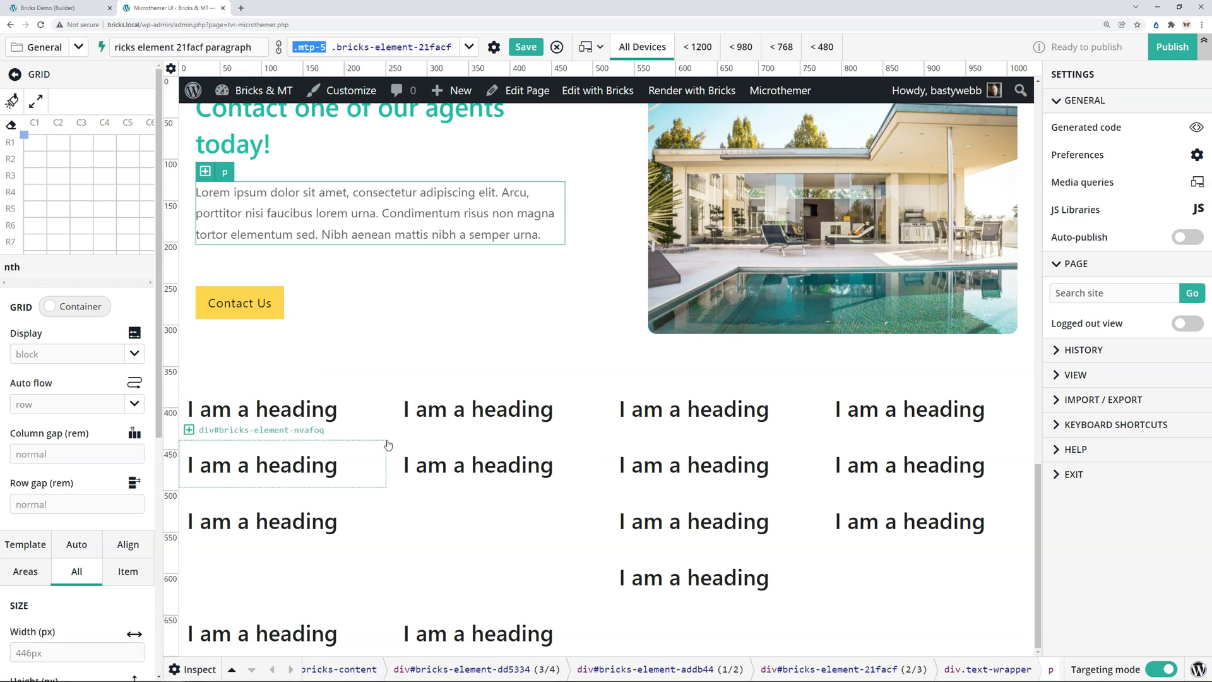
click(392, 415)
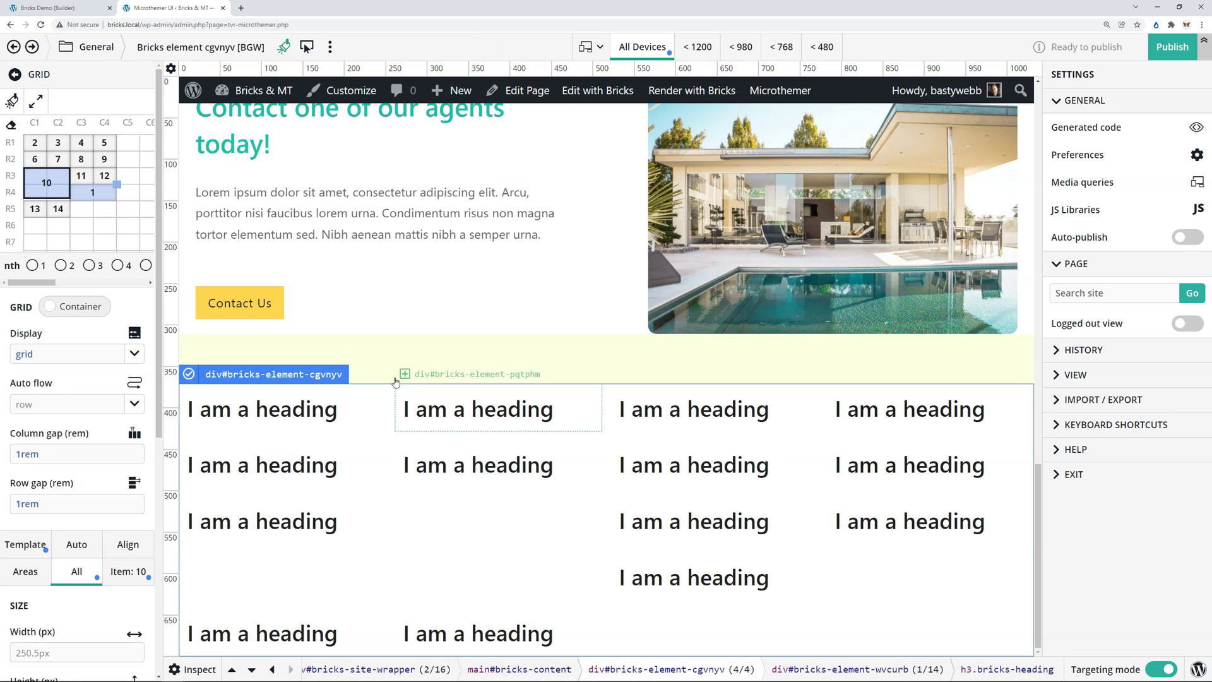
click(306, 47)
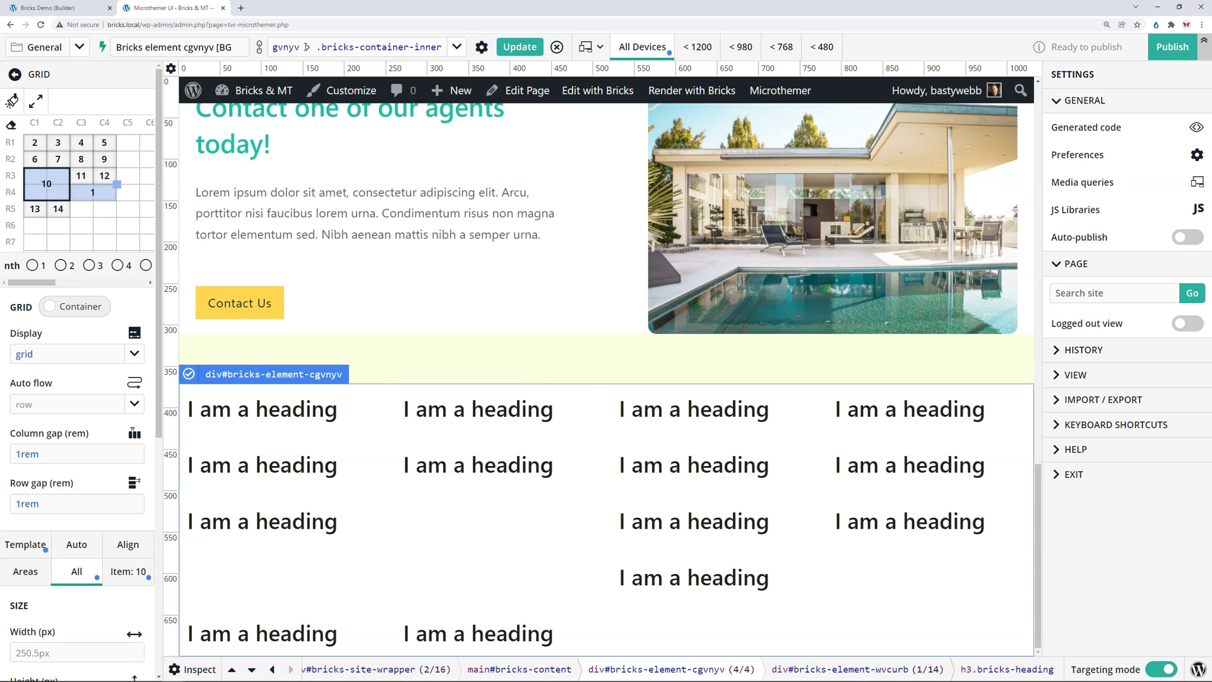
click(481, 47)
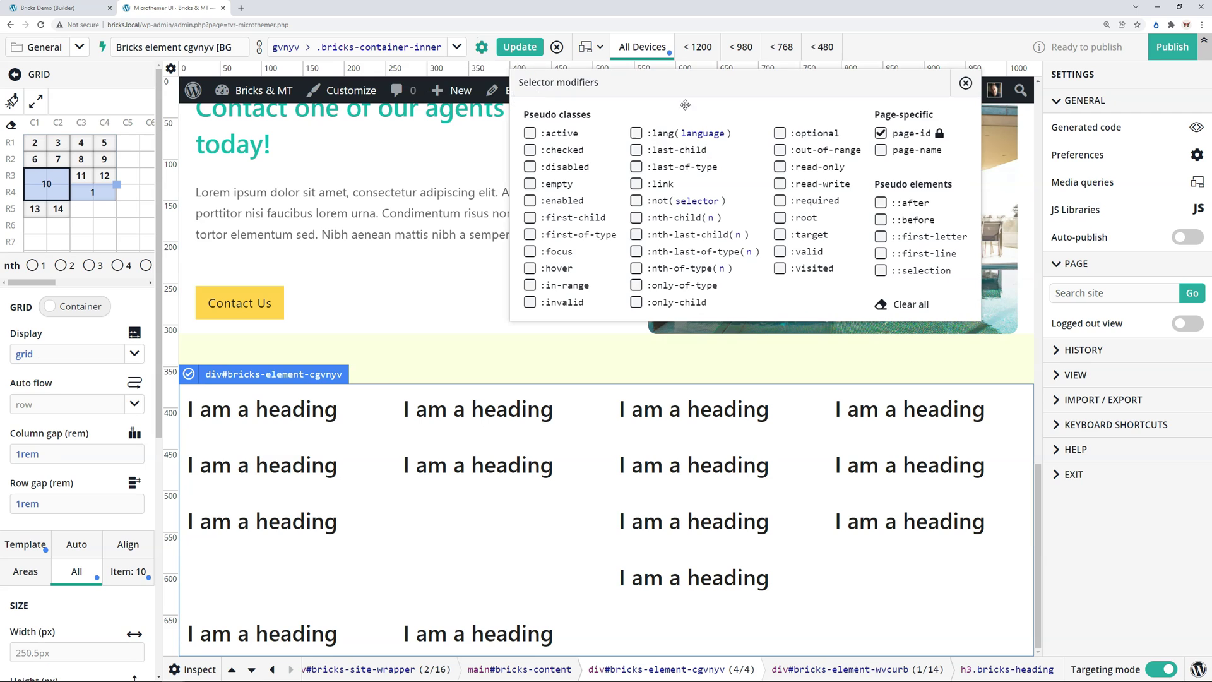
click(881, 133)
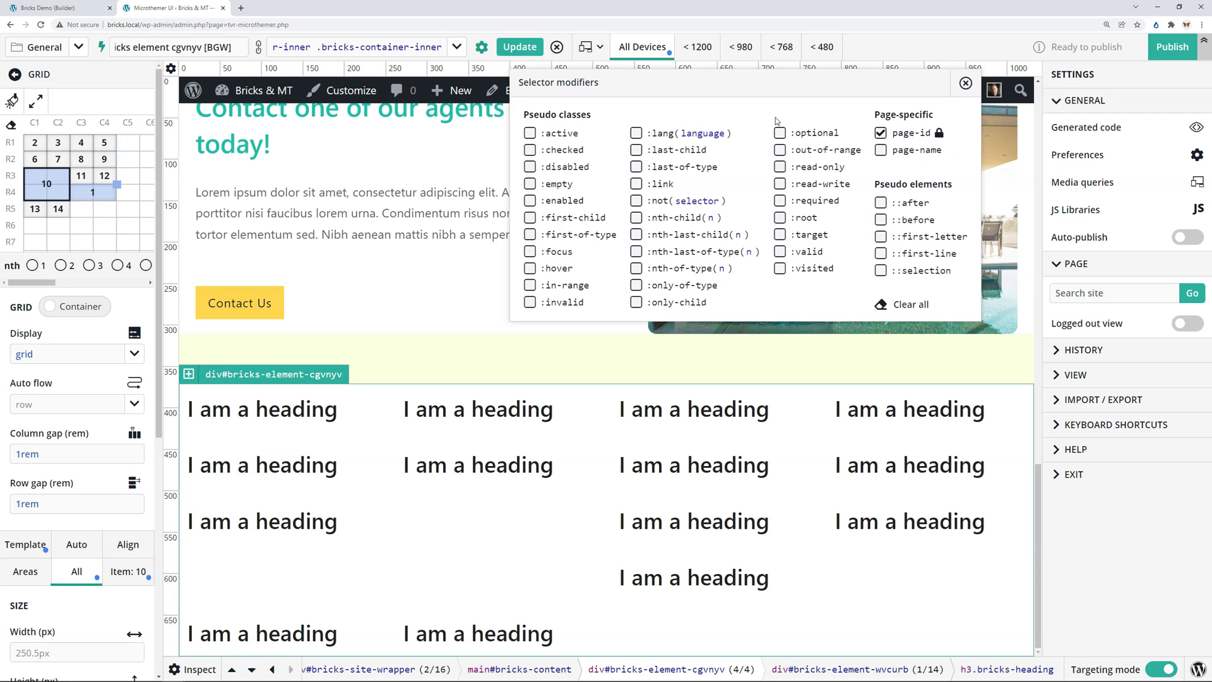
click(967, 83)
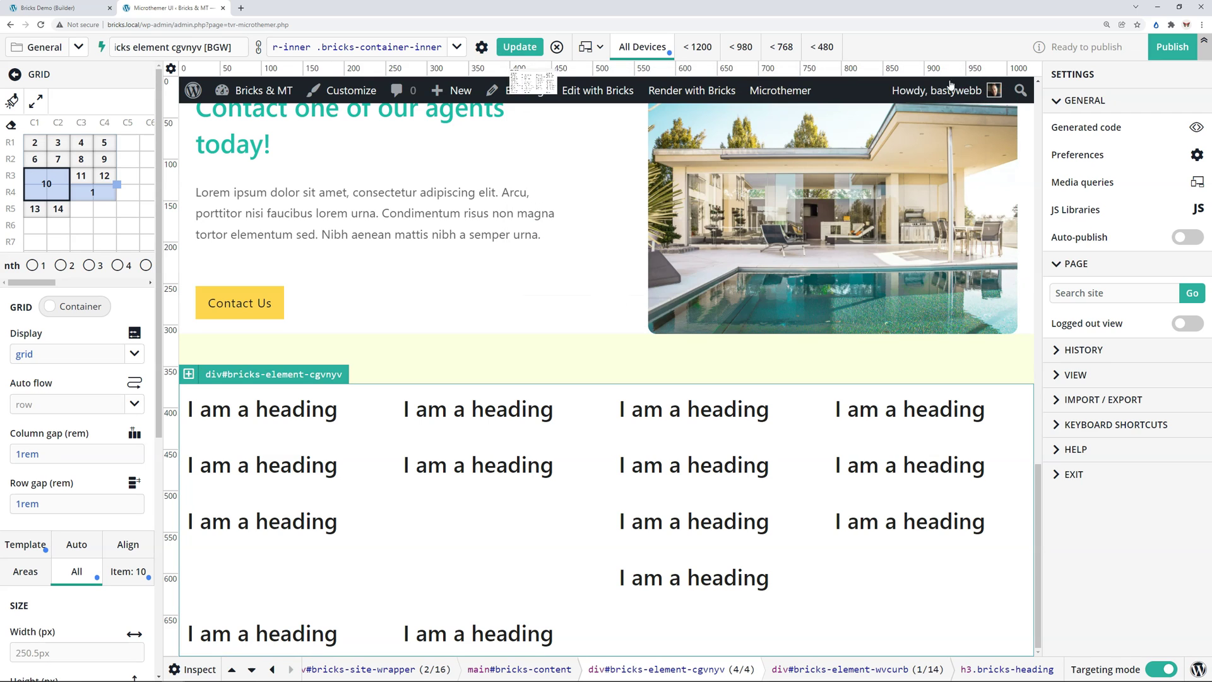
click(557, 49)
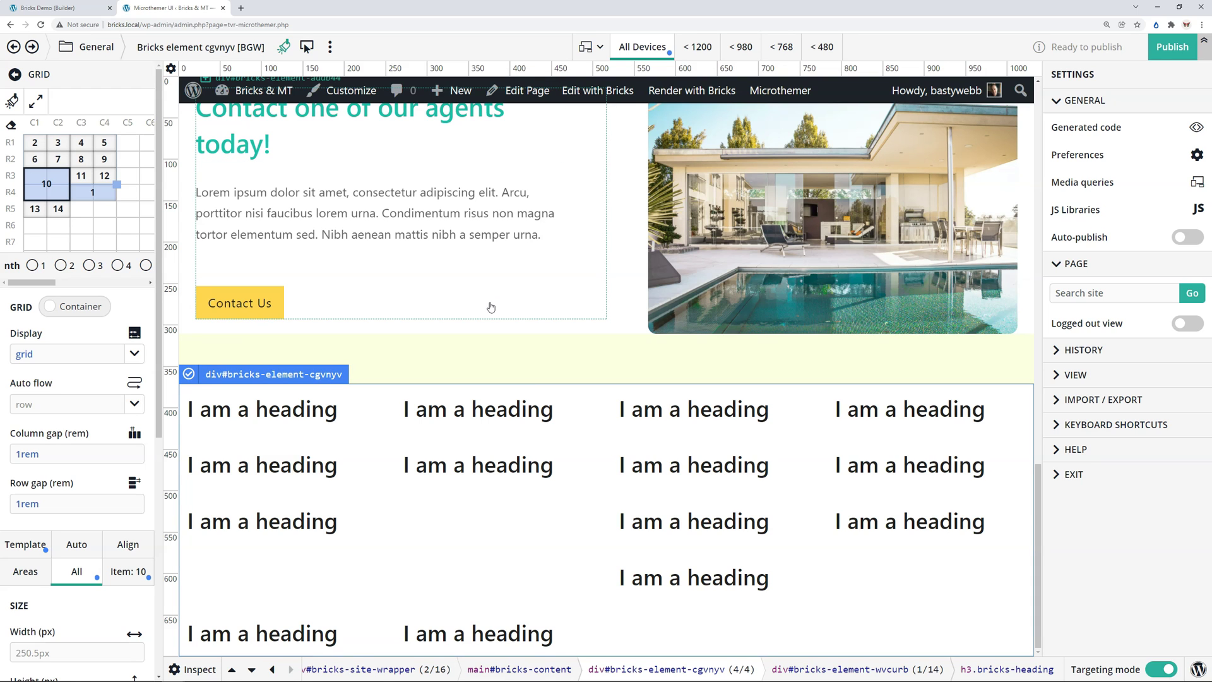
Select the heading grid container on the Bricks builder page
click(56, 9)
scroll(114, 207, up, 7)
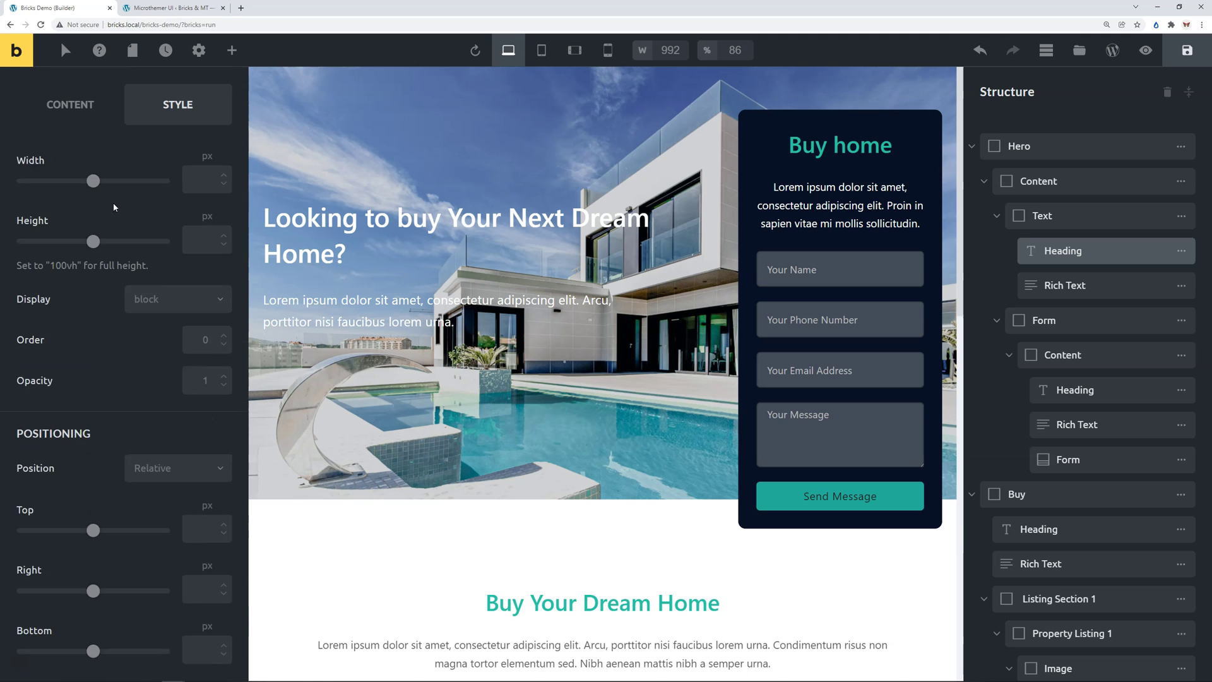
scroll(114, 207, up, 5)
scroll(583, 492, down, 3)
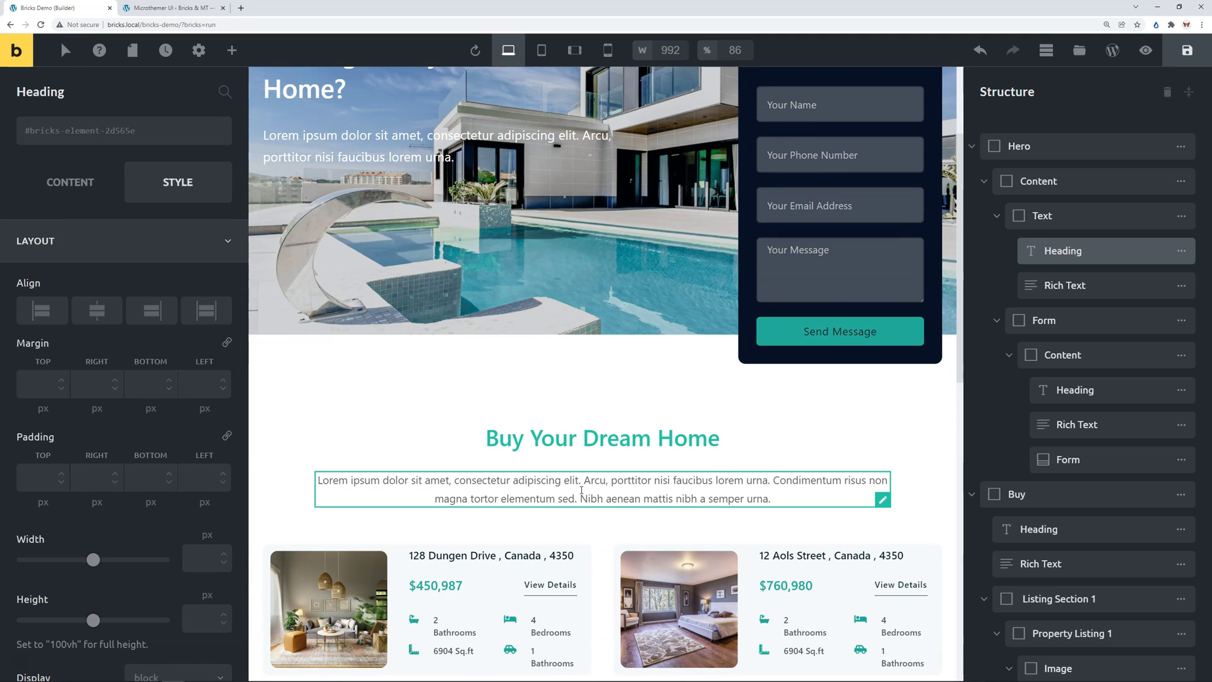
scroll(568, 436, down, 6)
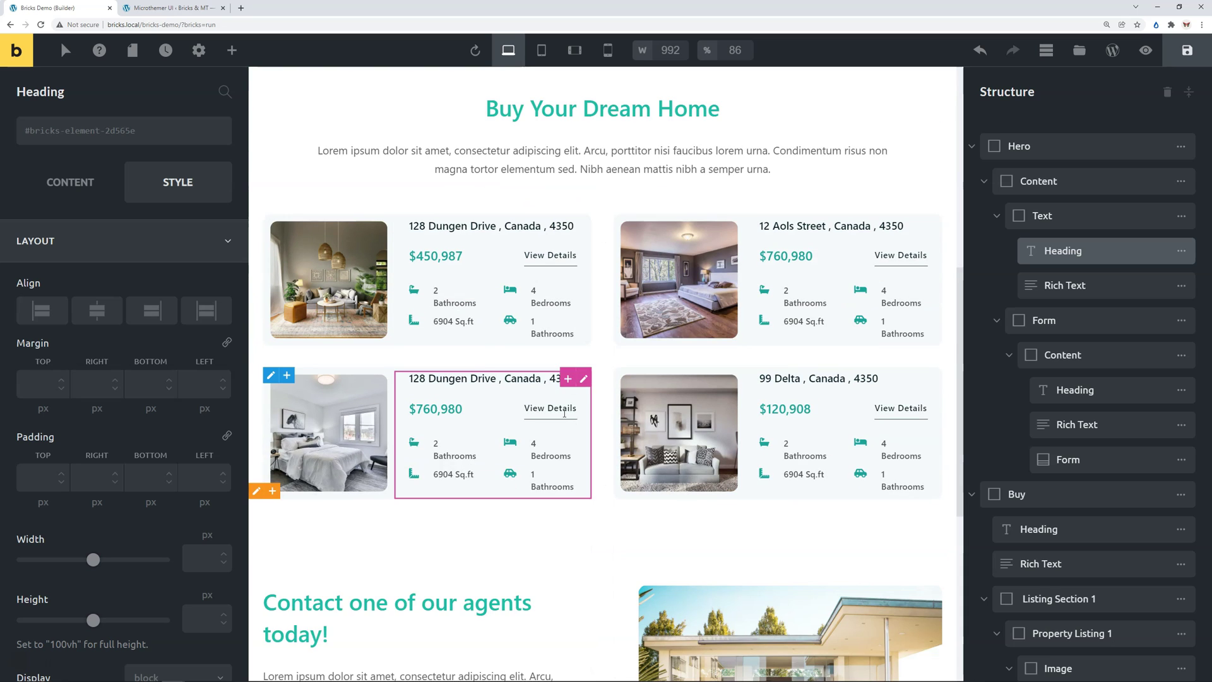
scroll(455, 374, down, 5)
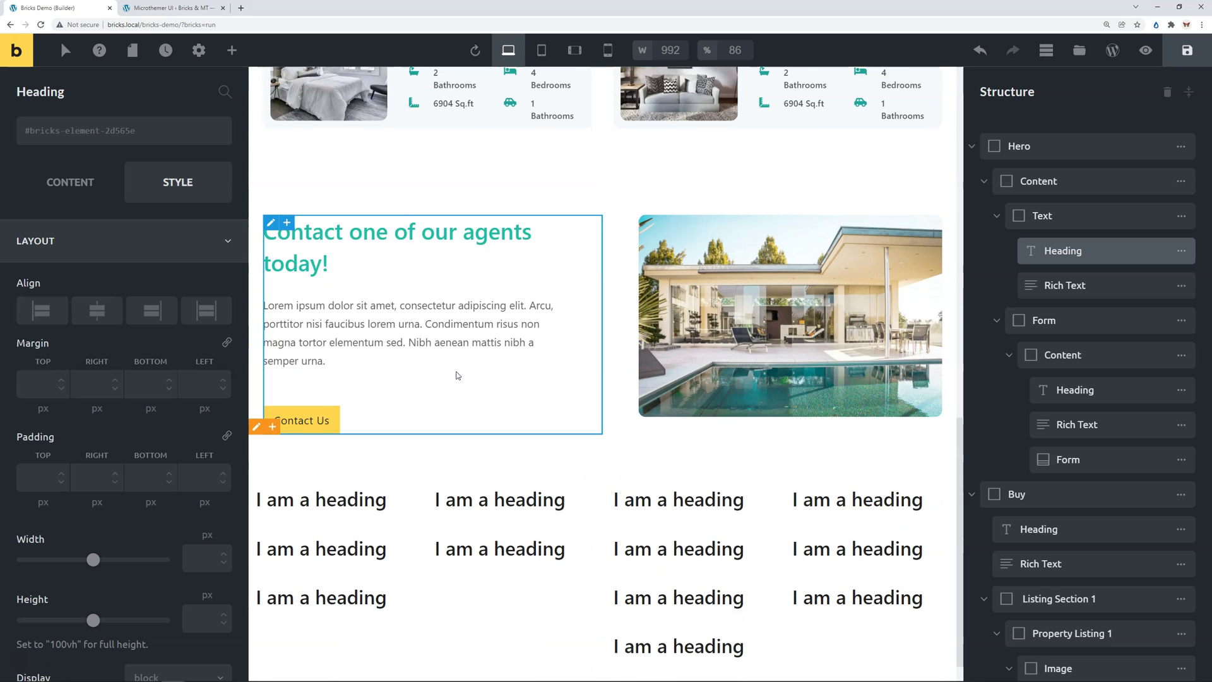
click(417, 460)
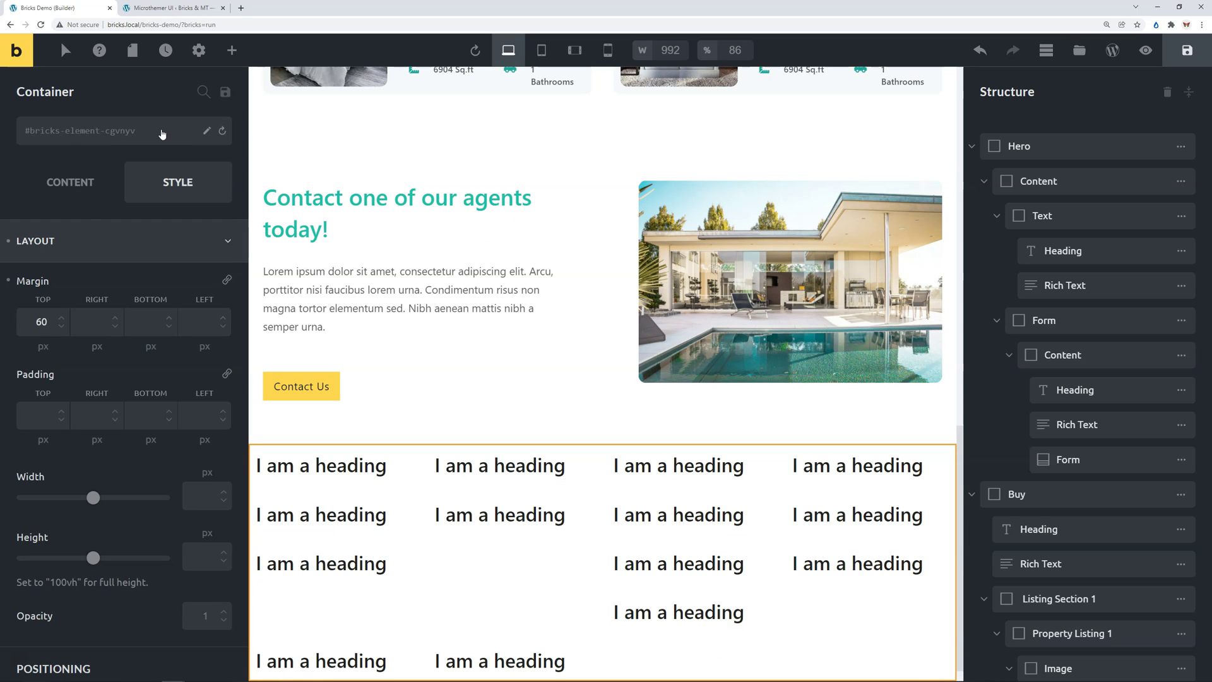
Create and apply the my-custom-grid class to the container, then save the page
click(162, 134)
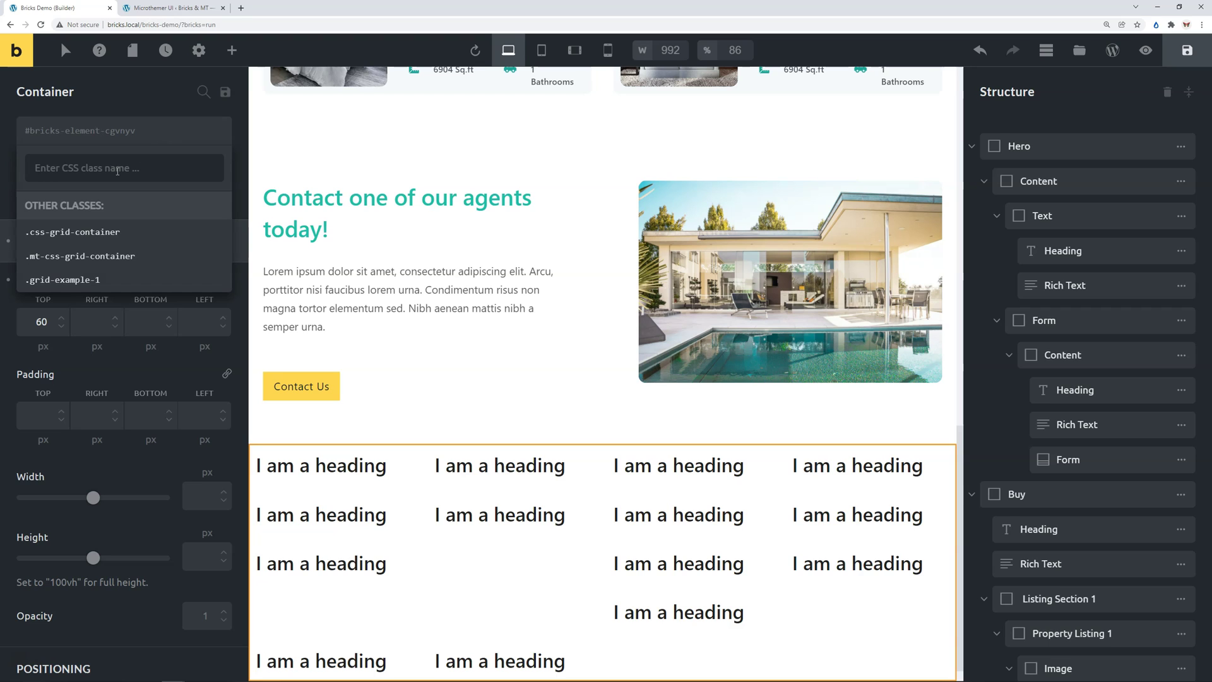
text(my-customer)
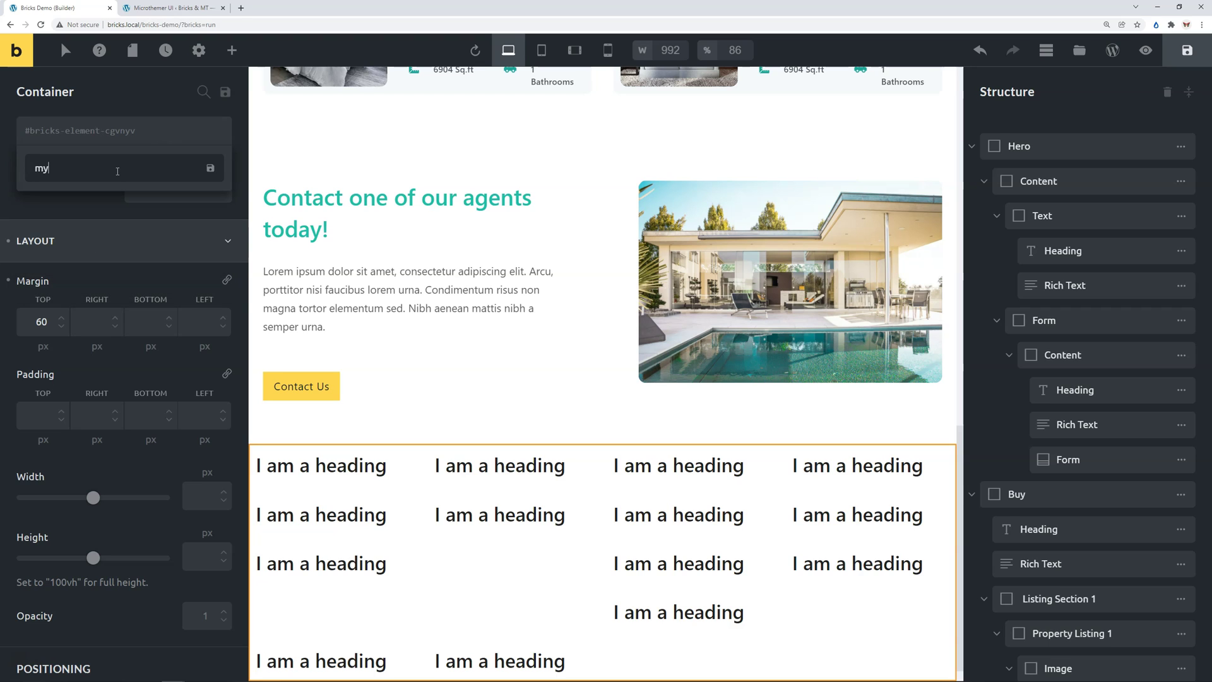
key(BackSpace)
key(BackSpace)
text(-grid)
click(210, 168)
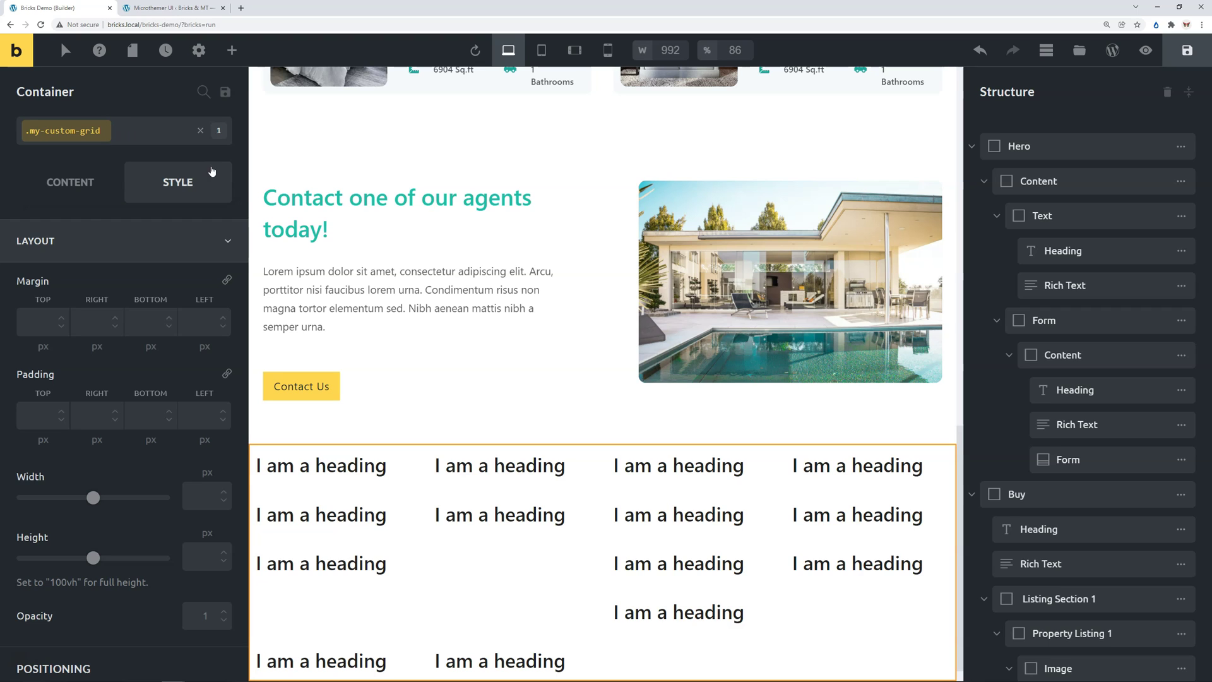
click(1188, 52)
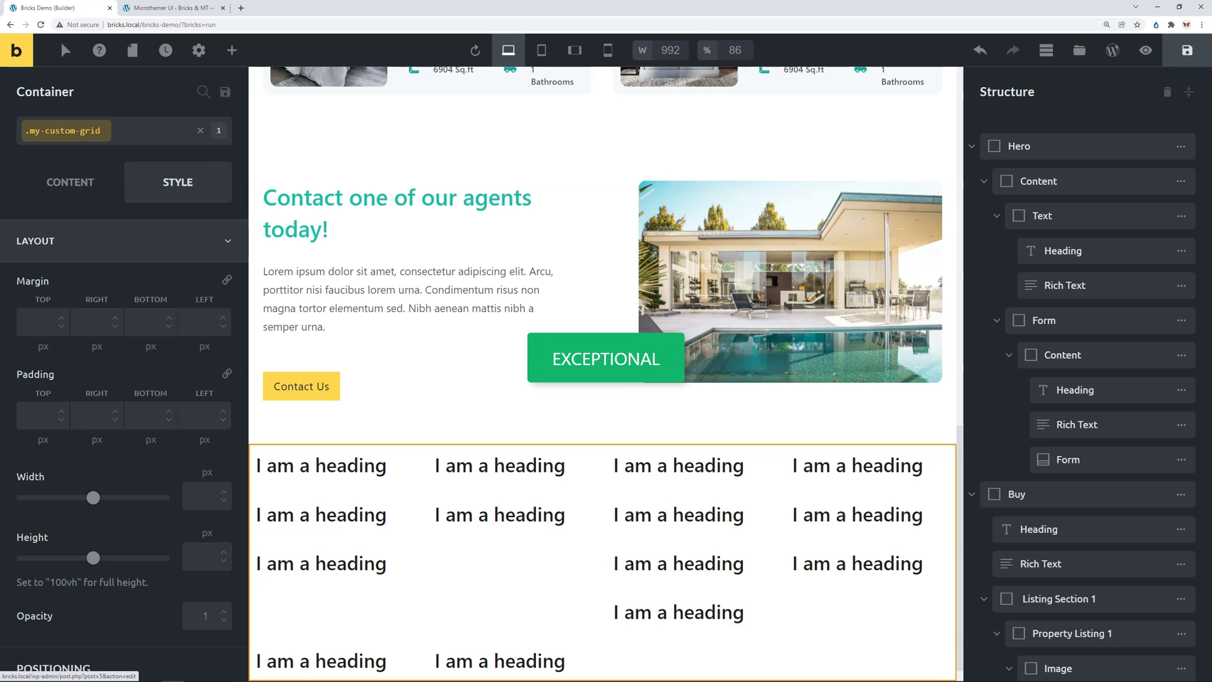
Reload the preview and switch the grid selector to .my-custom-grid > .bricks-container-inner
click(188, 10)
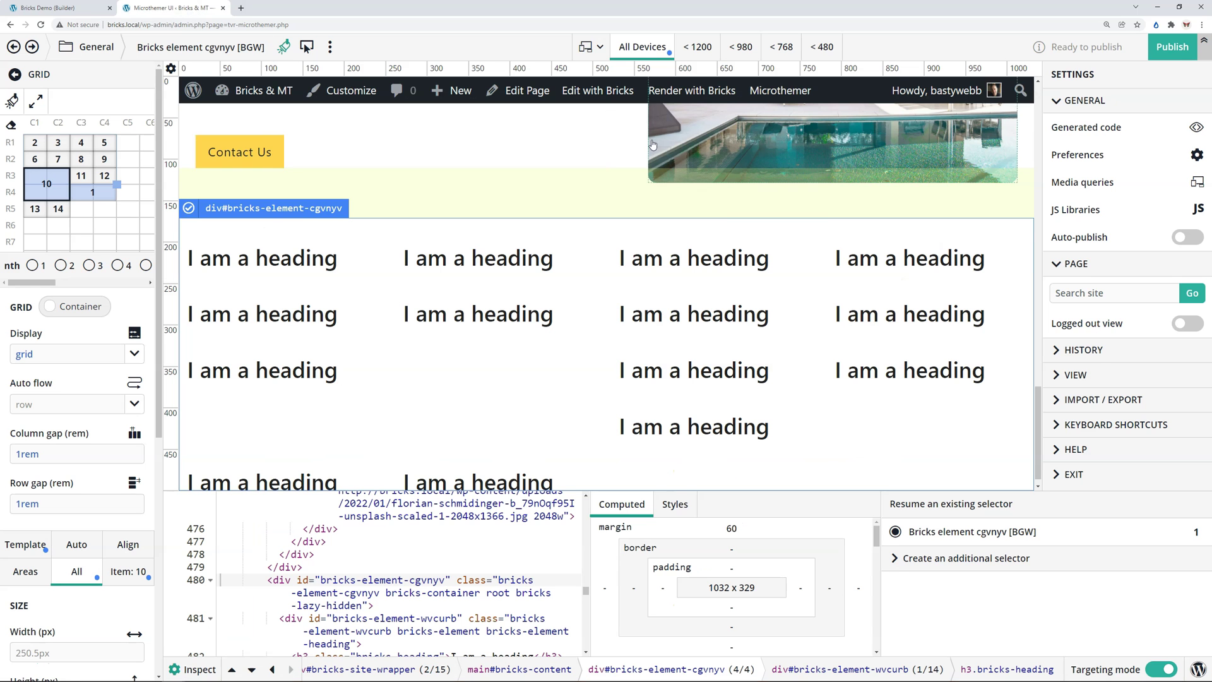
click(1195, 295)
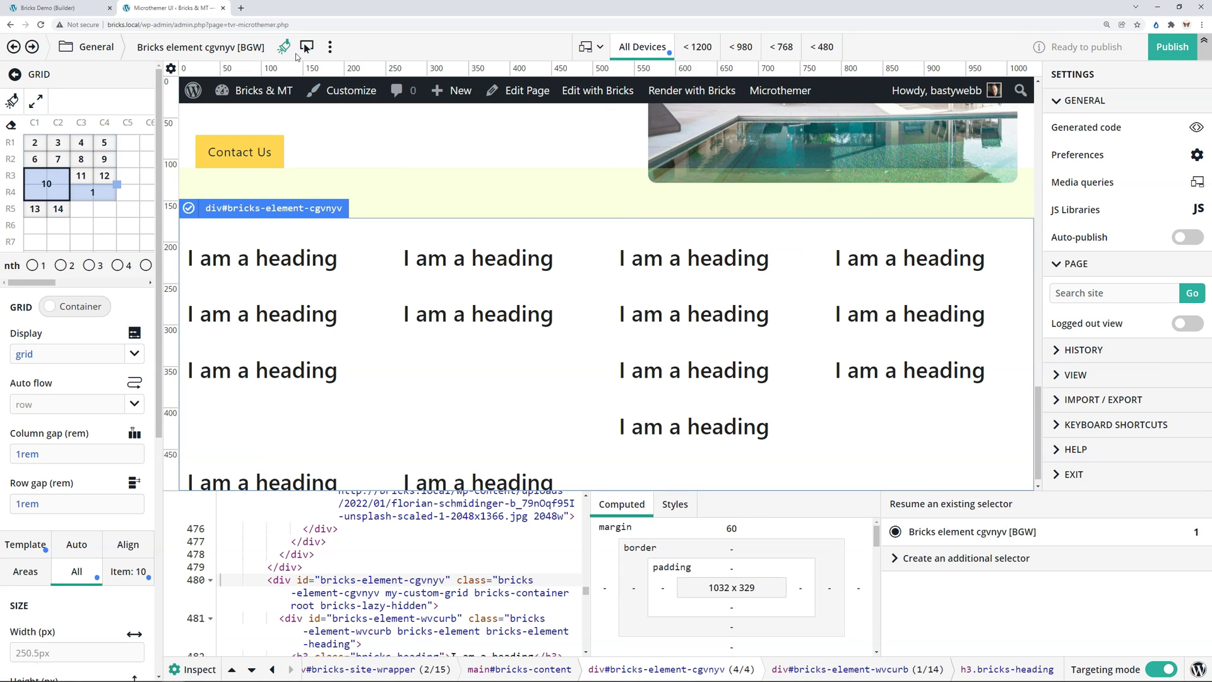
click(306, 47)
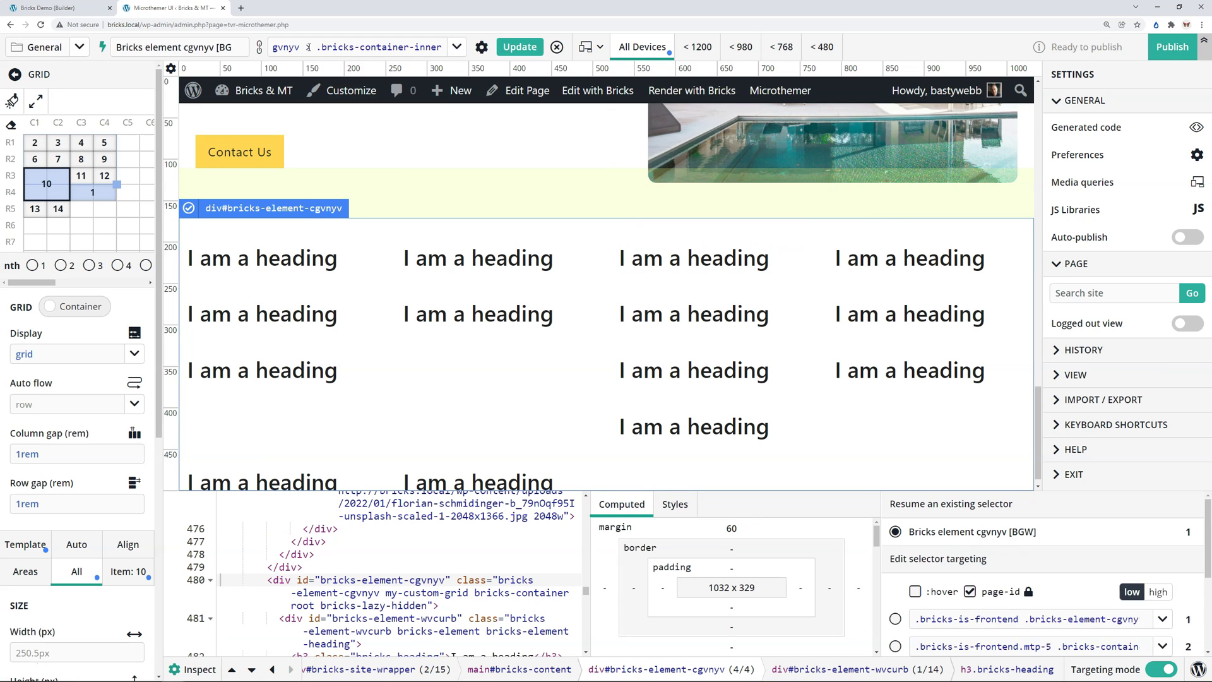
click(457, 47)
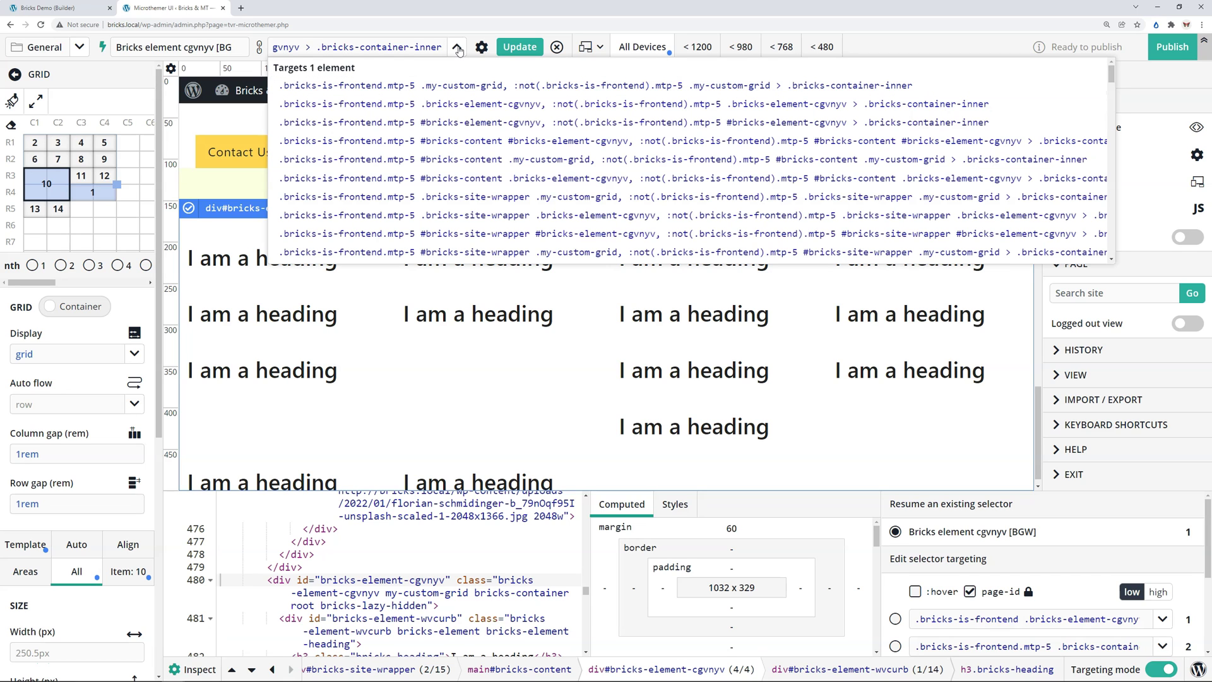
click(455, 88)
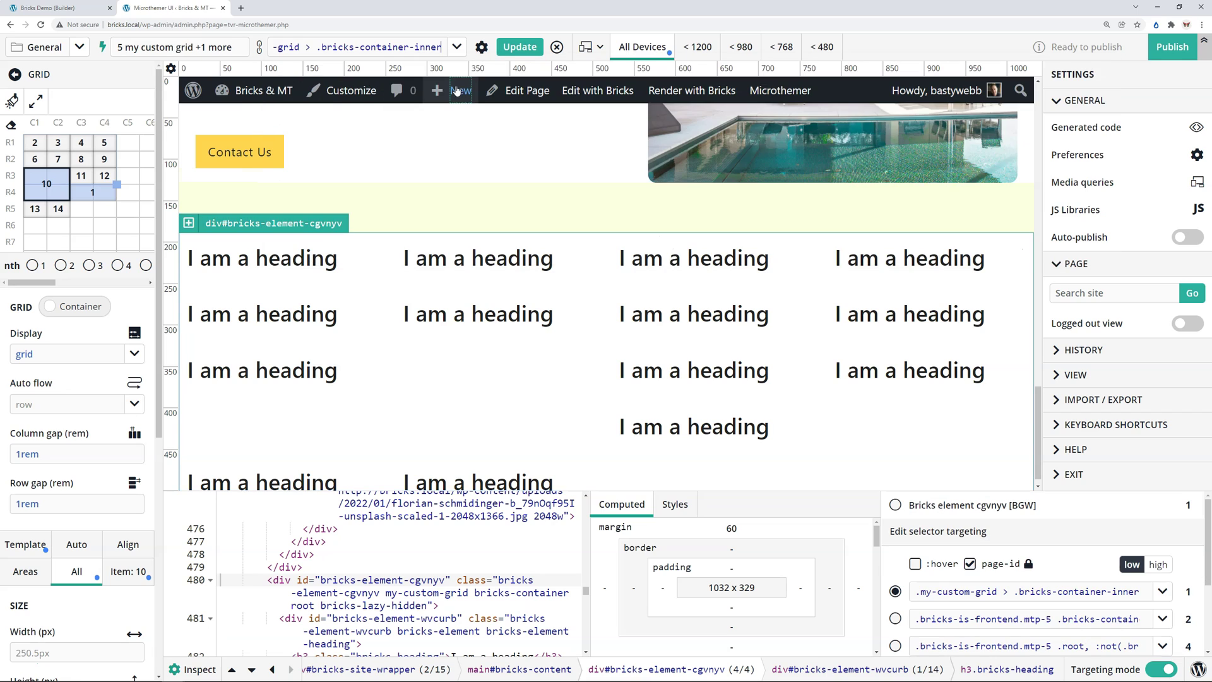
click(522, 47)
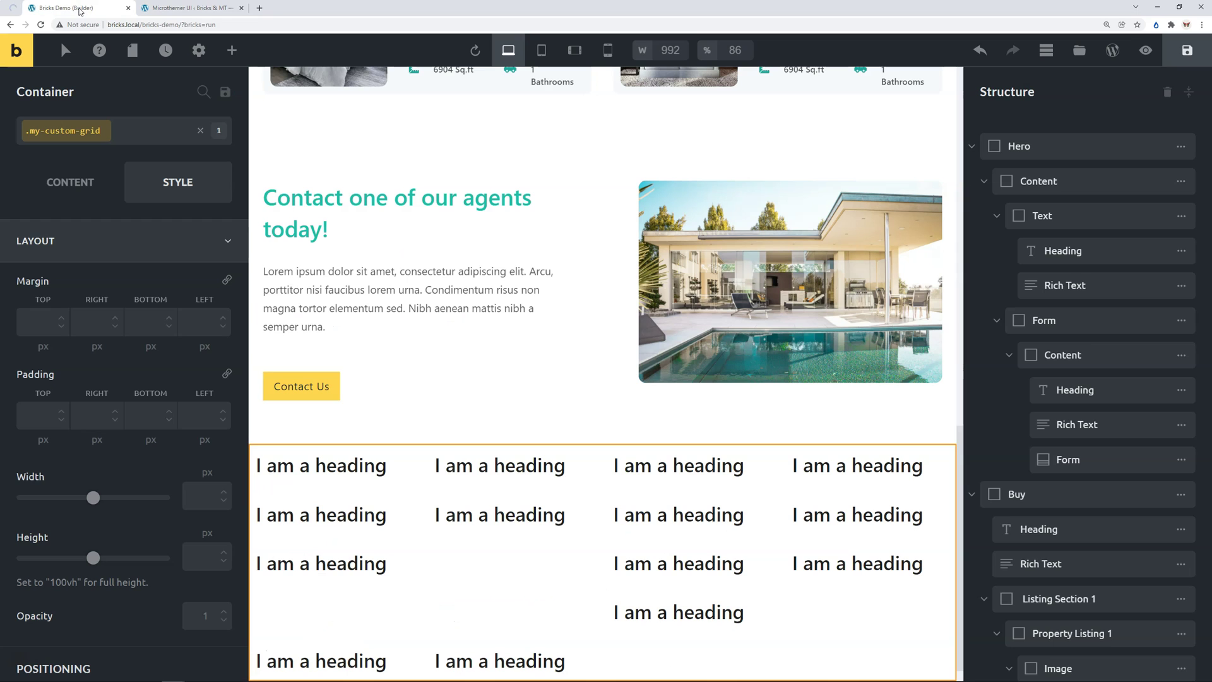
Compare the builder's my-custom-grid headings with Microthemer, then save the Bricks page
click(79, 8)
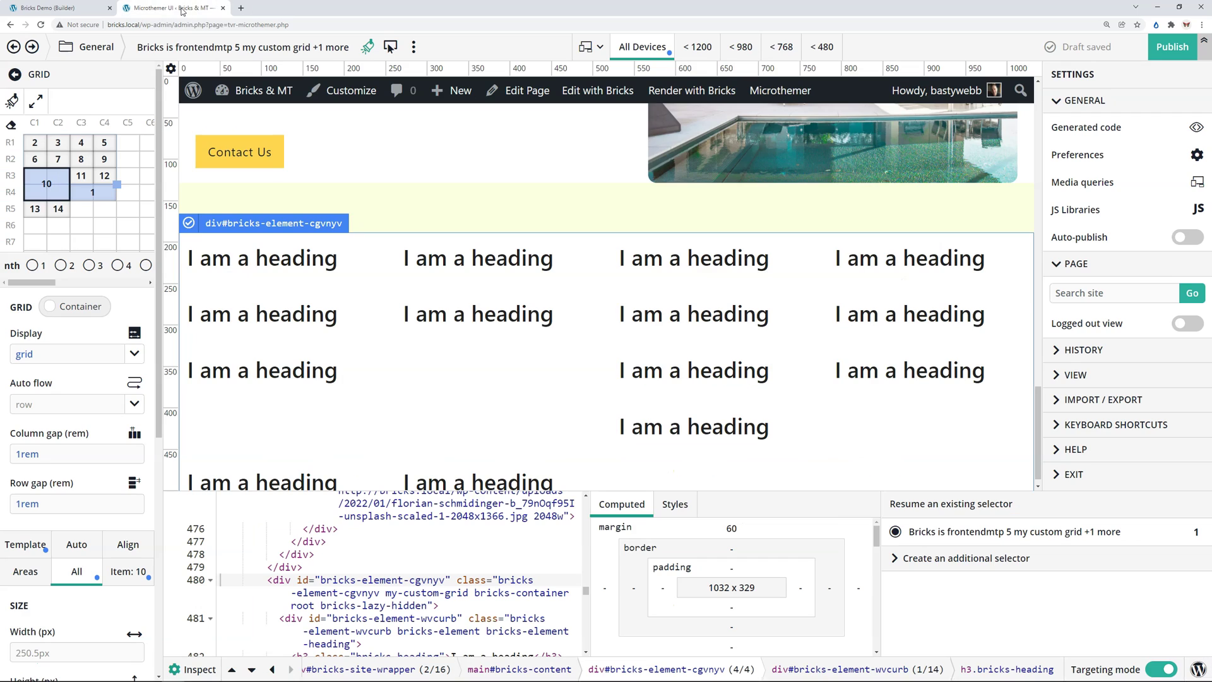
click(189, 9)
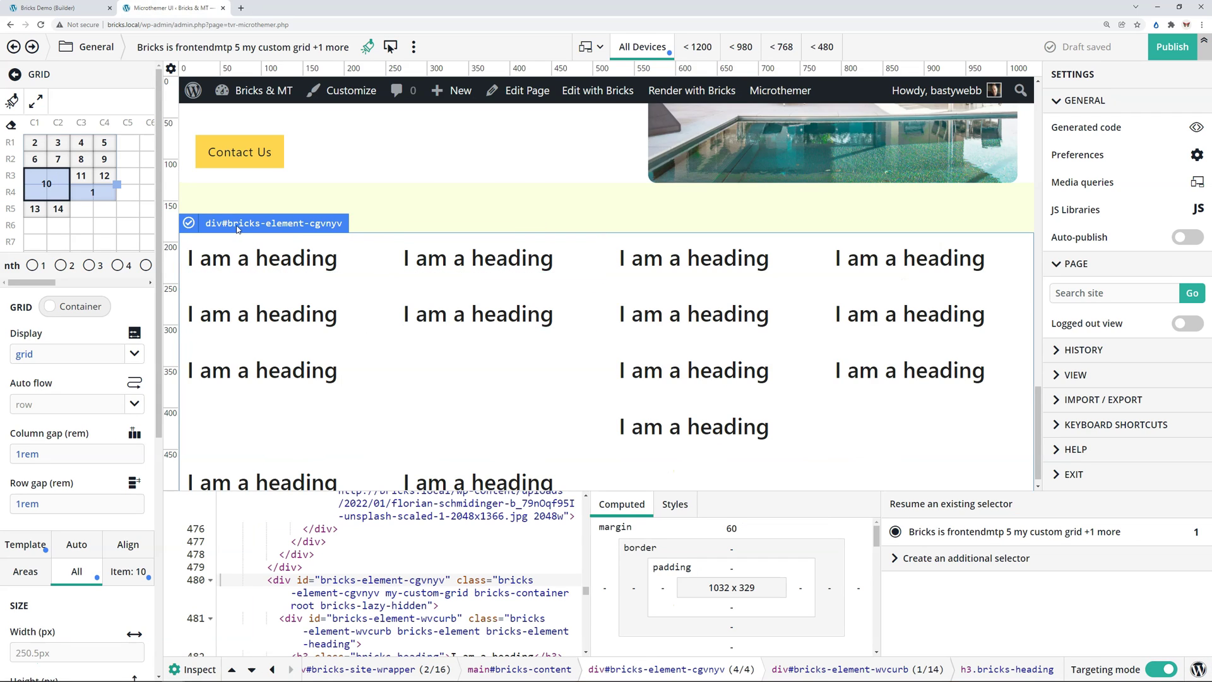
scroll(884, 372, down, 1)
click(69, 7)
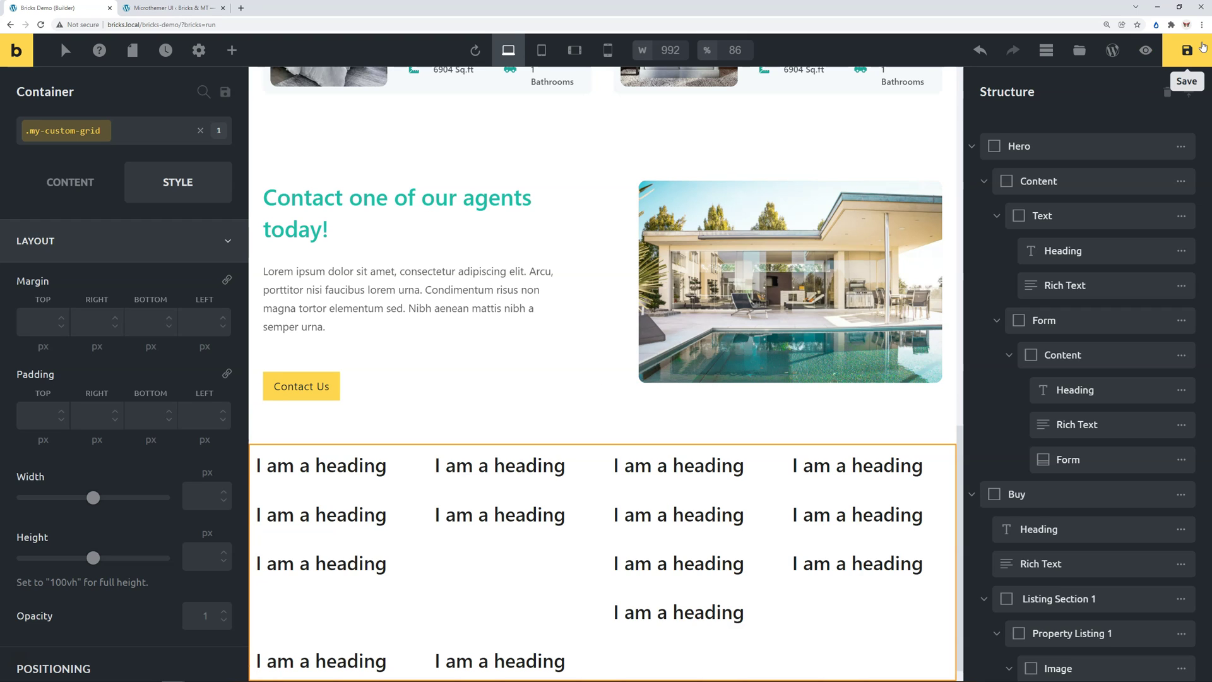
click(1187, 51)
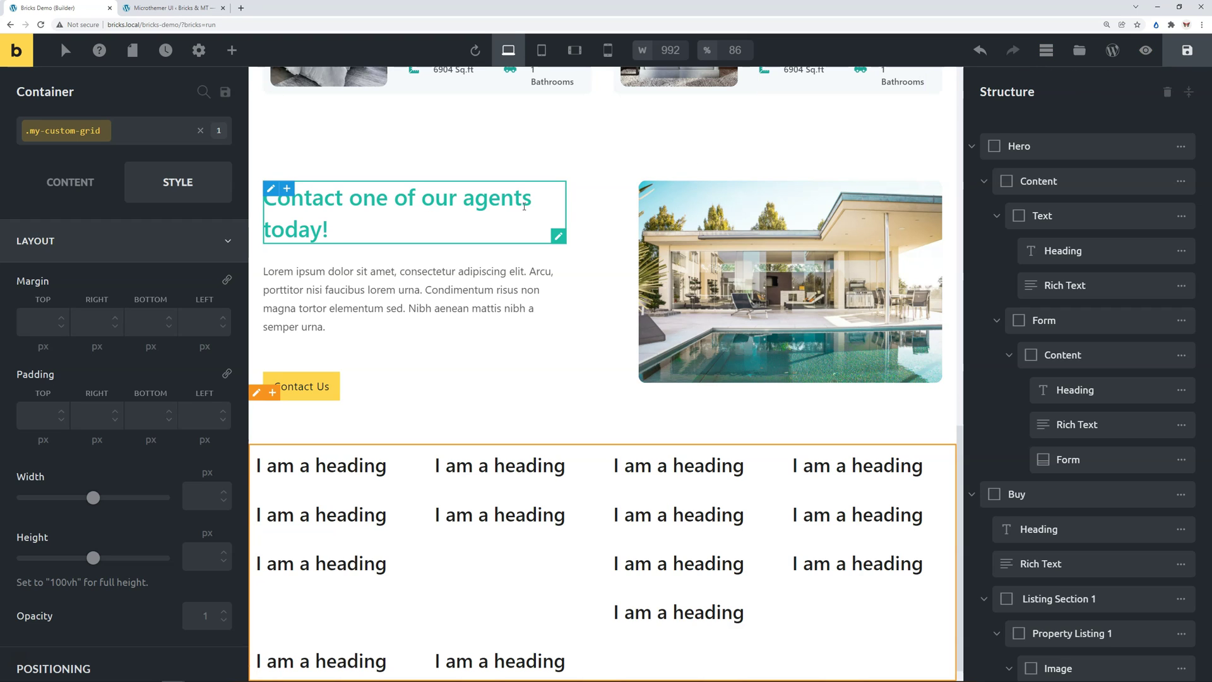